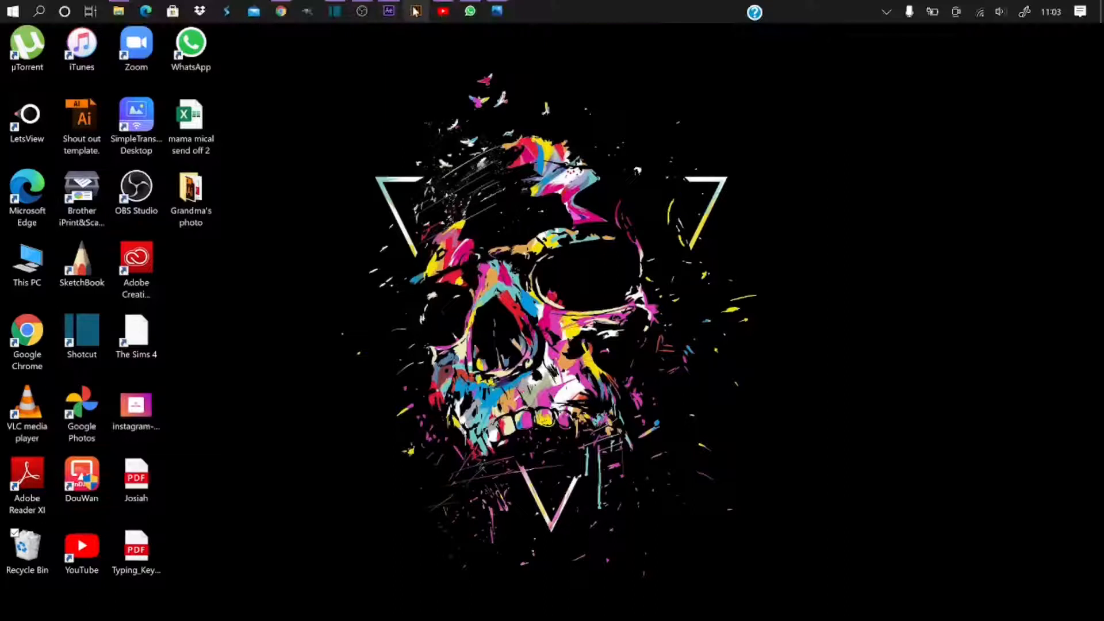
Open Illustrator and create a new document from the recent custom 1080 x 1080 px preset in RGB color
left_click(415, 10)
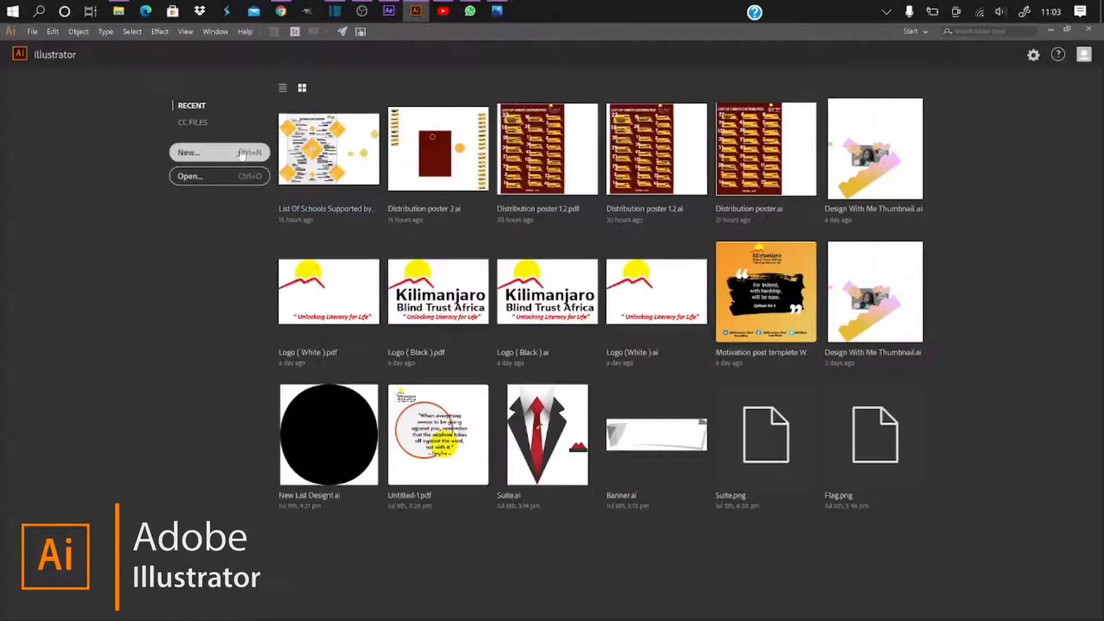
left_click(241, 153)
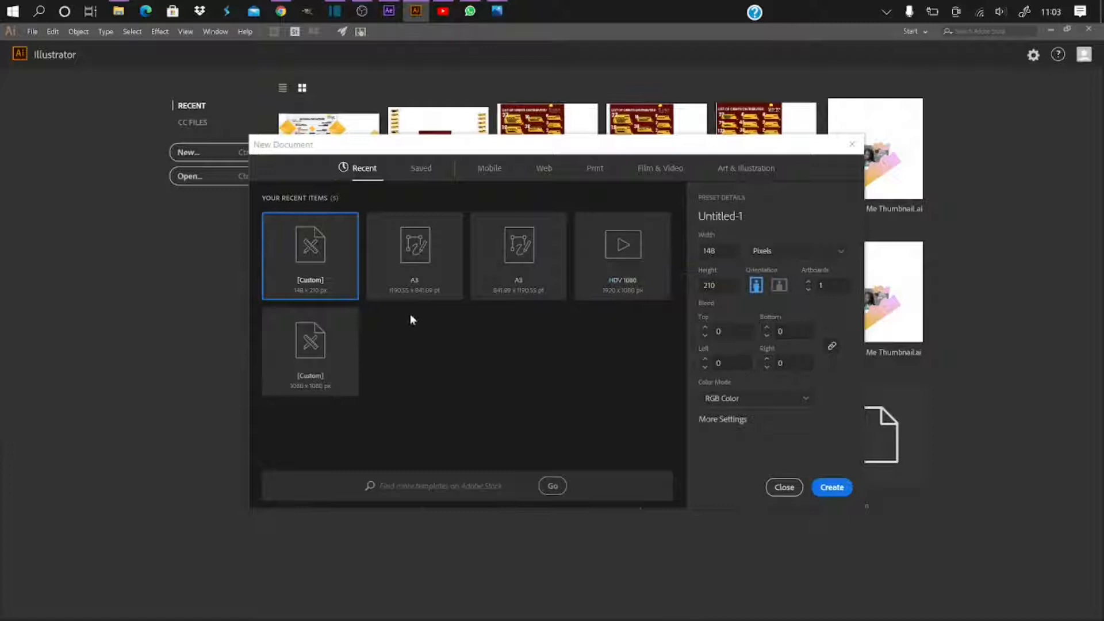
left_click(316, 352)
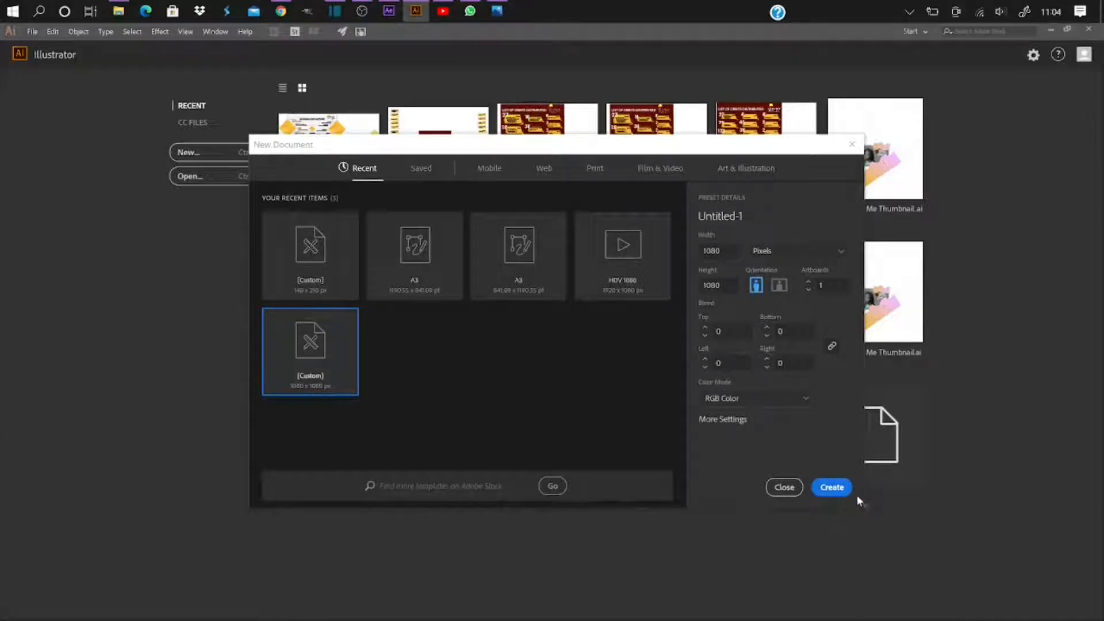
left_click(843, 490)
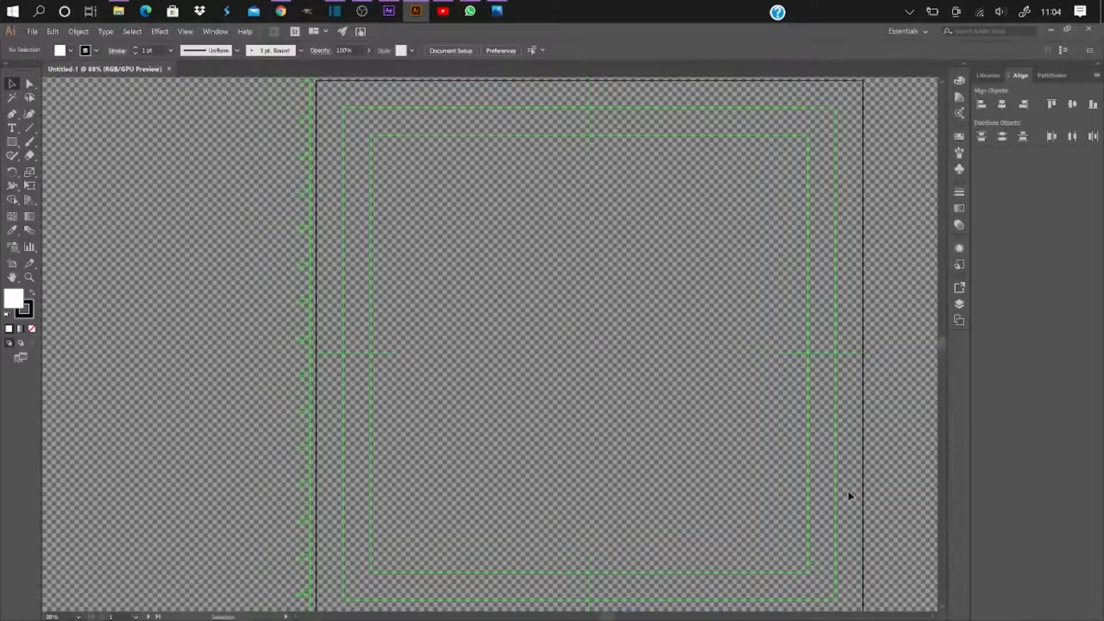
Draw a rectangle covering the artboard and set its size to 1080 x 1080 px, aligned with the artboard edges
scroll(500, 282, "down", 1)
scroll(500, 281, "down", 3)
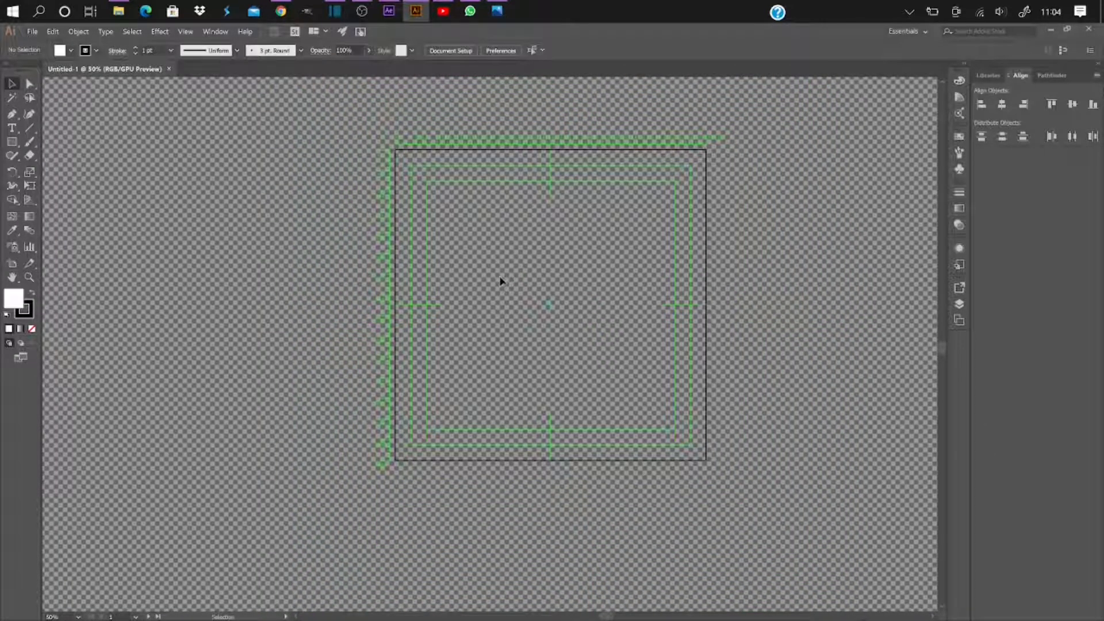
left_click(13, 142)
left_click_drag(392, 149, 724, 458)
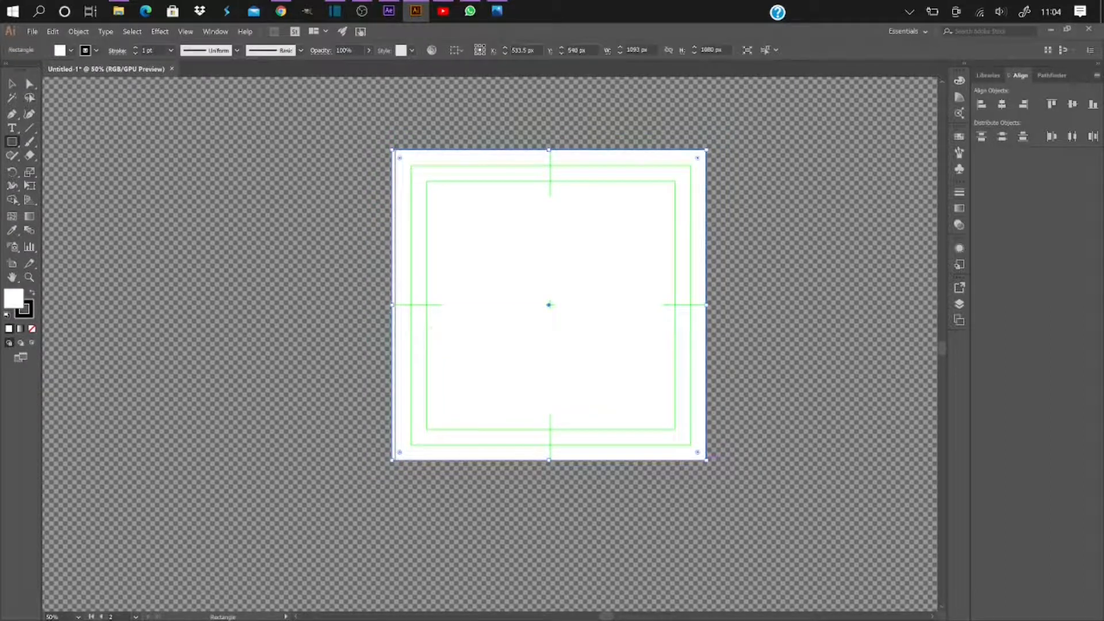
left_click_drag(393, 306, 396, 306)
left_click(285, 279)
type("1080")
left_click(579, 348)
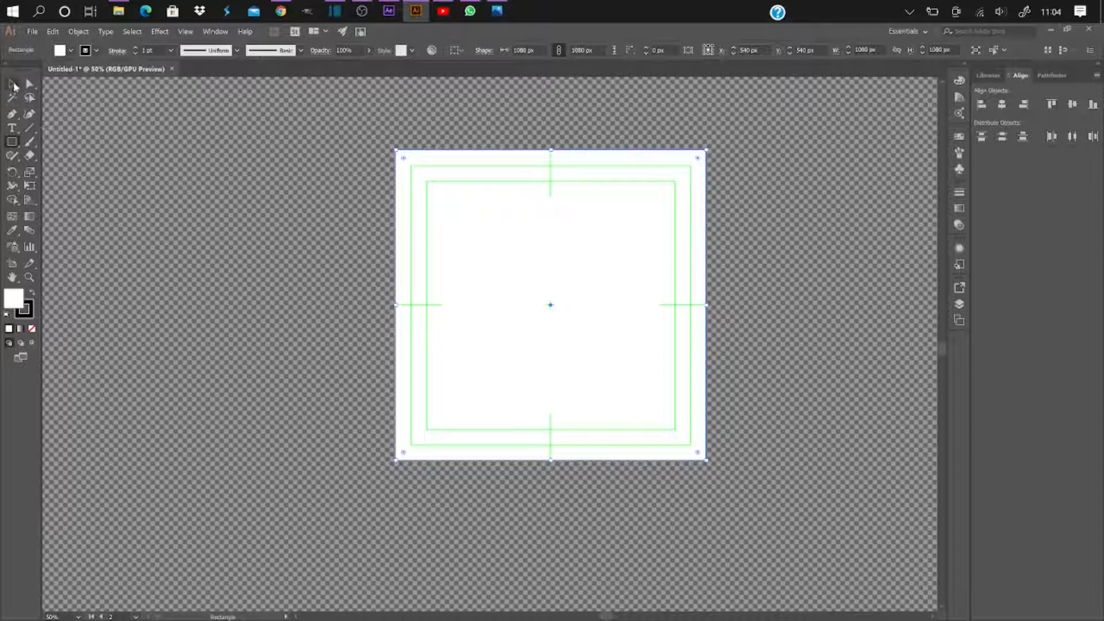
Fill the background square with the dark navy blue 000432
left_click(12, 86)
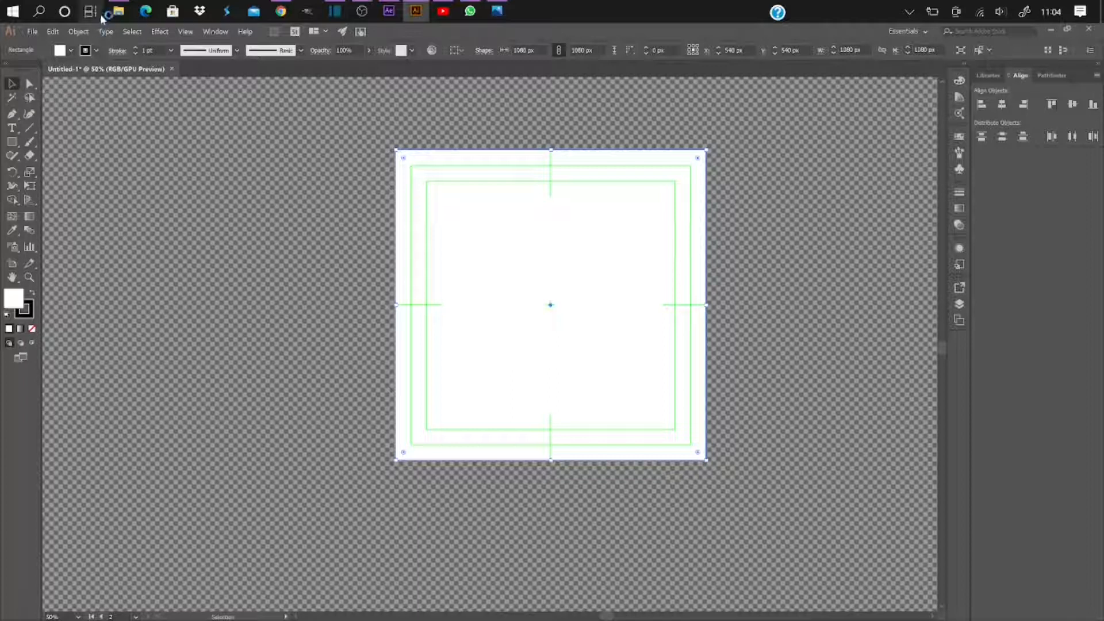
left_click(72, 51)
left_click(81, 78)
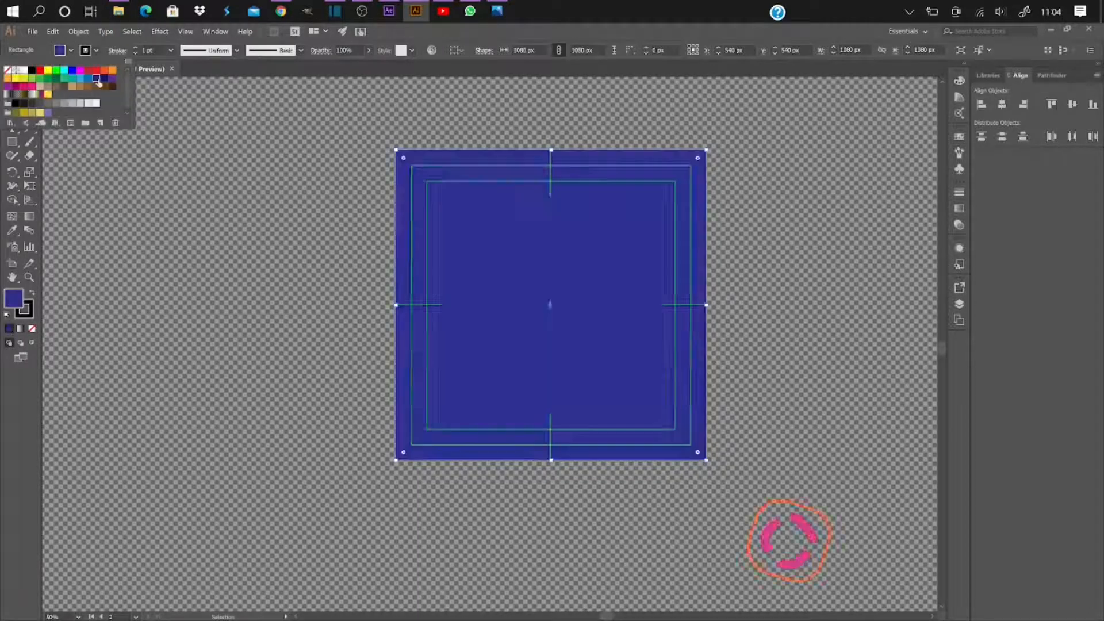
left_click(895, 155)
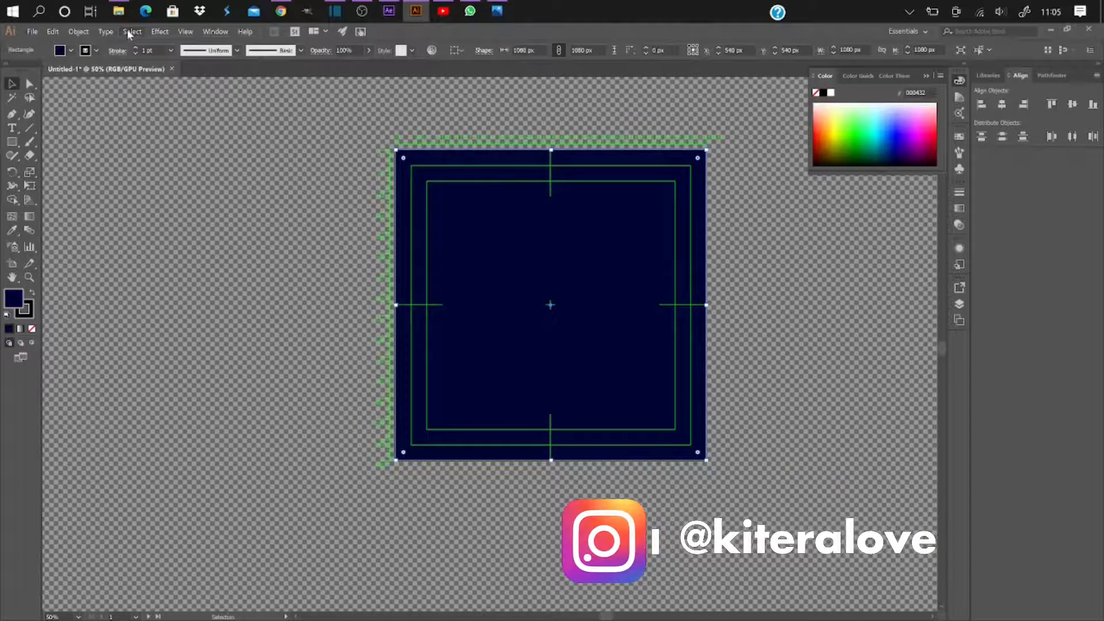
Apply the Underpainting effect to the background square from the Effect Gallery and change its fill to a darker, near-black blue
left_click(128, 32)
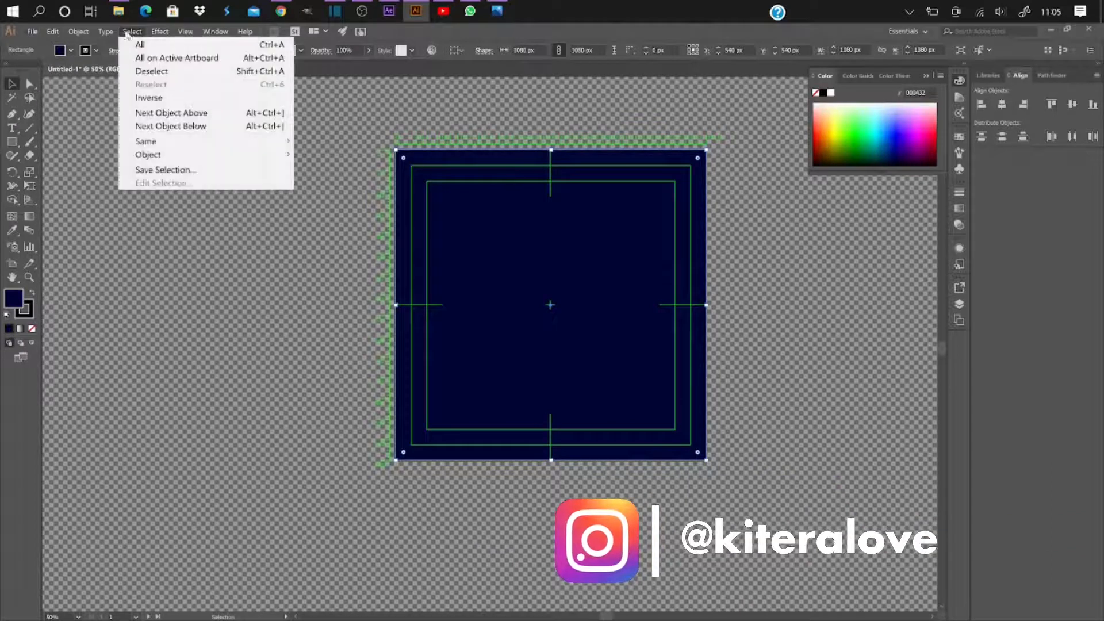
mouse_move(160, 32)
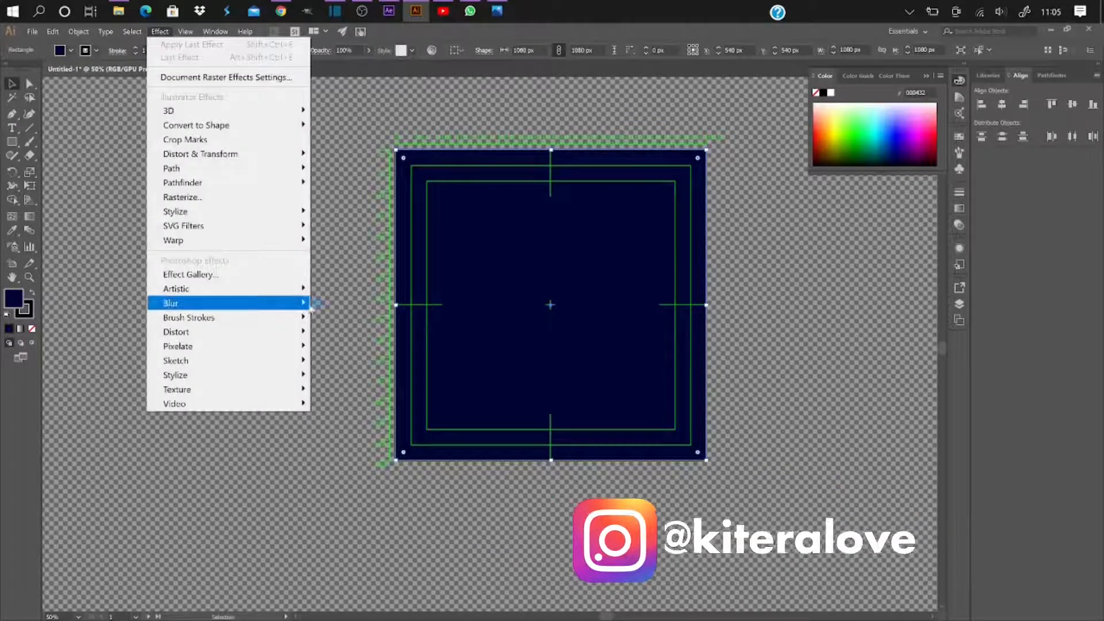
mouse_move(296, 293)
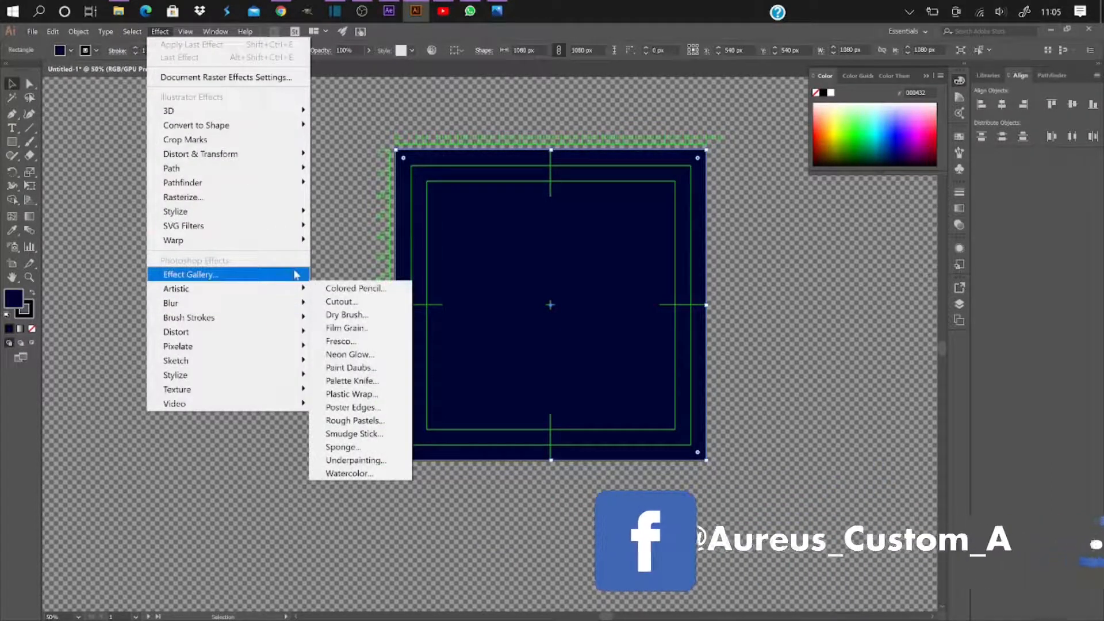
left_click(297, 275)
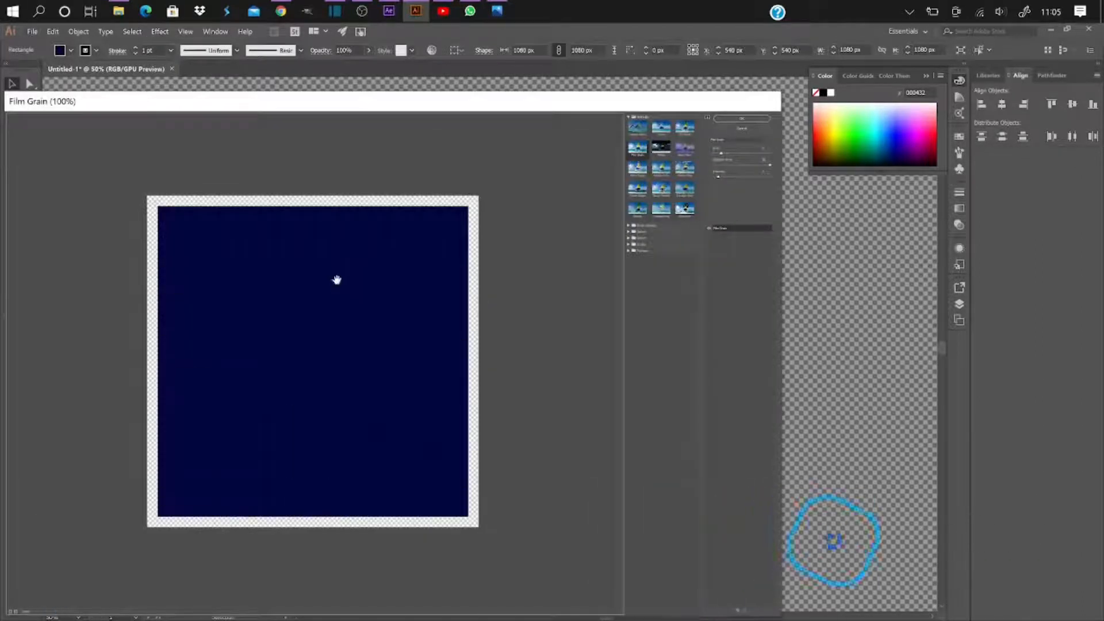
left_click(661, 189)
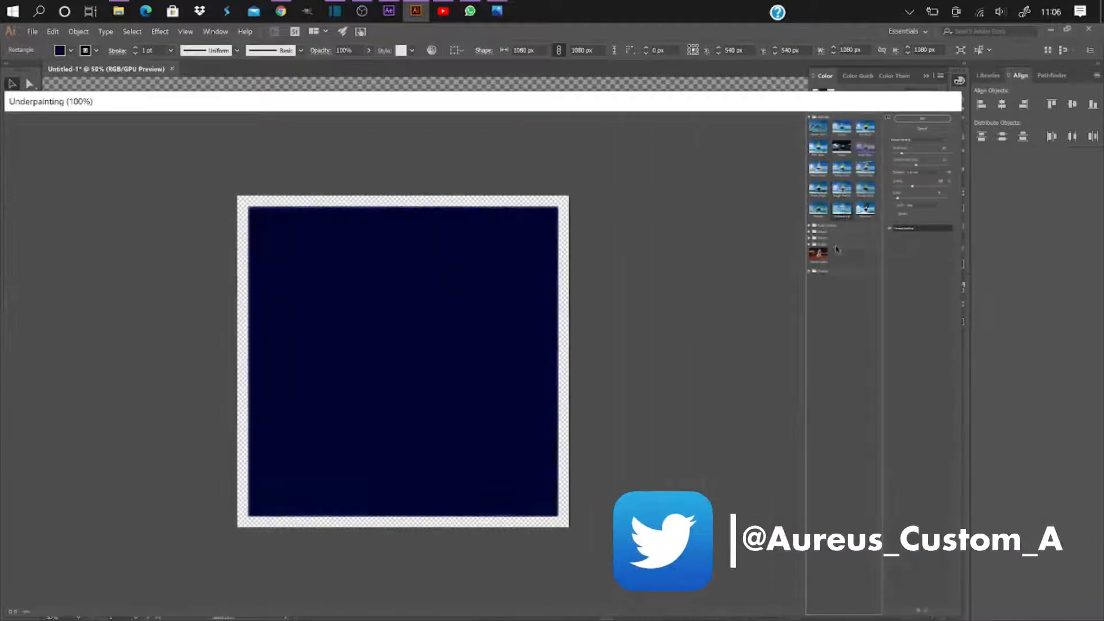
left_click(924, 119)
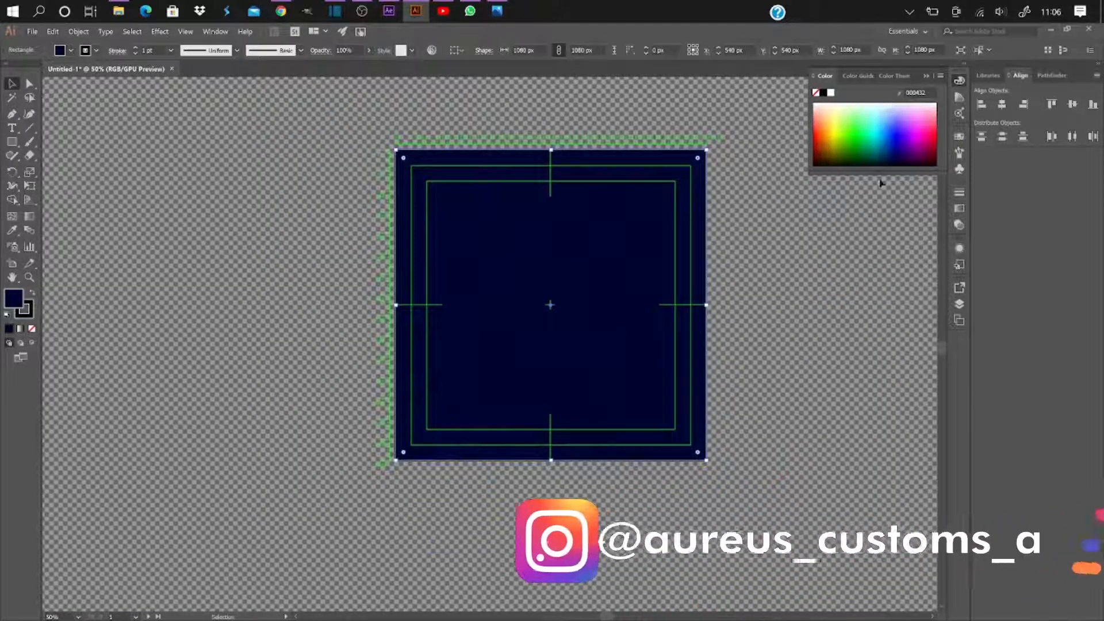
left_click(882, 159)
left_click(959, 81)
Activate the Paintbrush tool and open the user-defined Water Color2 brush library
left_click(30, 142)
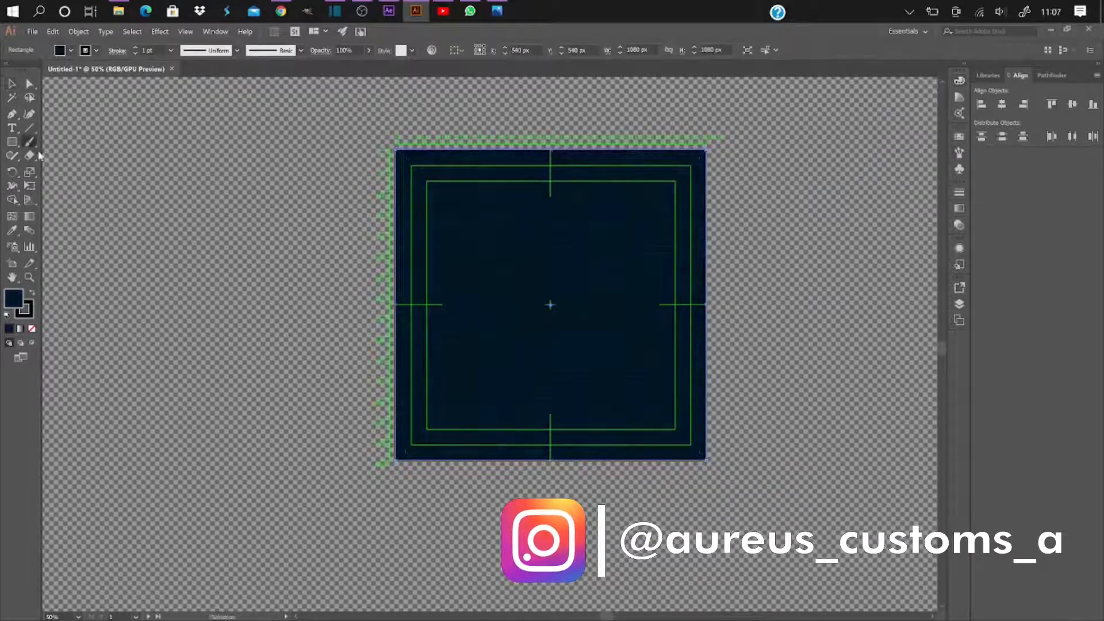
left_click(958, 152)
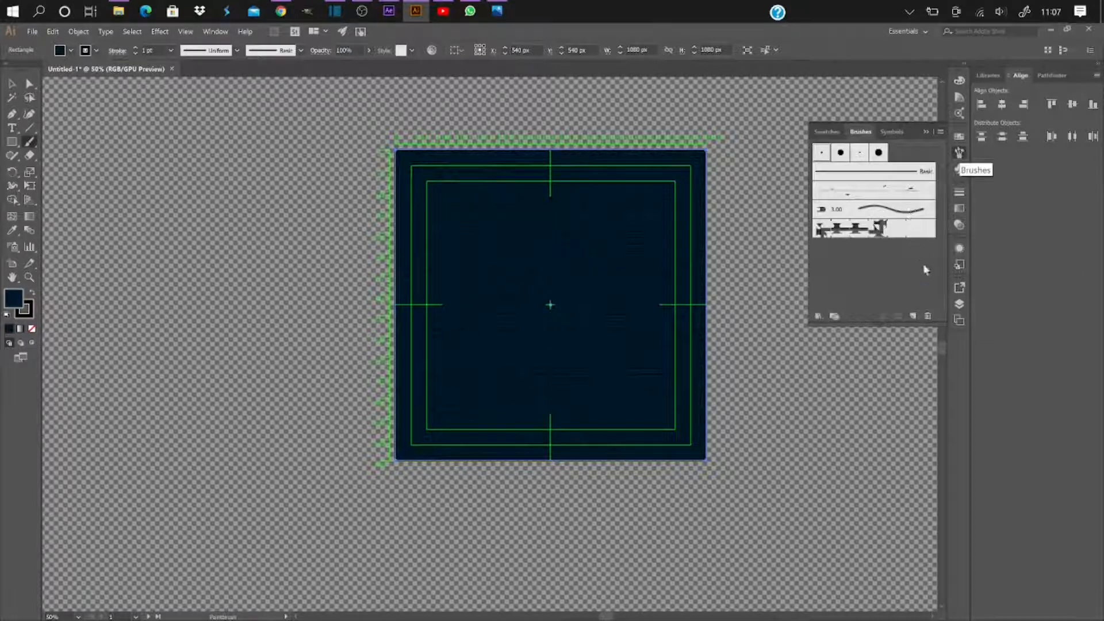
left_click(818, 315)
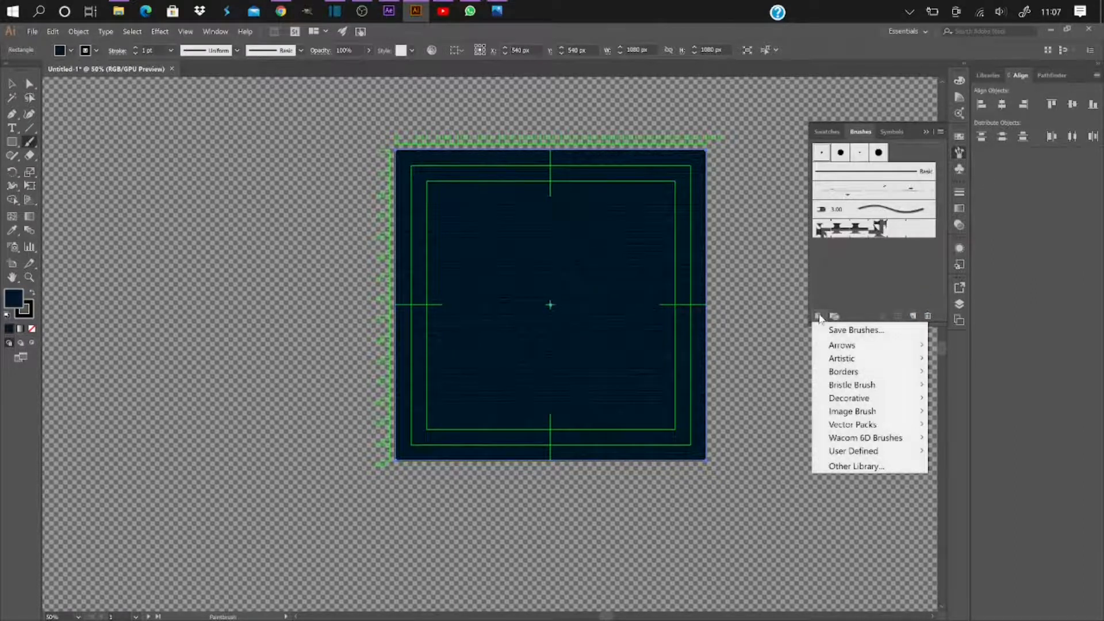
mouse_move(920, 450)
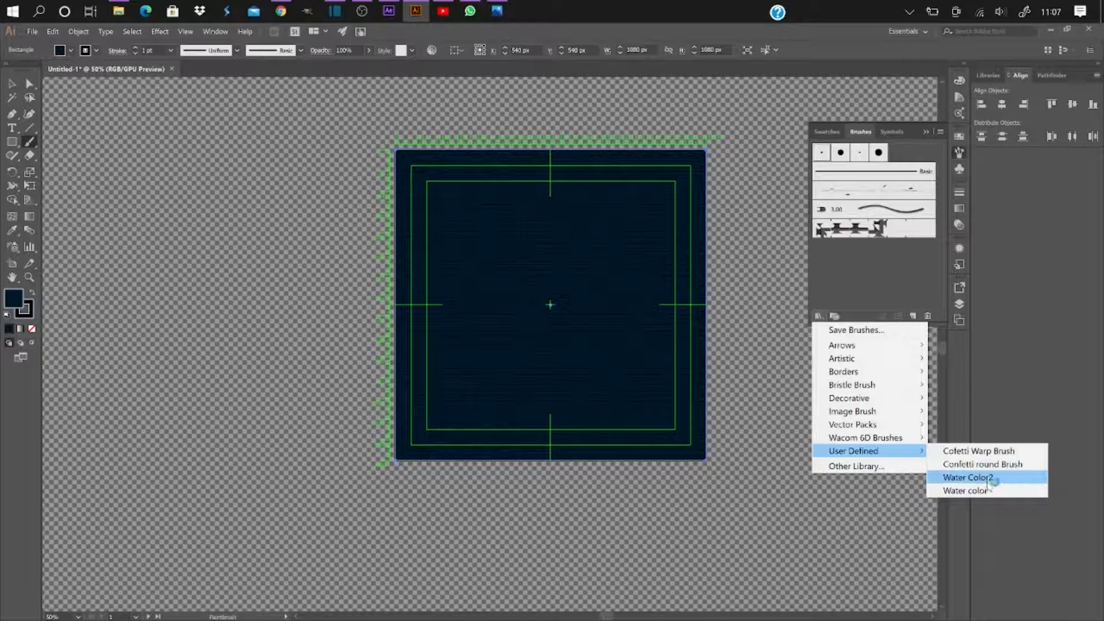
left_click(989, 482)
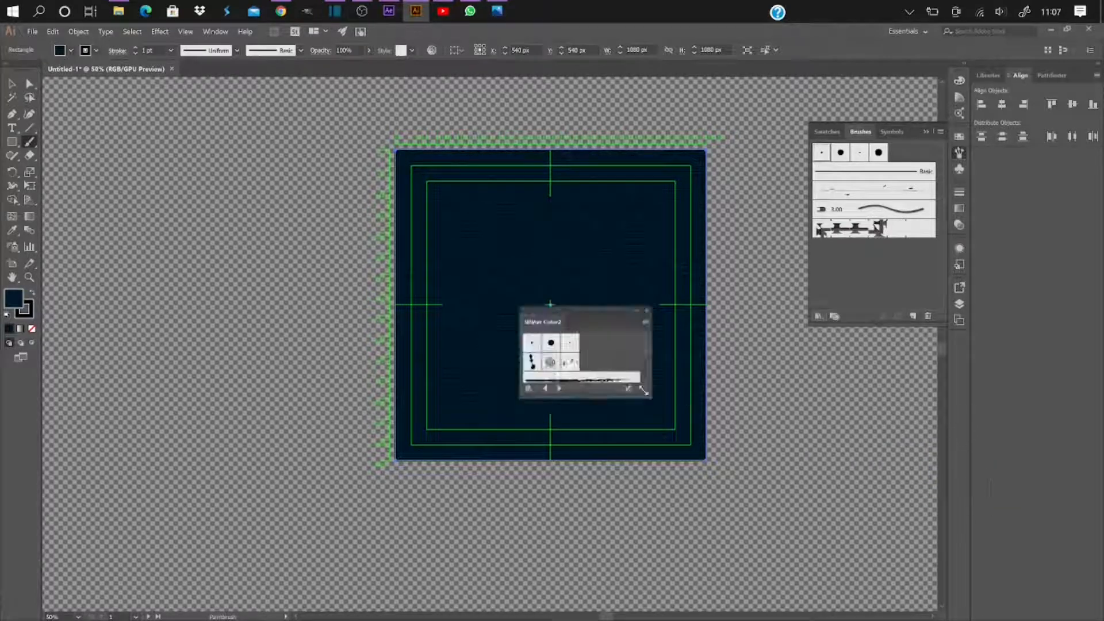
Move the Water Color2 brush library over the artboard and enlarge it to show more brushes
left_click_drag(582, 310, 222, 157)
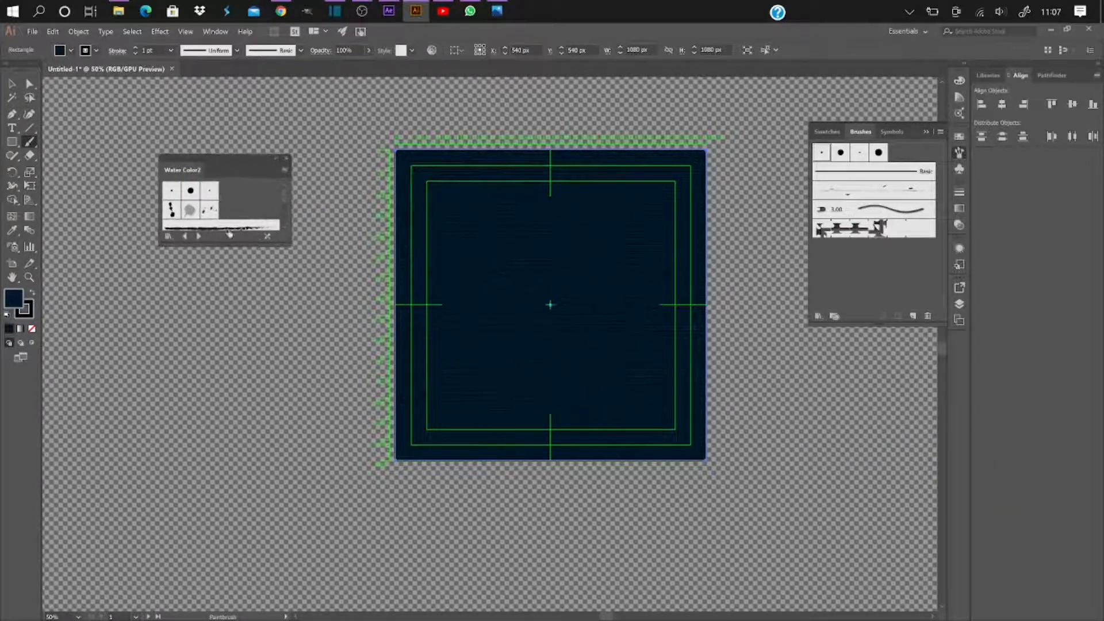
left_click_drag(230, 246, 207, 572)
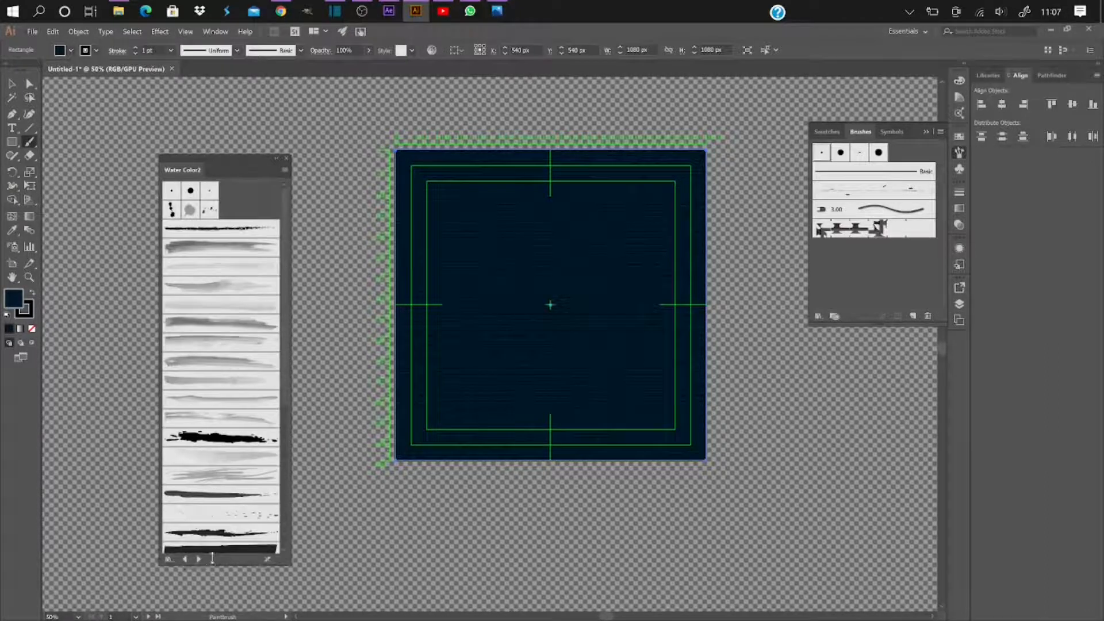
mouse_move(219, 154)
left_mouse_down()
mouse_move(546, 109)
mouse_move(549, 99)
left_mouse_up()
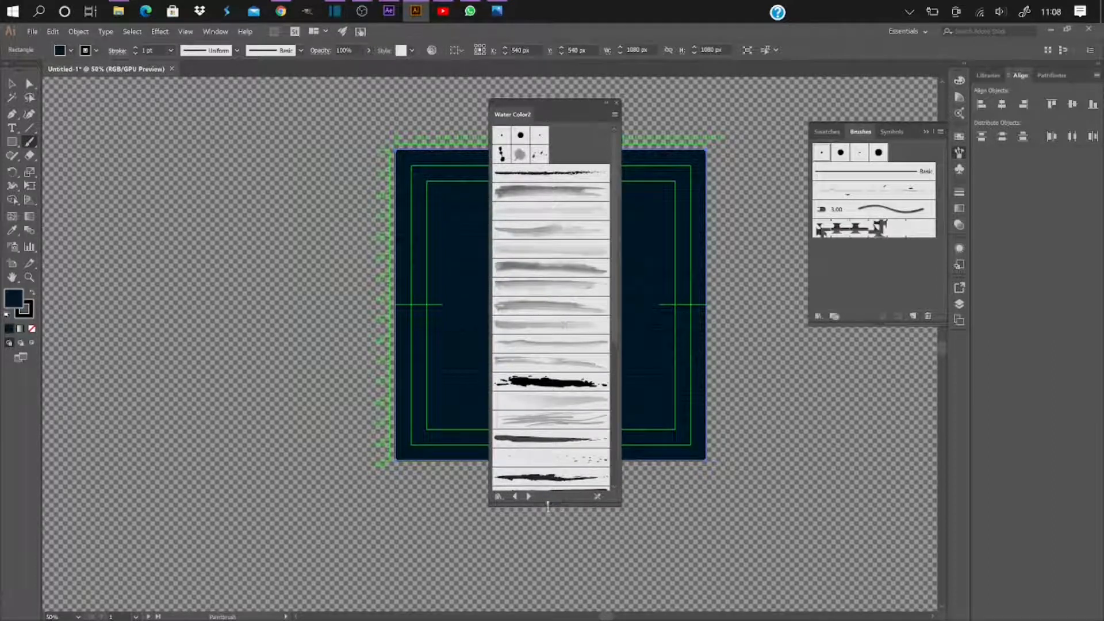
left_click_drag(546, 509, 552, 593)
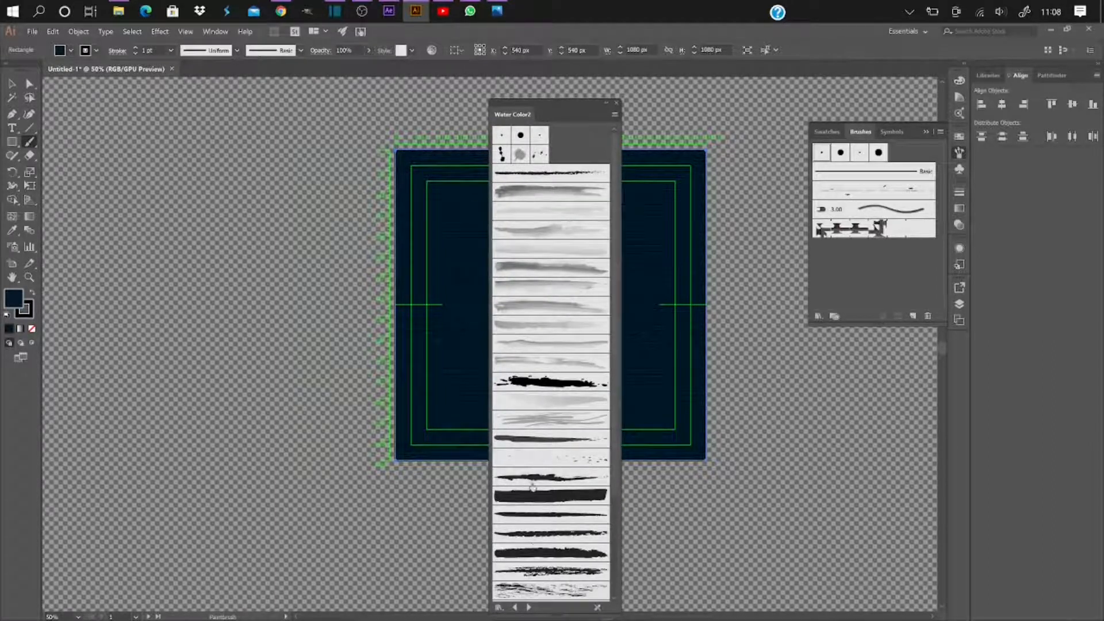
Choose the green watercolor brush and give the stroke the width profile tapered at both ends
scroll(539, 486, "down", 3)
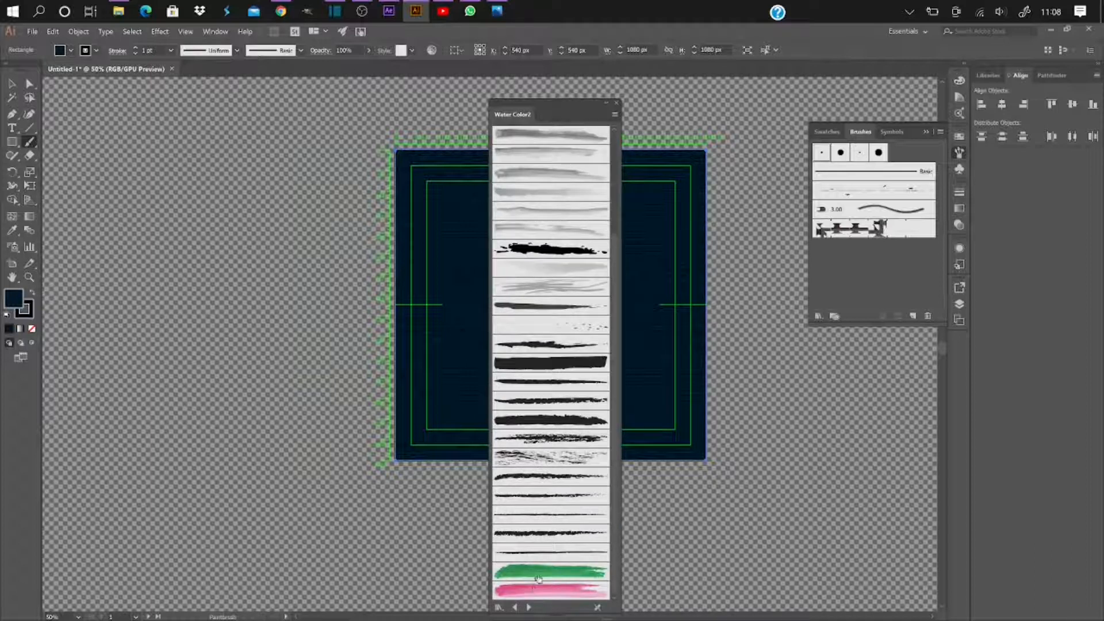
left_click(539, 577)
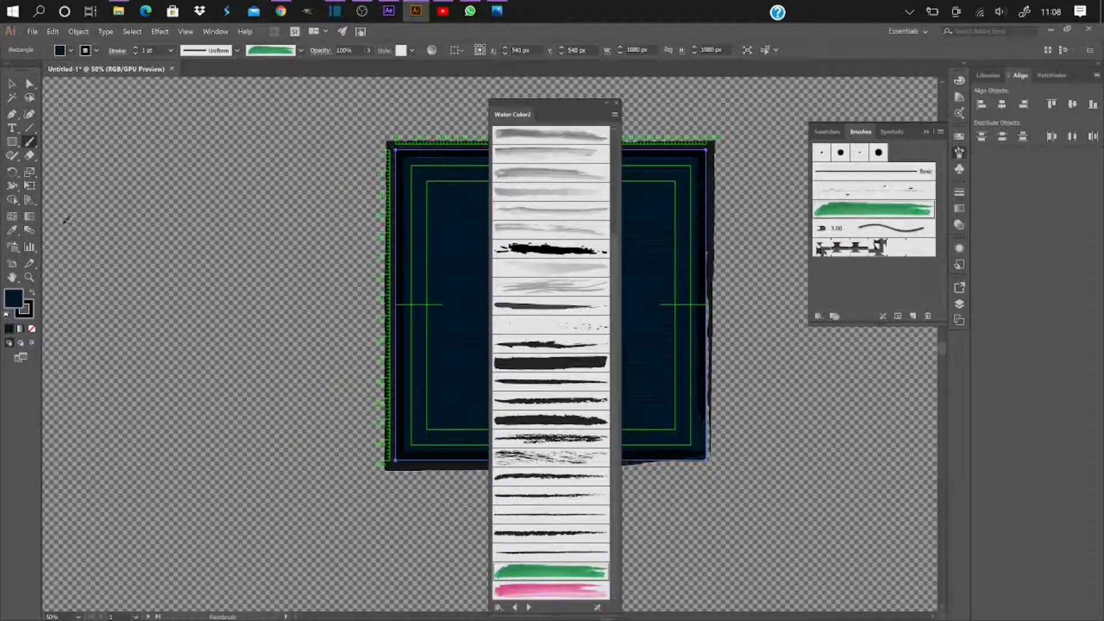
left_click(236, 51)
left_click(205, 91)
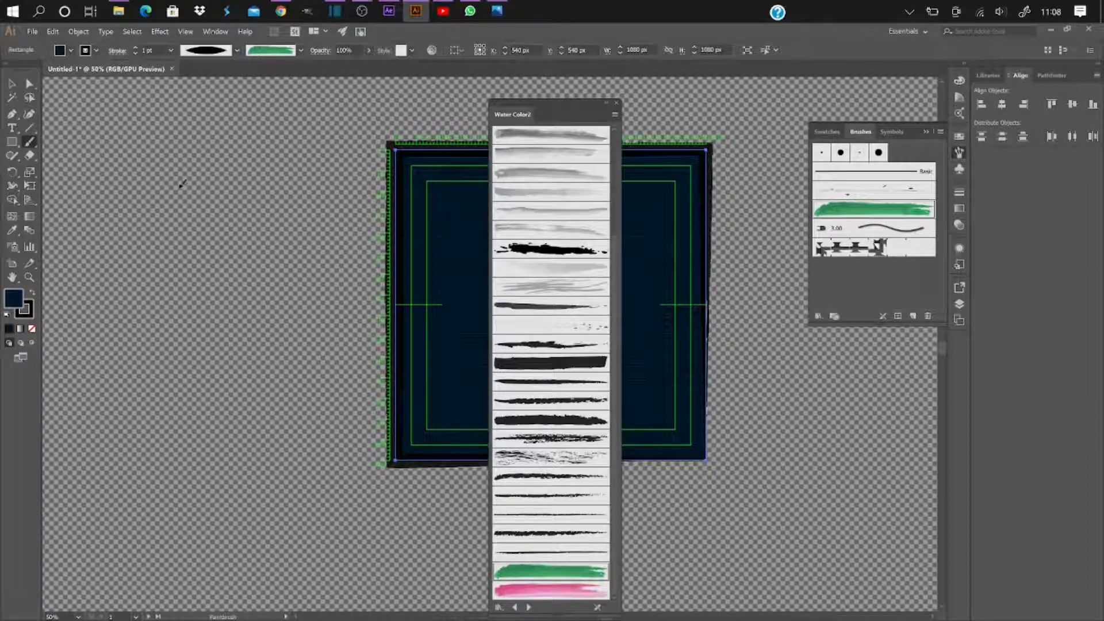
Try a short brush stroke on the empty area beside the artboard and undo it
mouse_move(182, 228)
left_mouse_down()
mouse_move(153, 172)
mouse_move(175, 221)
left_mouse_up()
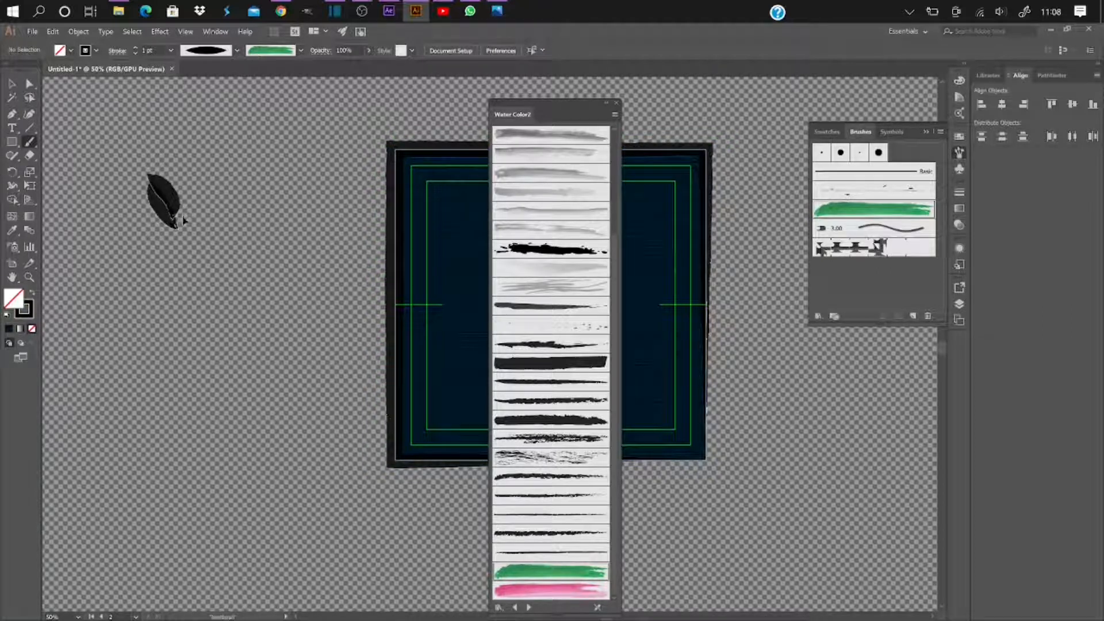
key("ctrl+z")
key("ctrl+z")
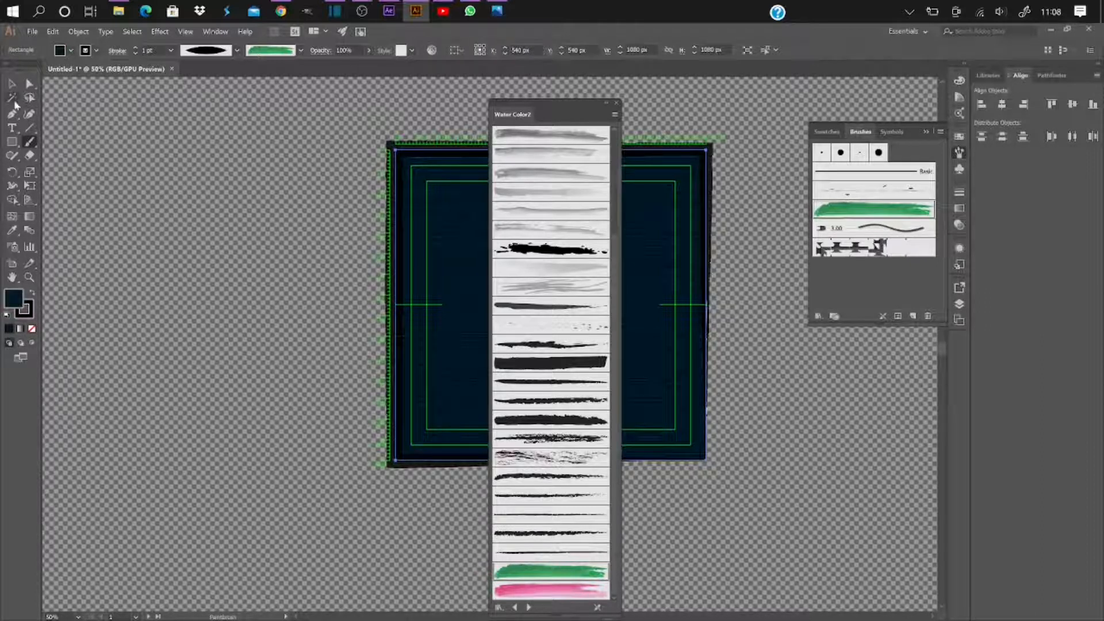
Try a light blue fill color while the background square is selected and undo it
left_click(70, 50)
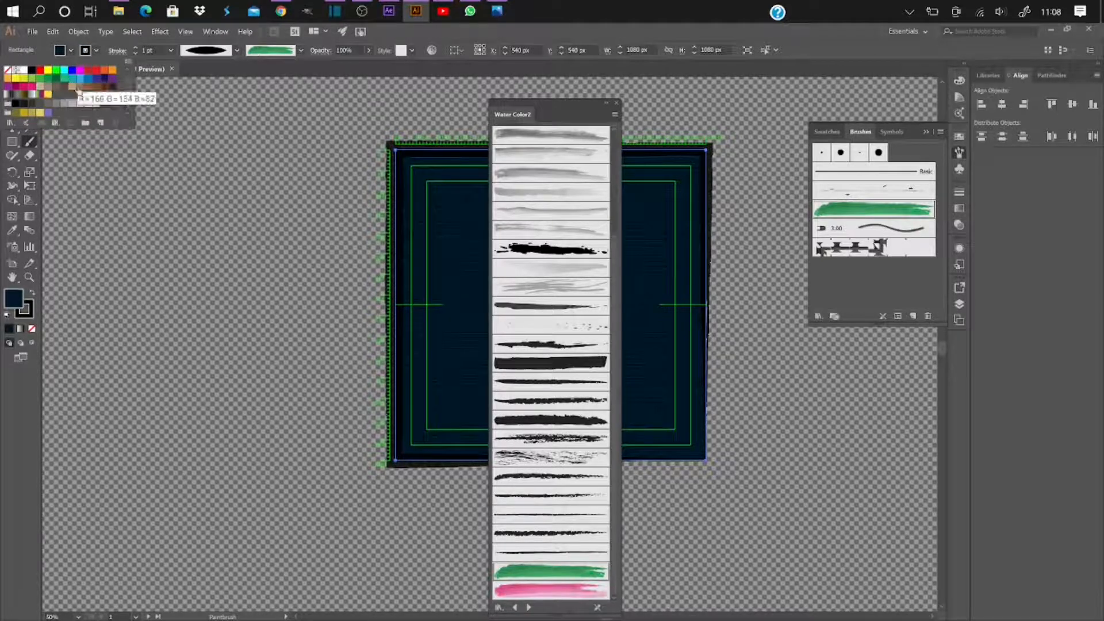
left_click(80, 81)
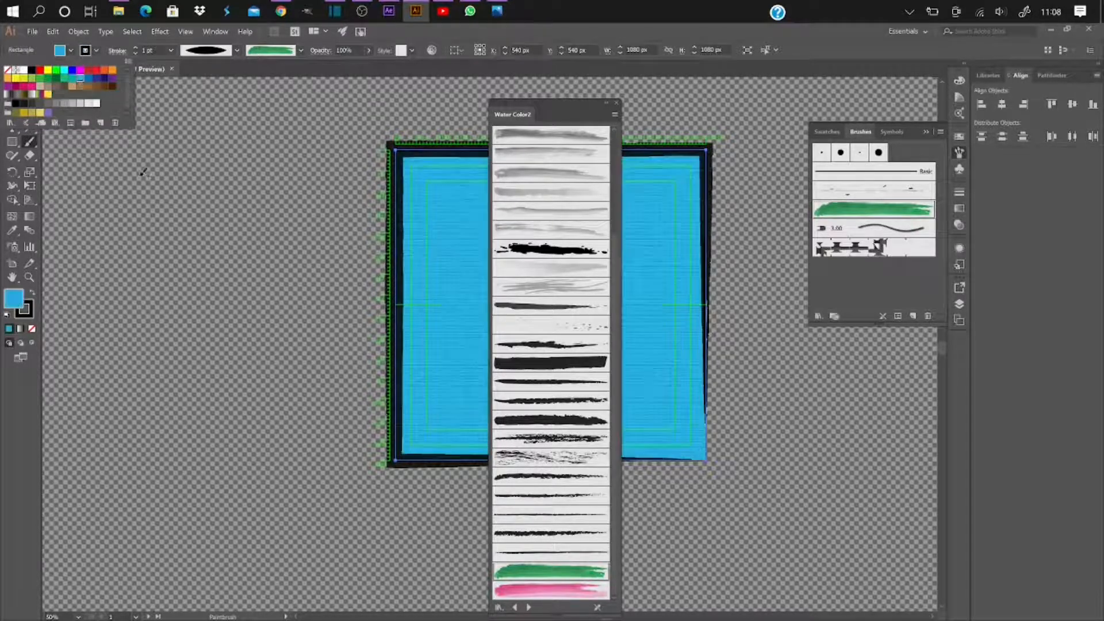
key("v")
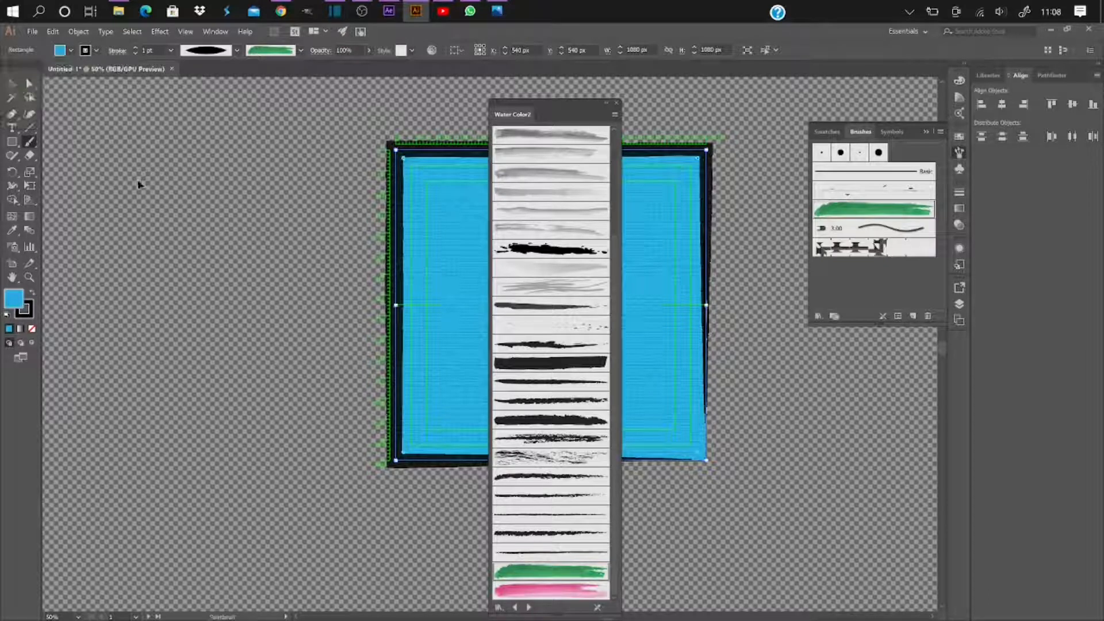
key("ctrl+z")
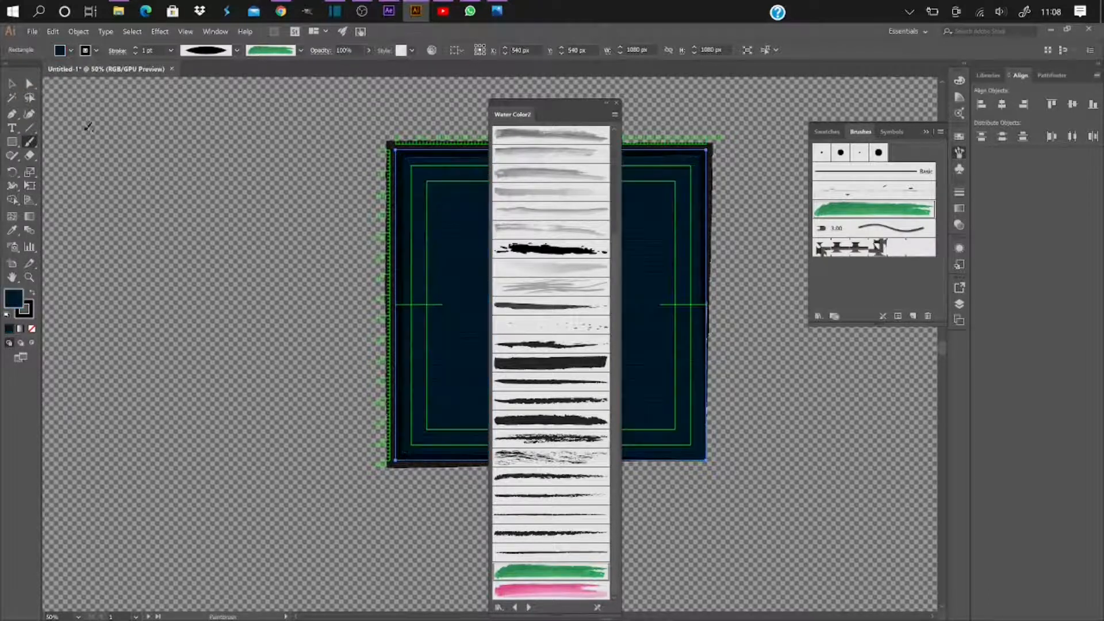
Deselect the background square with the Selection tool
left_click(16, 88)
left_click(151, 179)
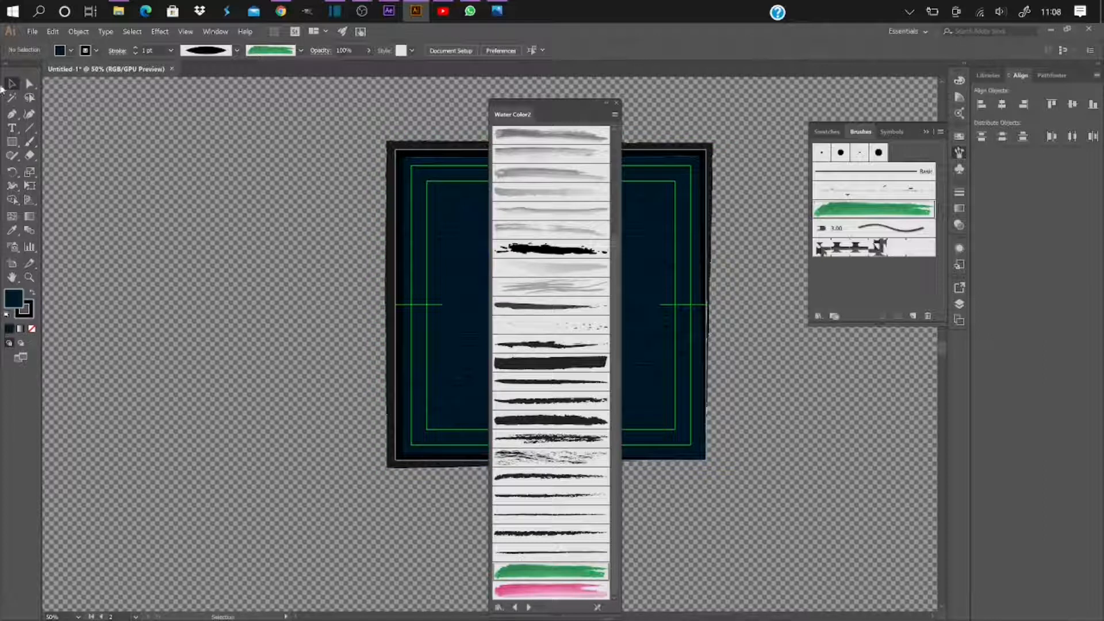
Undo the brush stroke applied to the background square's outline and deselect the square
key("ctrl+a")
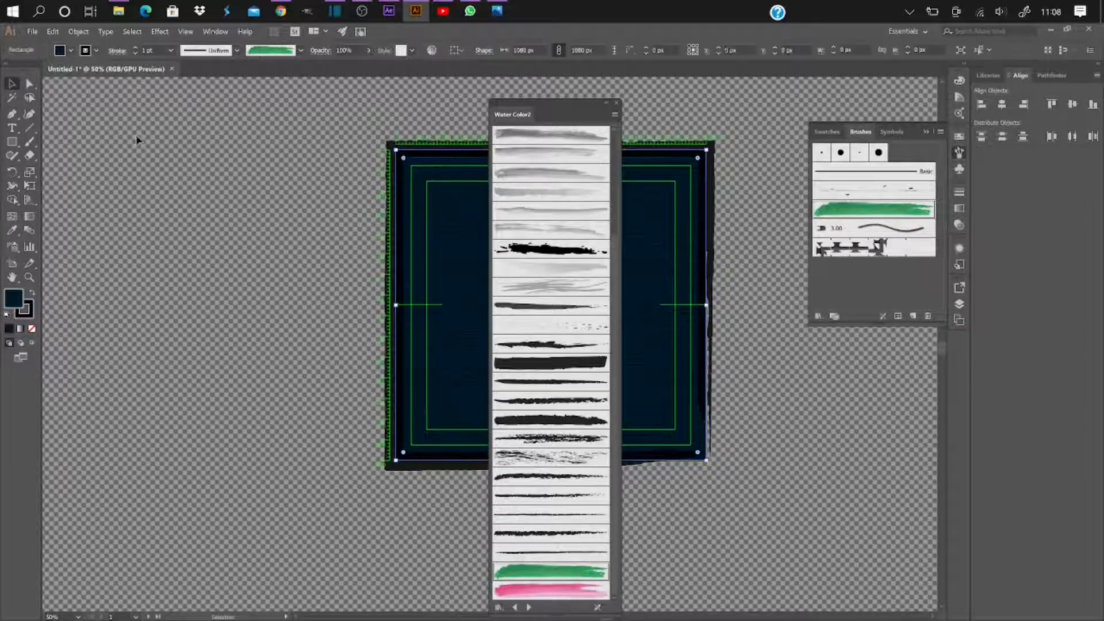
key("ctrl+z")
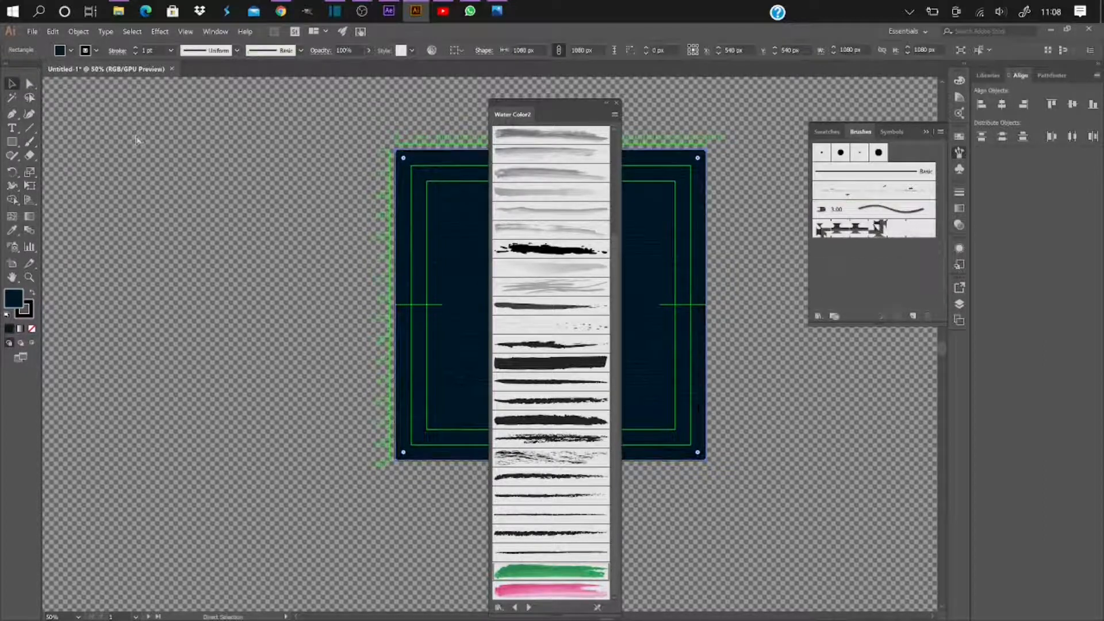
left_click(161, 132)
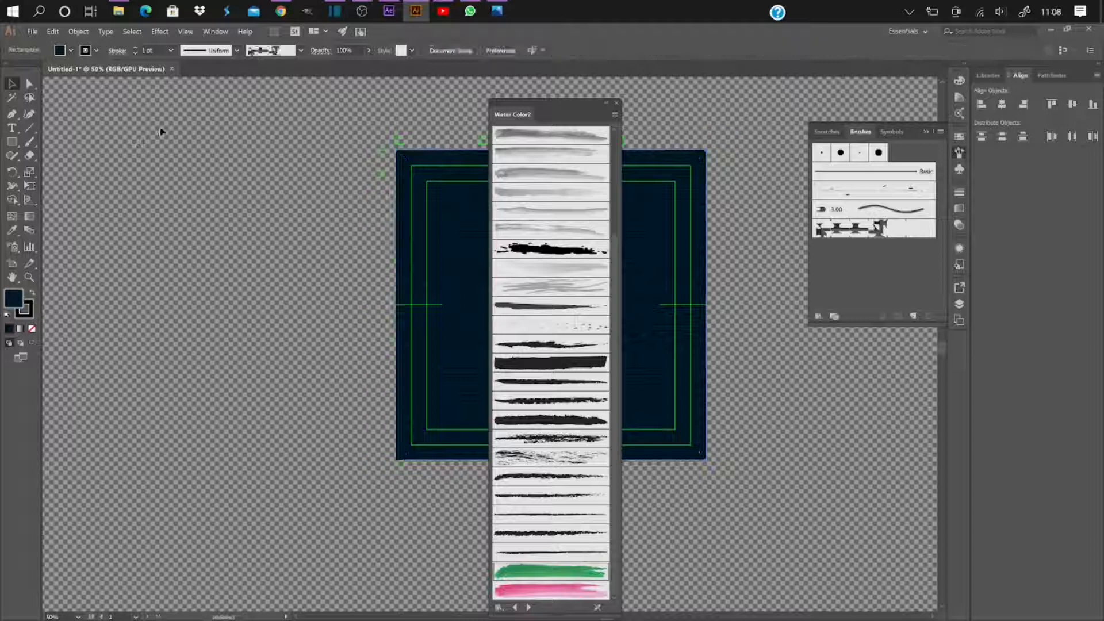
Try a short Paintbrush stroke with the pattern brush on the empty area beside the artboard and undo it
left_click(29, 141)
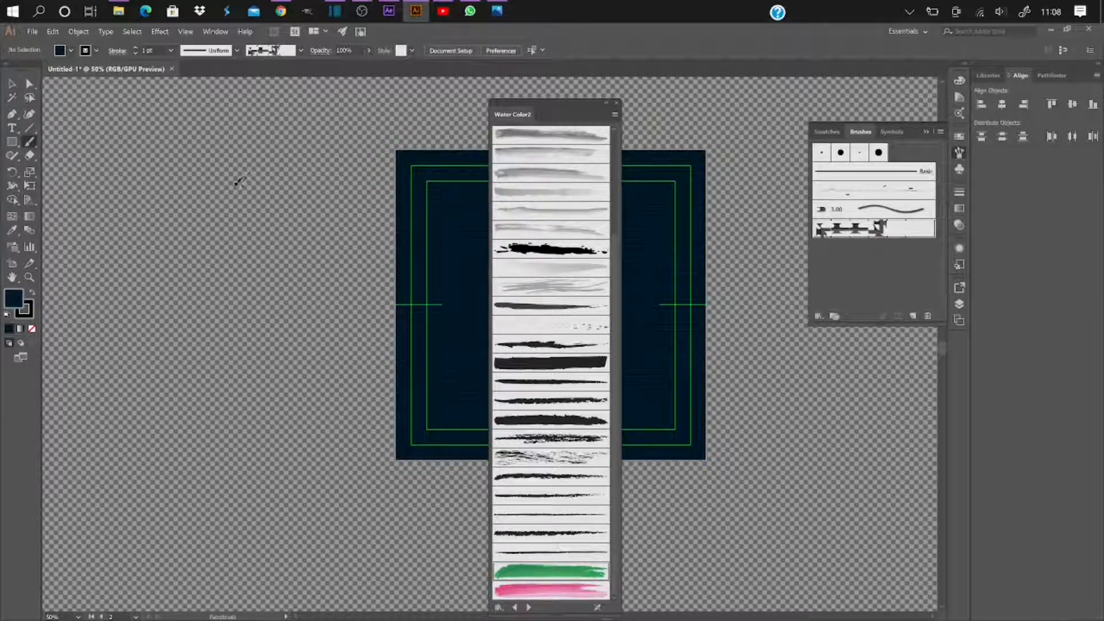
left_click_drag(233, 183, 249, 240)
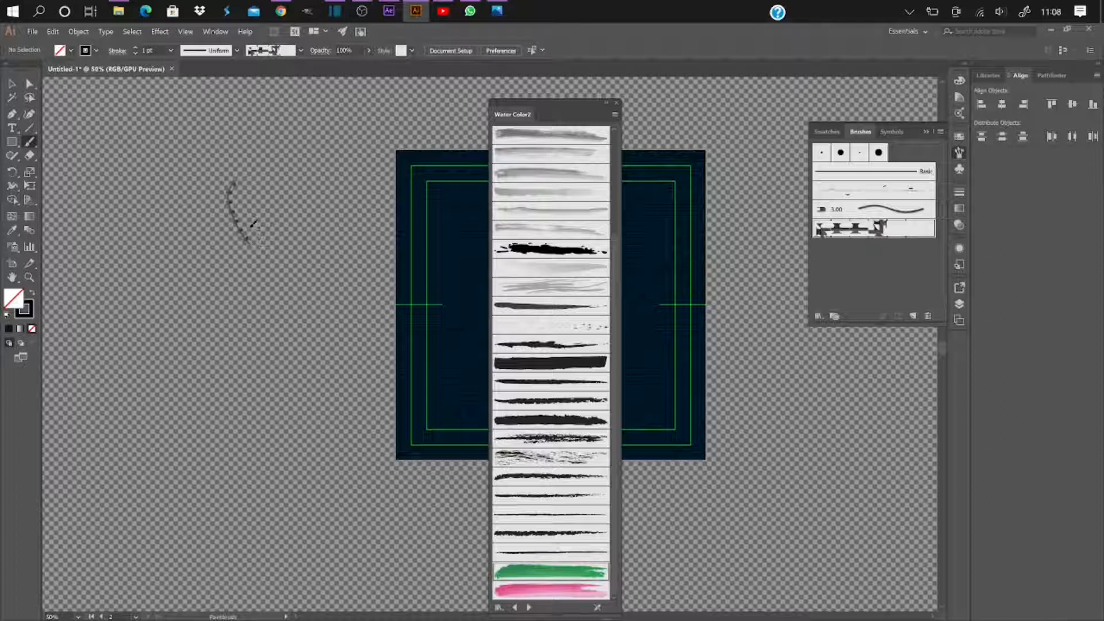
key("ctrl+z")
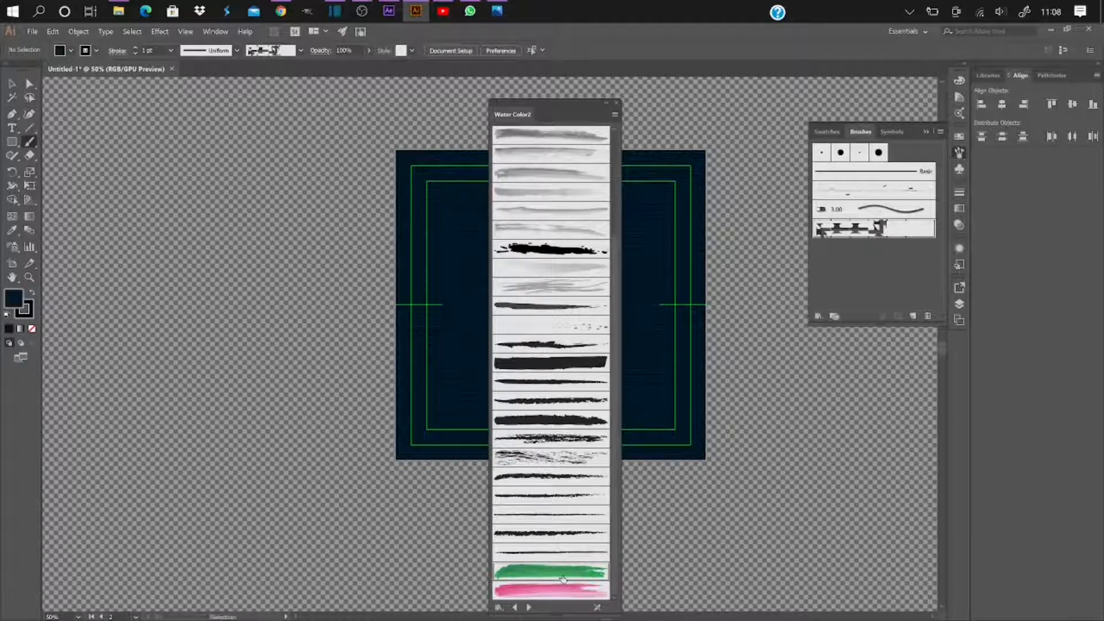
Choose the green watercolor brush and set the Paintbrush to no fill with a light blue stroke color
left_click(562, 574)
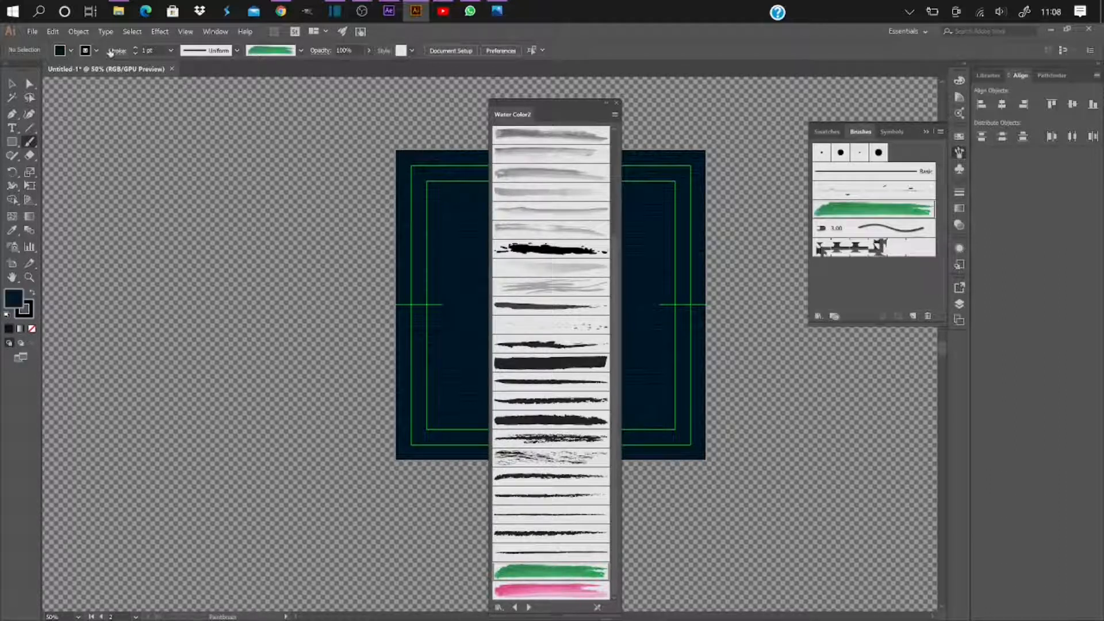
left_click(70, 50)
left_click(8, 70)
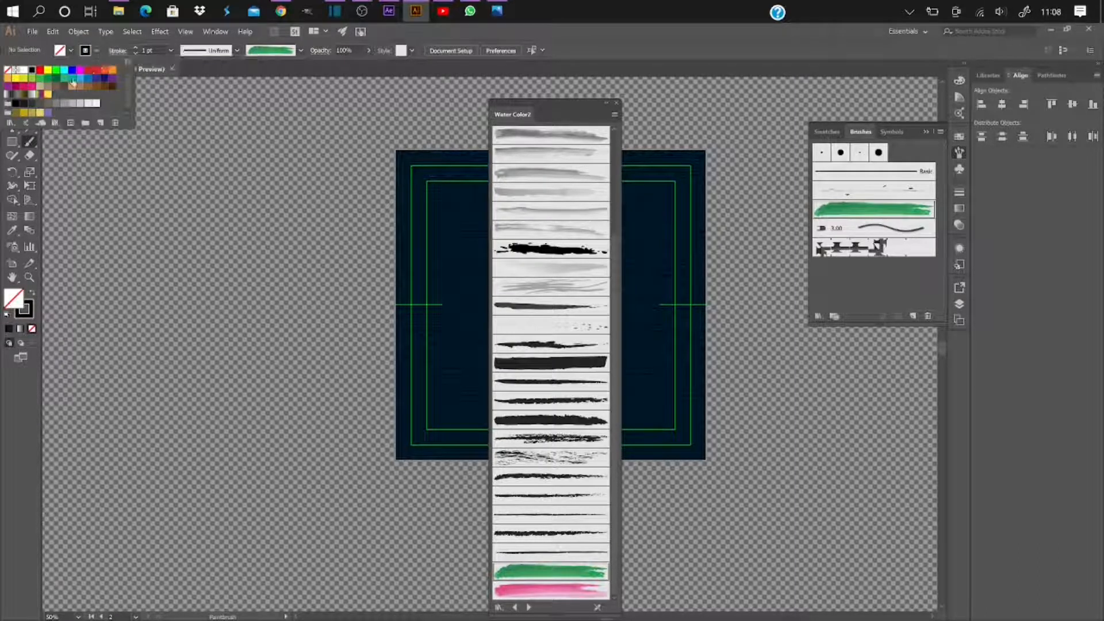
left_click(82, 80)
left_click(214, 196)
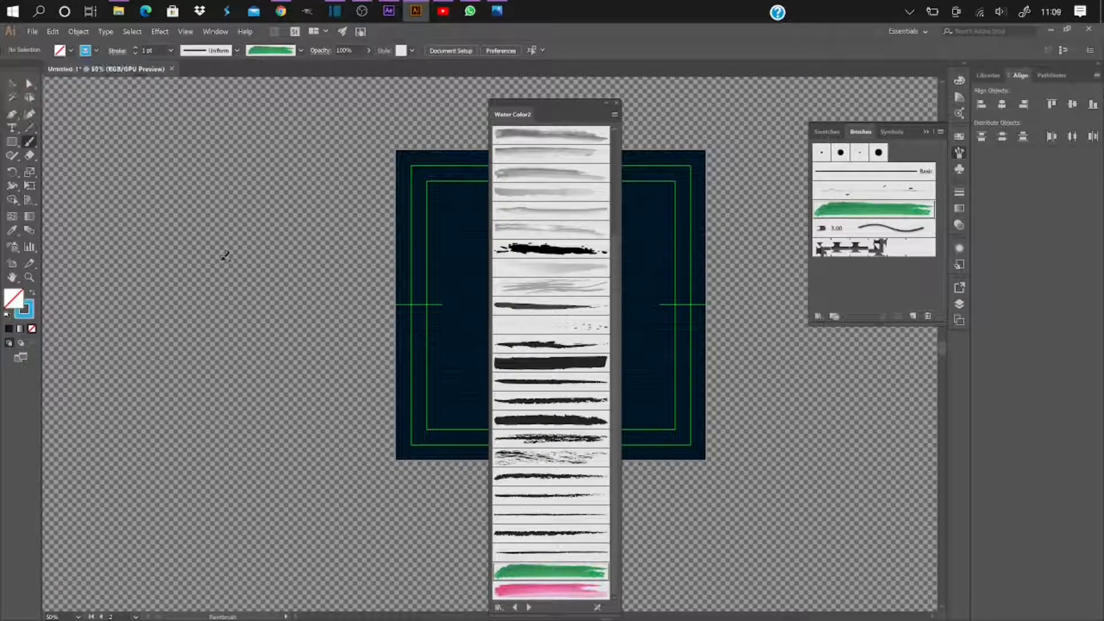
Try short watercolor brush strokes on the empty area beside the artboard and undo them
left_click_drag(212, 219, 196, 184)
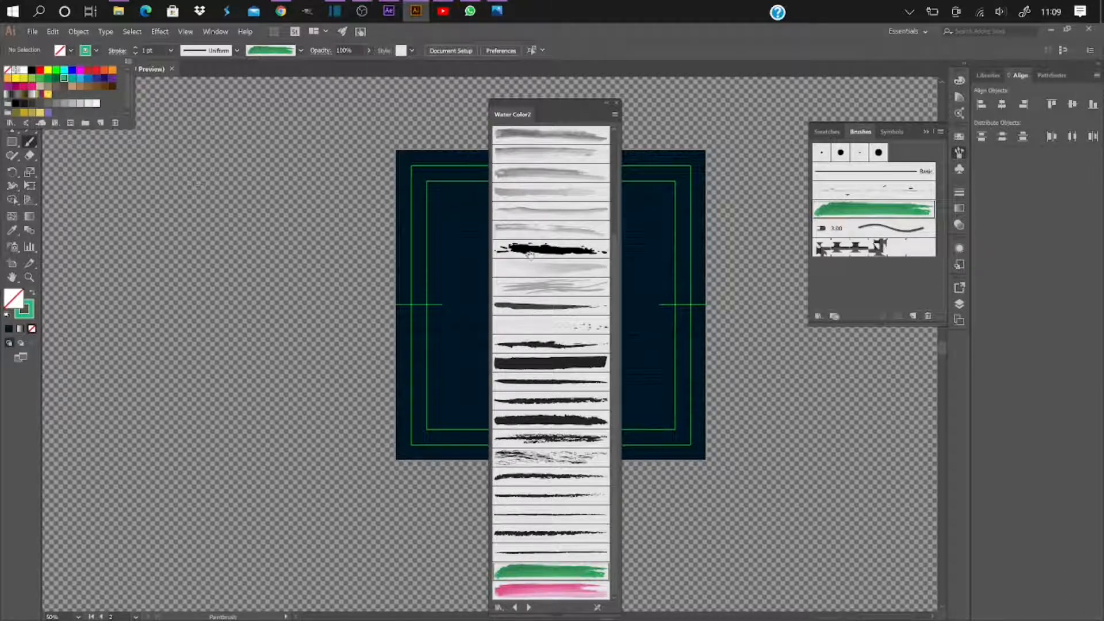
left_click(229, 218)
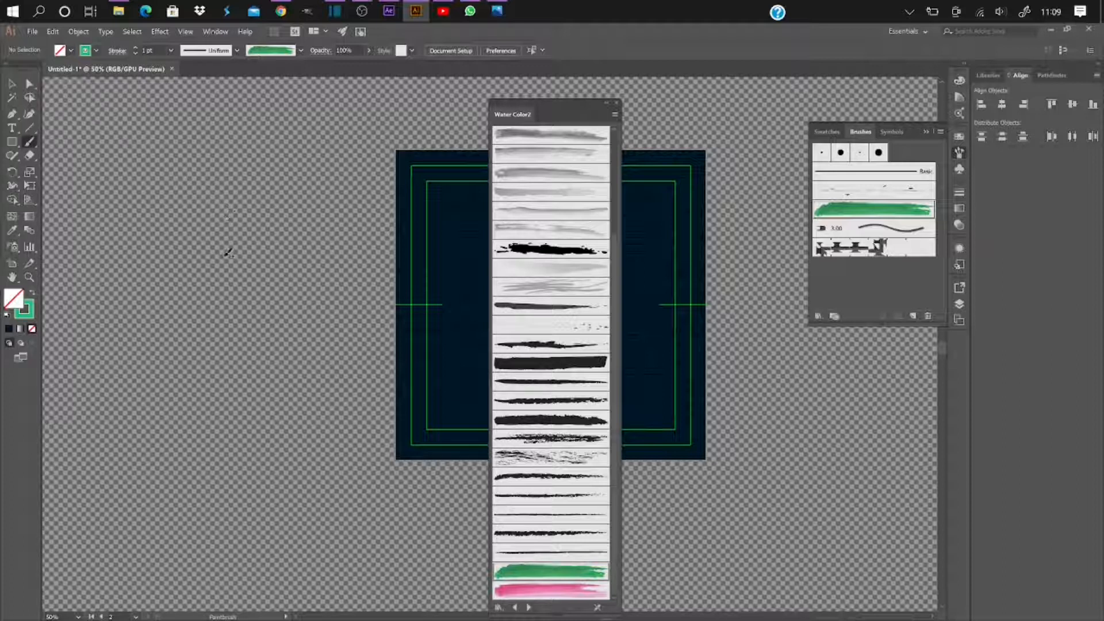
left_click_drag(243, 219, 244, 219)
key("ctrl+z")
Set the stroke to Width Profile 5 and paint the green petals of a flower on the empty area beside the artboard
left_click(237, 50)
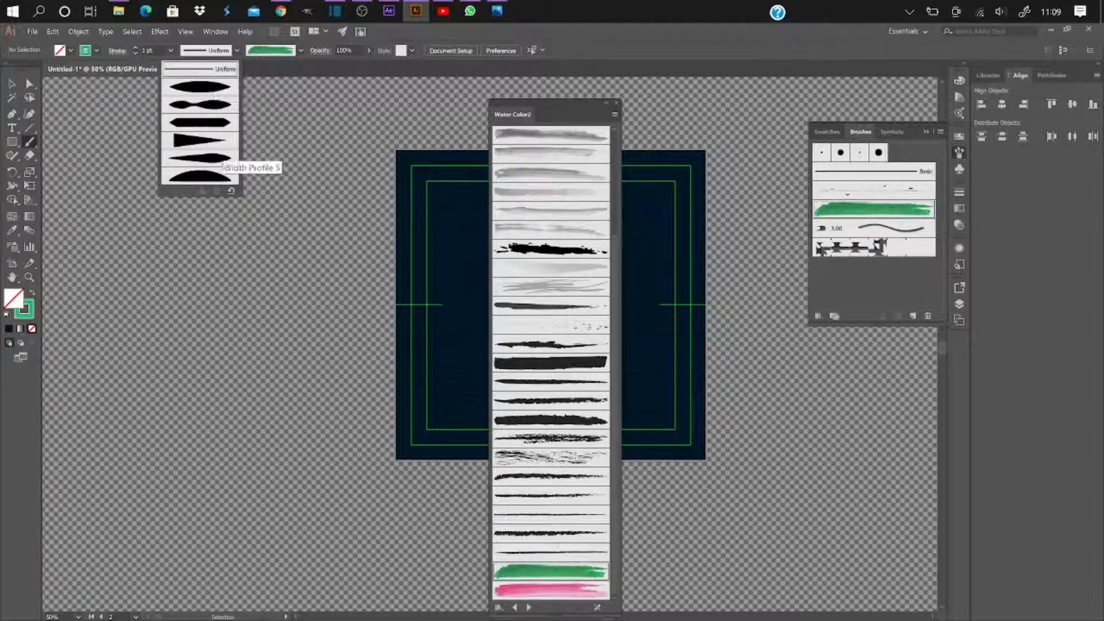
left_click(218, 158)
mouse_move(206, 215)
left_mouse_down()
mouse_move(231, 250)
mouse_move(243, 216)
mouse_move(234, 254)
mouse_move(266, 235)
mouse_move(234, 249)
mouse_move(254, 279)
mouse_move(233, 249)
mouse_move(218, 276)
mouse_move(231, 249)
mouse_move(197, 260)
mouse_move(230, 246)
left_mouse_up()
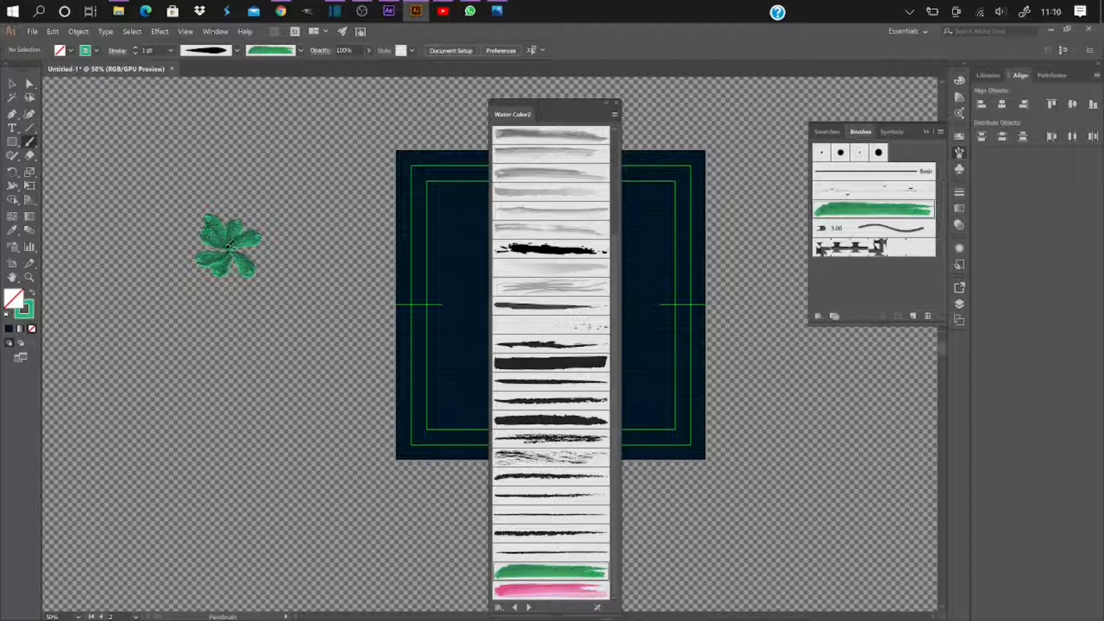
left_click_drag(236, 253, 262, 258)
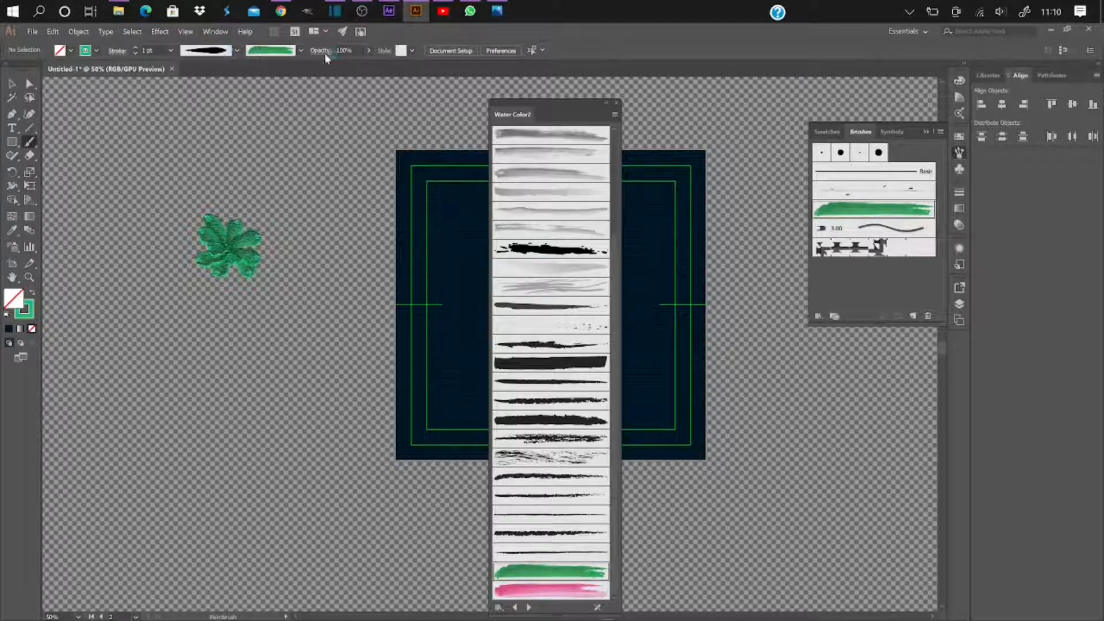
Switch to the round touch calligraphic brush and set the stroke color to black
left_click(300, 50)
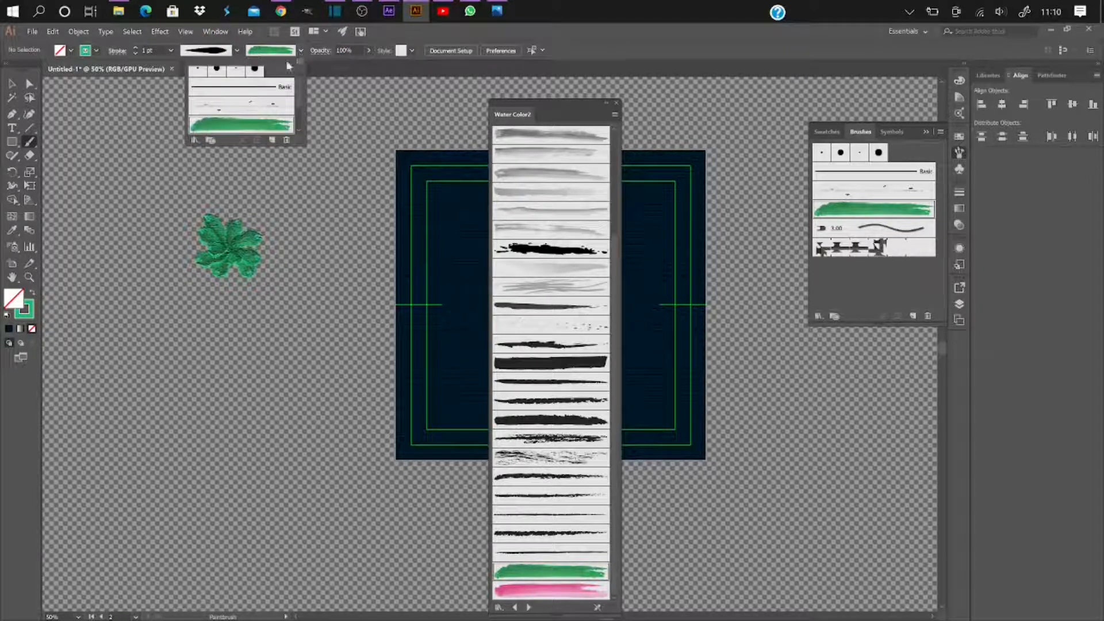
left_click(254, 69)
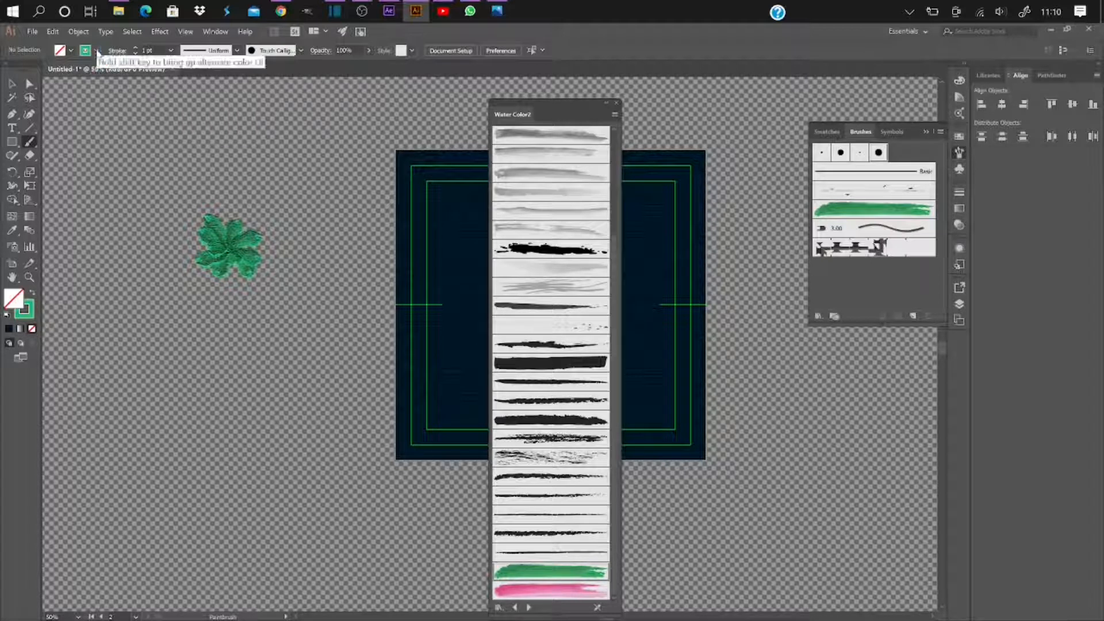
left_click(96, 51)
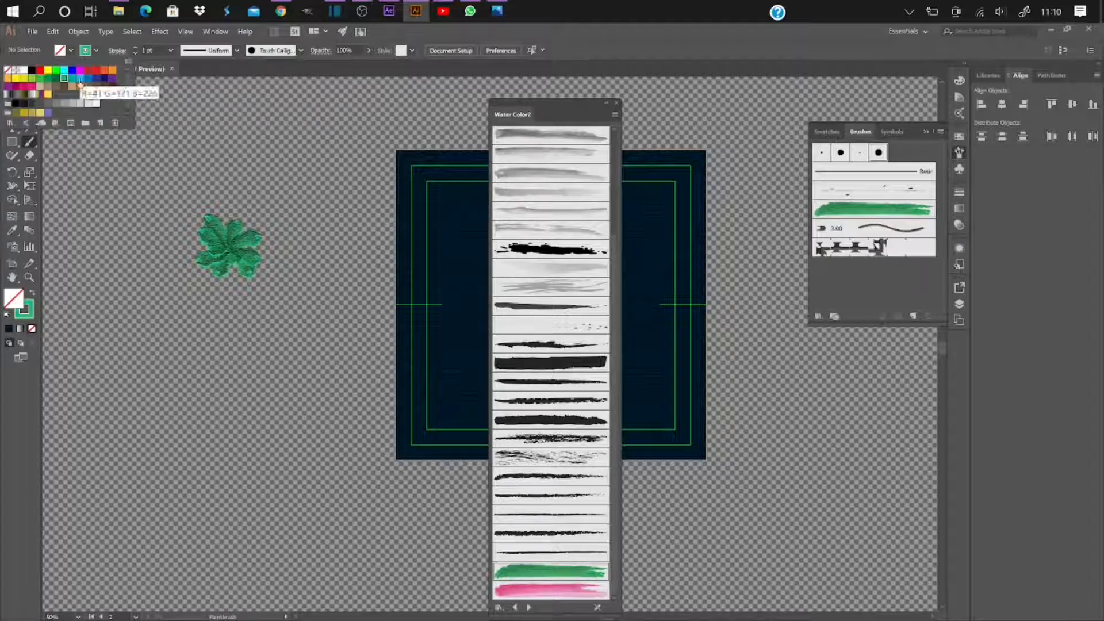
left_click(31, 69)
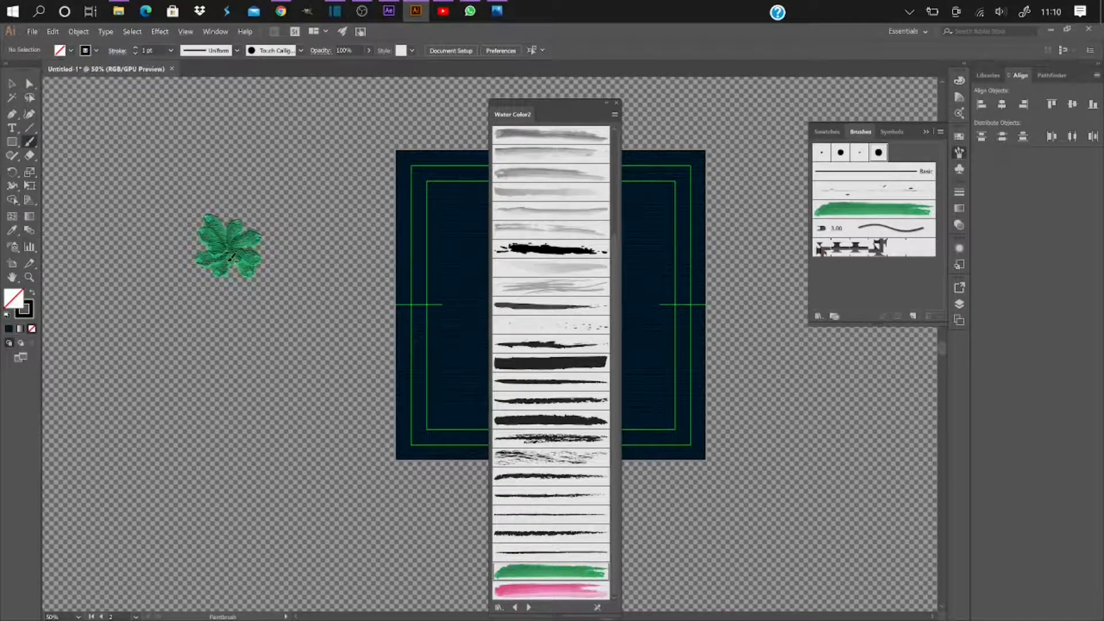
Paint a cluster of black dots at the center of the green flower
scroll(230, 259, "up", 4)
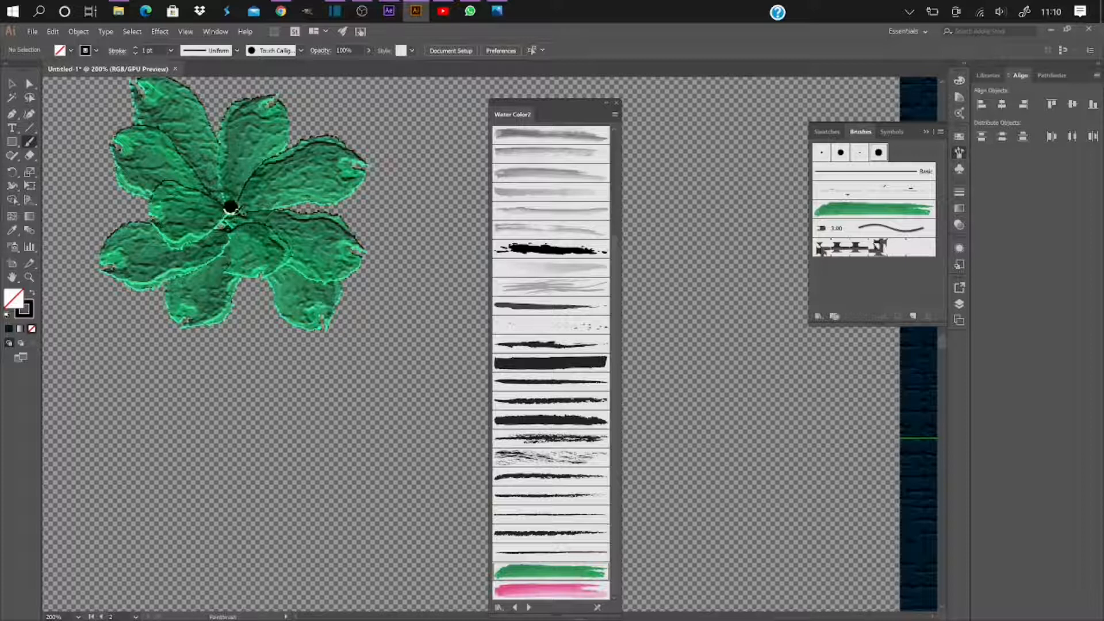
mouse_move(231, 210)
left_mouse_down()
mouse_move(228, 226)
mouse_move(220, 197)
mouse_move(237, 212)
left_mouse_up()
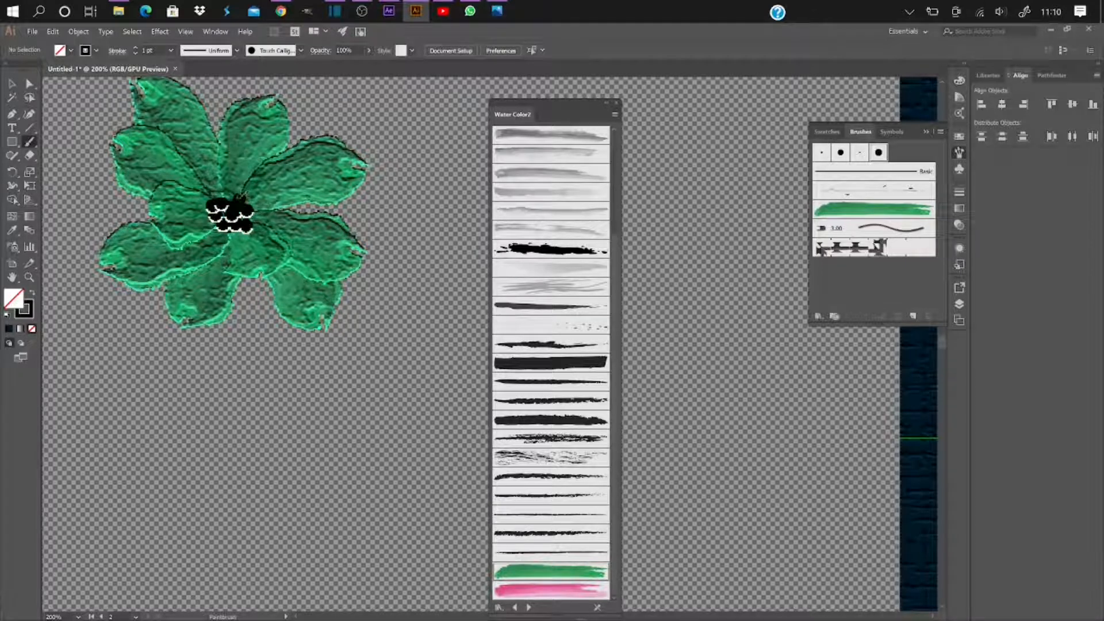
left_click_drag(231, 191, 217, 212)
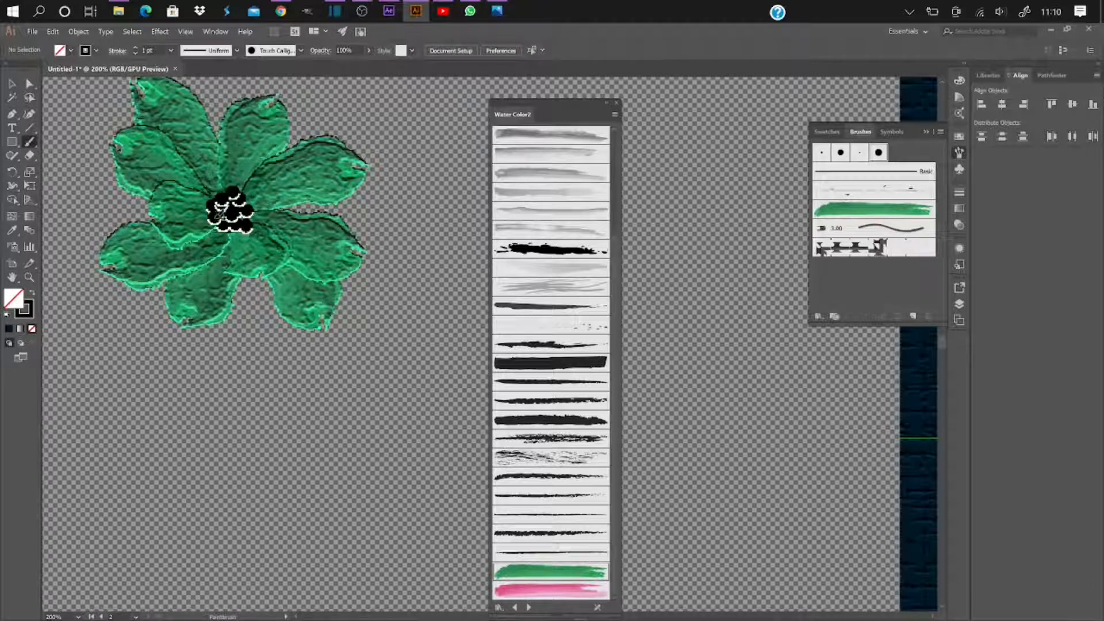
scroll(271, 236, "down", 4)
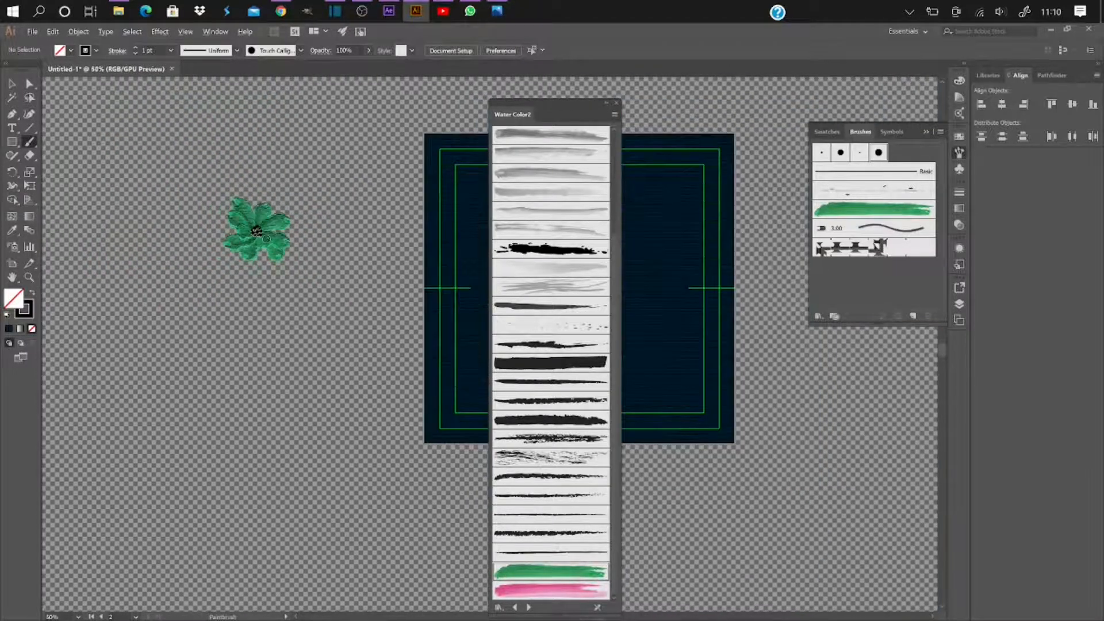
Dock the Water Color2 brush library with the swatches and brushes, and select all strokes of the flower
mouse_move(566, 108)
left_mouse_down()
mouse_move(791, 151)
mouse_move(887, 132)
left_mouse_up()
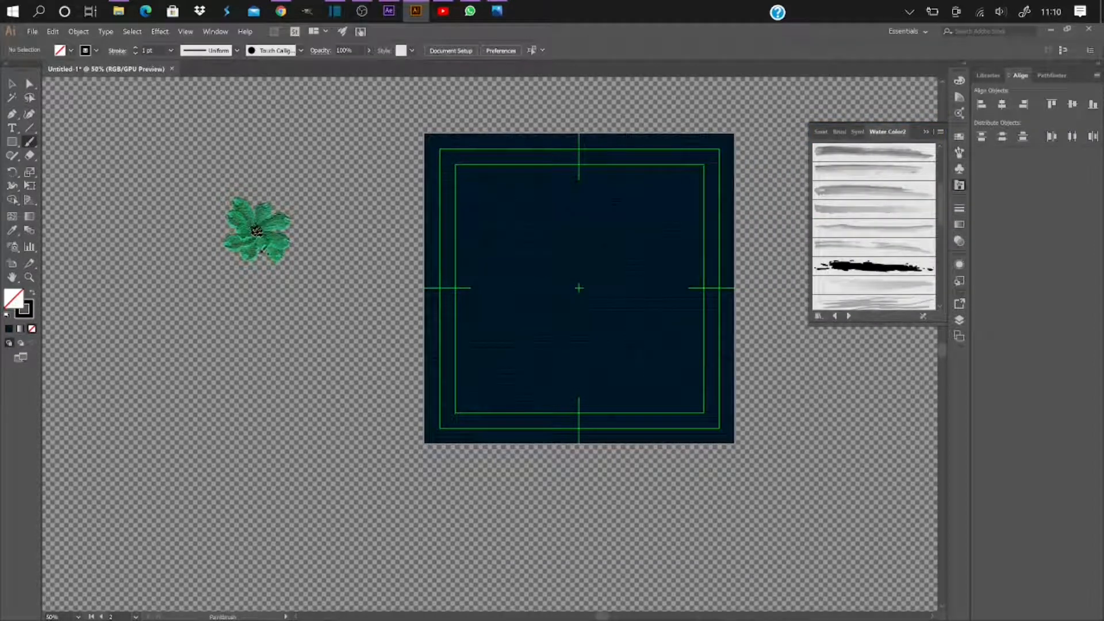
left_click(11, 84)
left_click(290, 255)
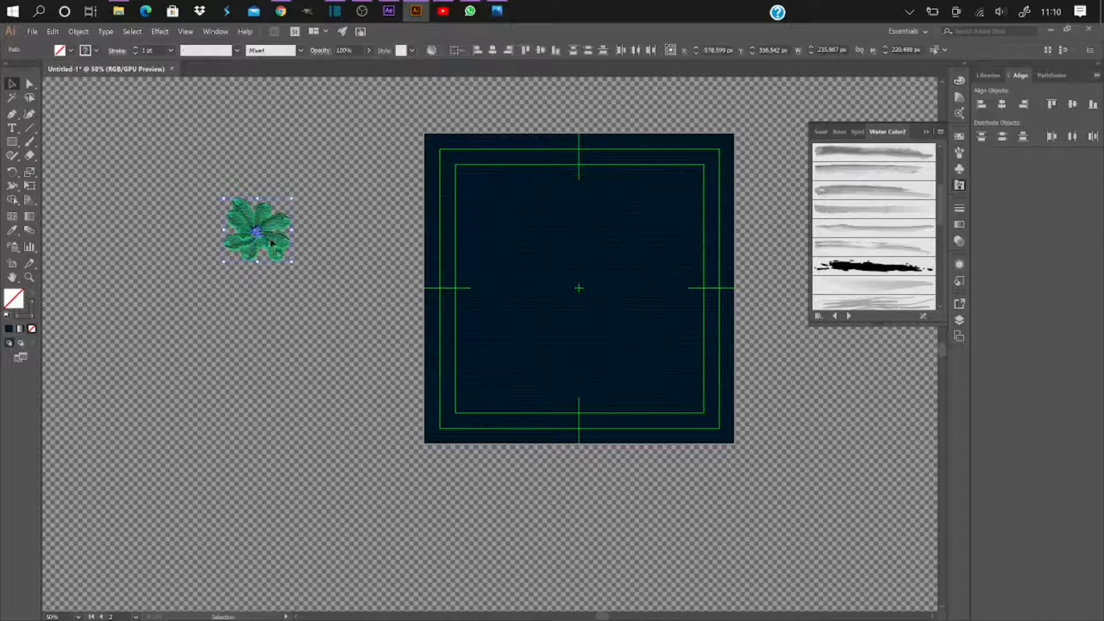
right_click(272, 243)
left_click(184, 225)
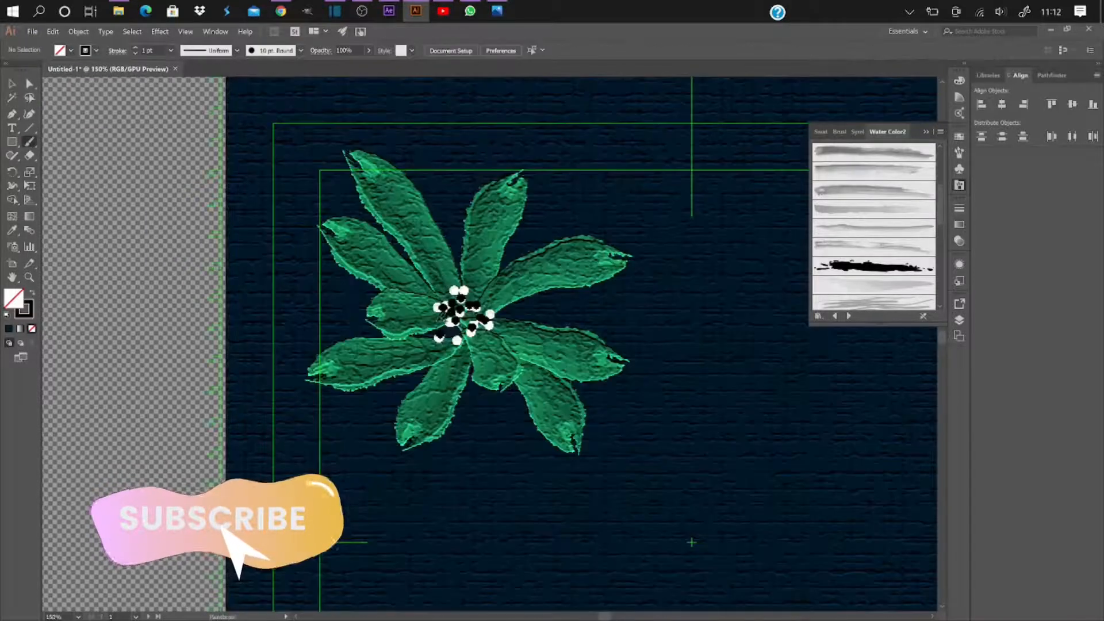
Draw a leaf-shaped path about 221 x 134 px with the Curvature tool, extending from the flower's center beyond its lower-left petals
right_click(268, 155)
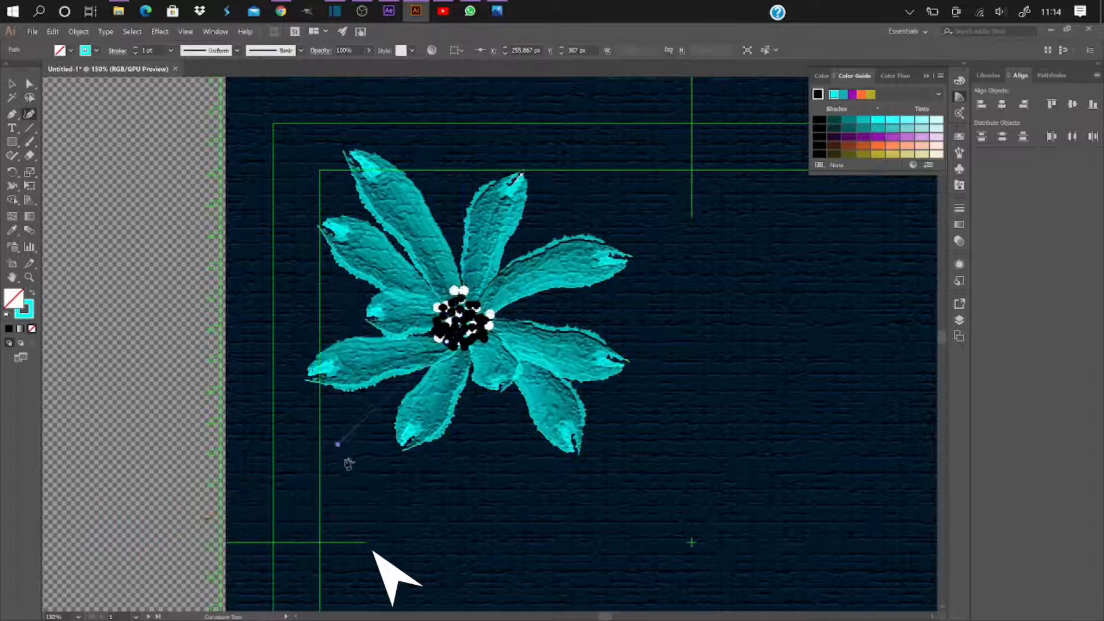
left_click(349, 456)
left_click_drag(341, 448, 337, 445)
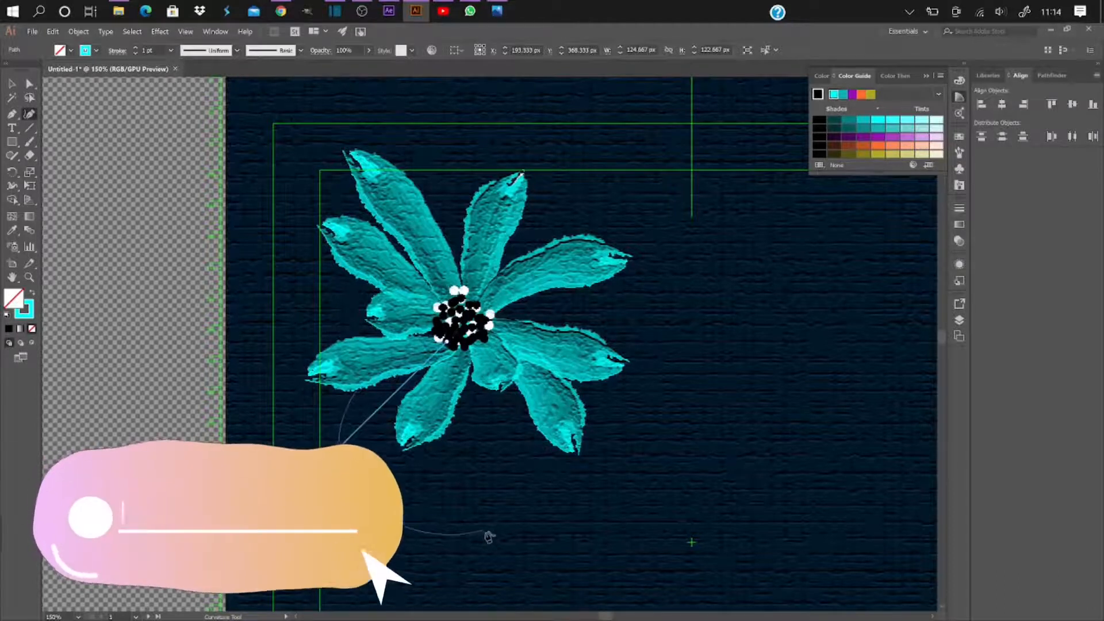
left_click(414, 495)
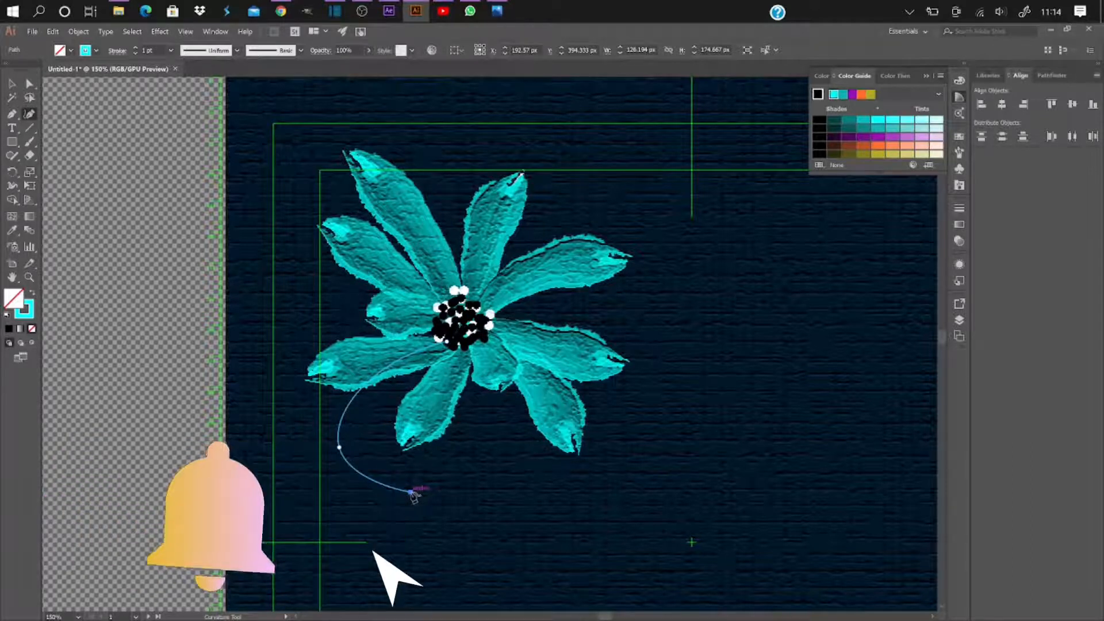
key("ctrl+z")
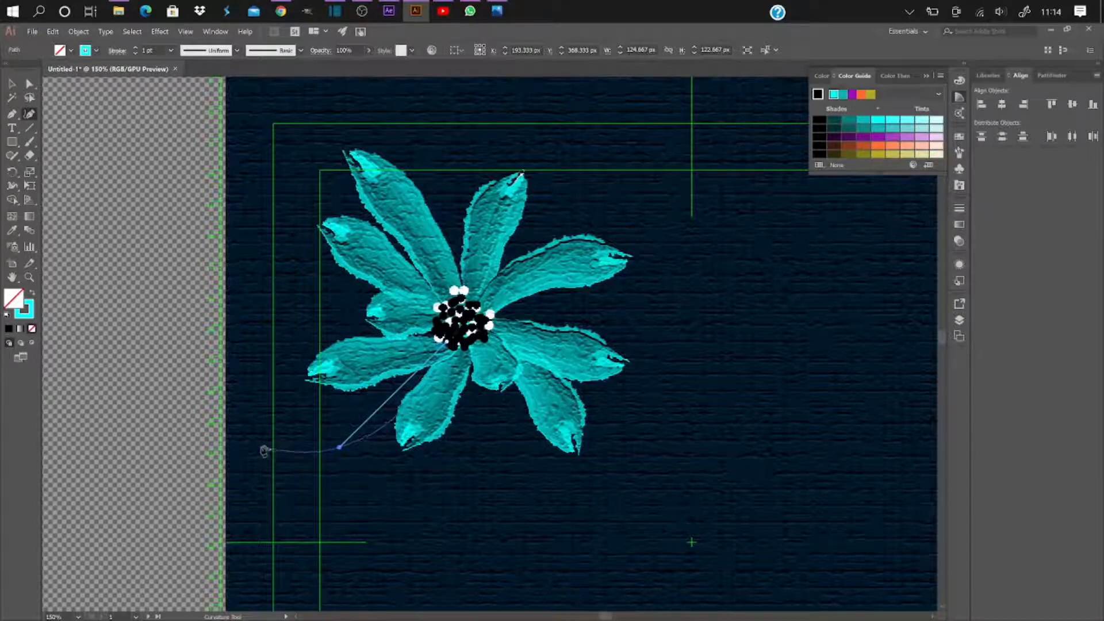
left_click(258, 447)
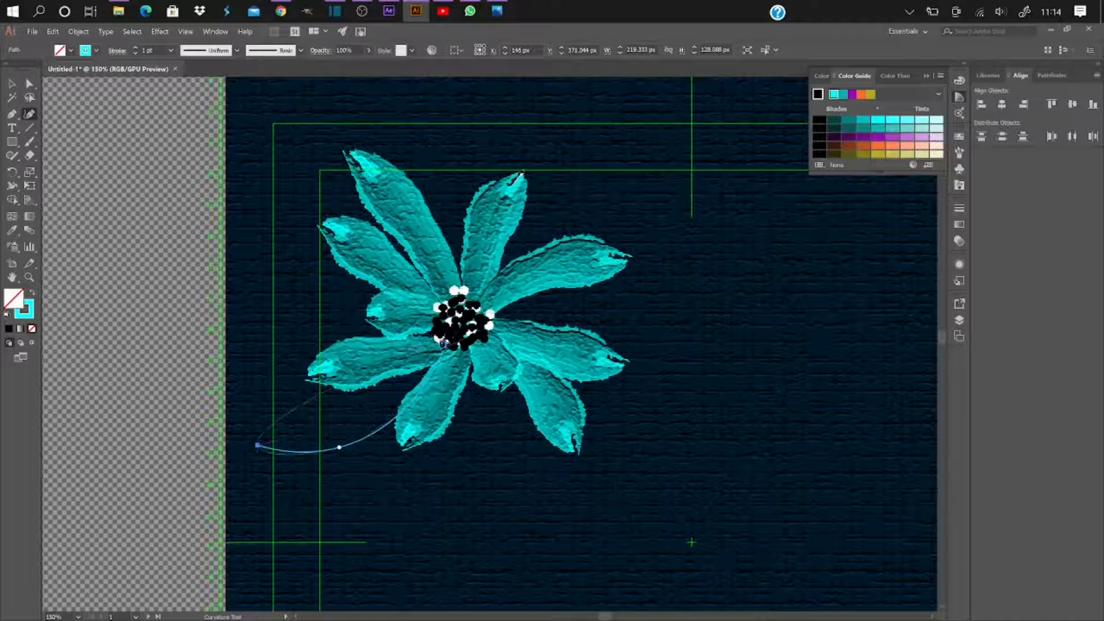
left_click(258, 446)
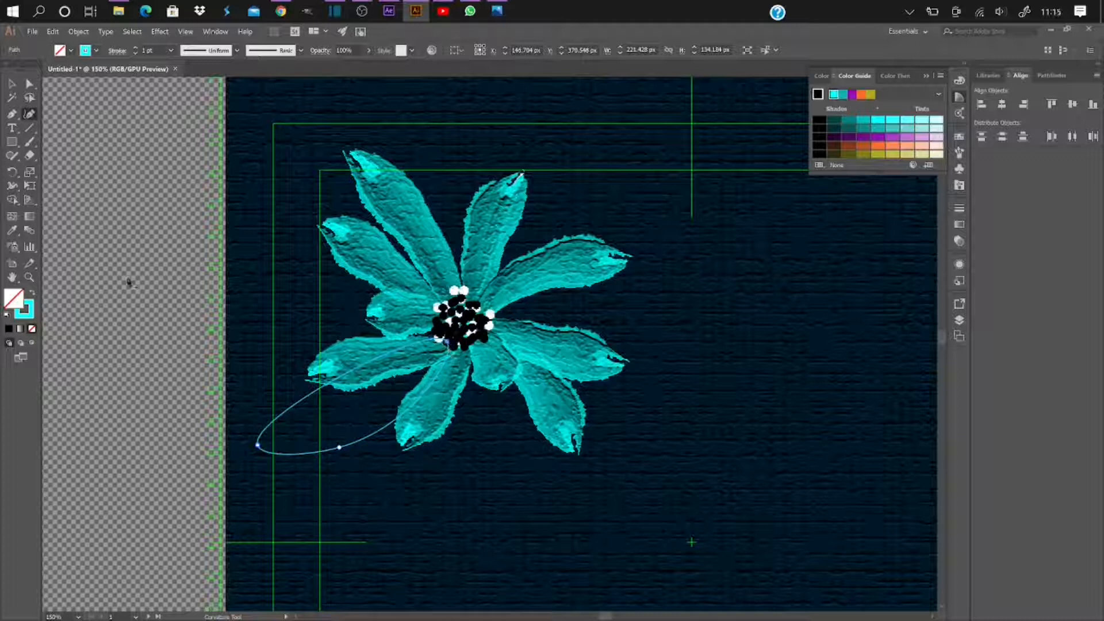
Reshape the leaf path's outer anchor point and its handle with Direct Selection into a pointed tip, and deselect the path
left_click(12, 85)
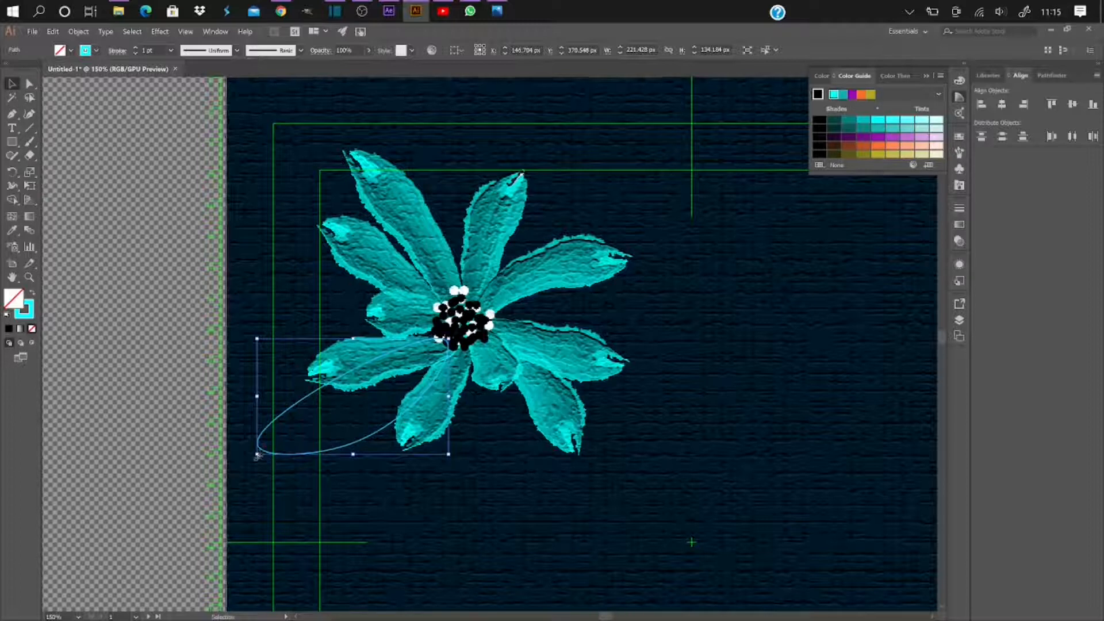
left_click(29, 83)
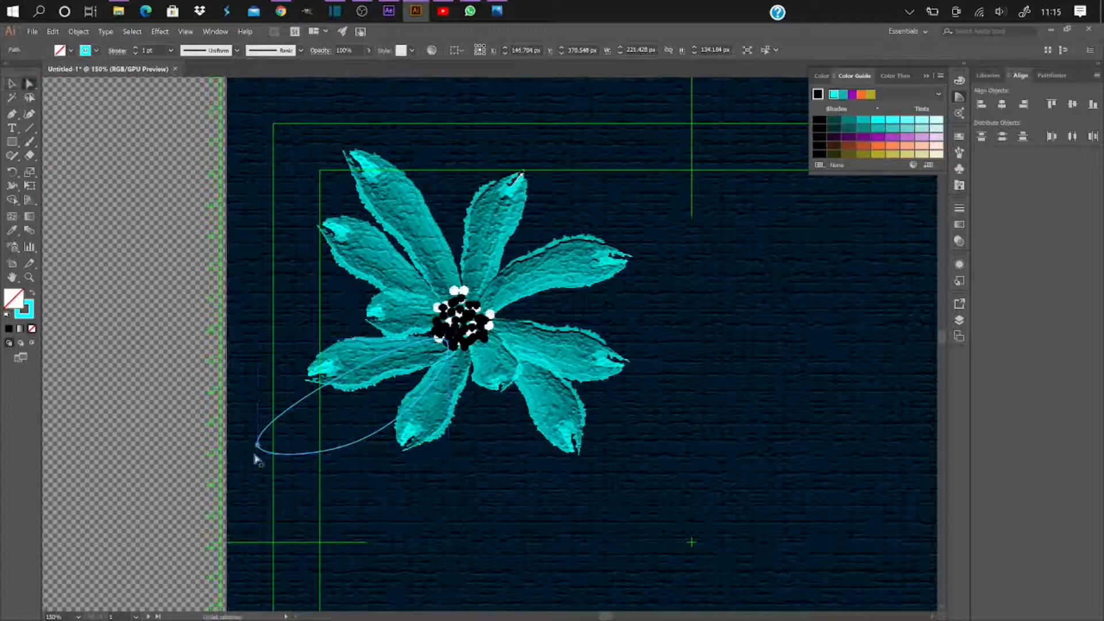
left_click_drag(257, 446, 257, 452)
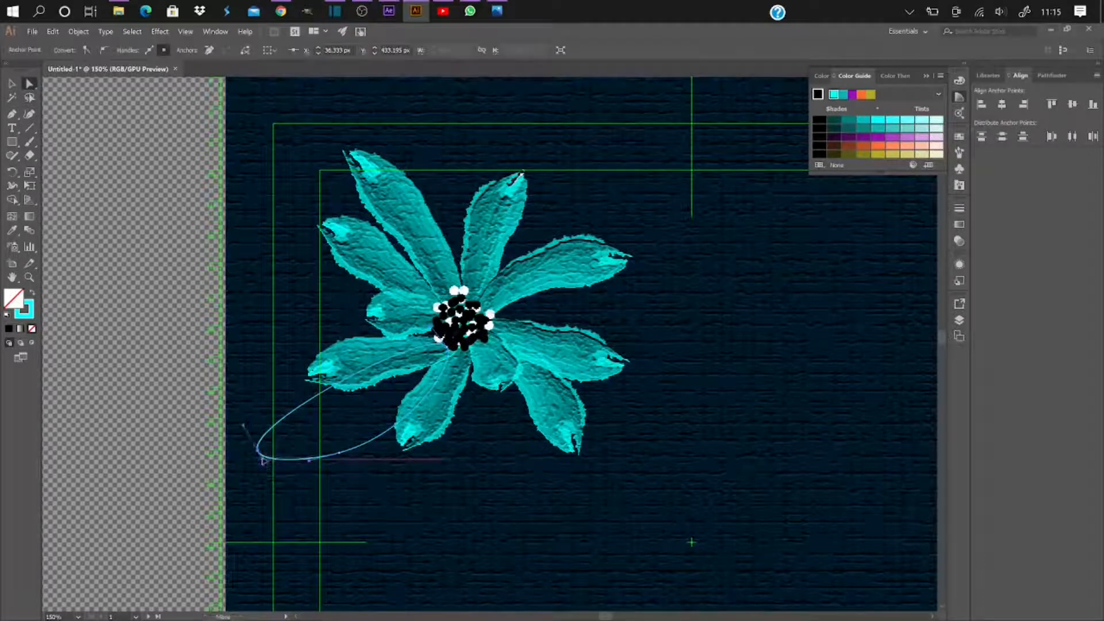
left_click(257, 449)
mouse_move(249, 424)
left_mouse_down()
mouse_move(256, 448)
mouse_move(251, 440)
left_mouse_up()
left_click(128, 312)
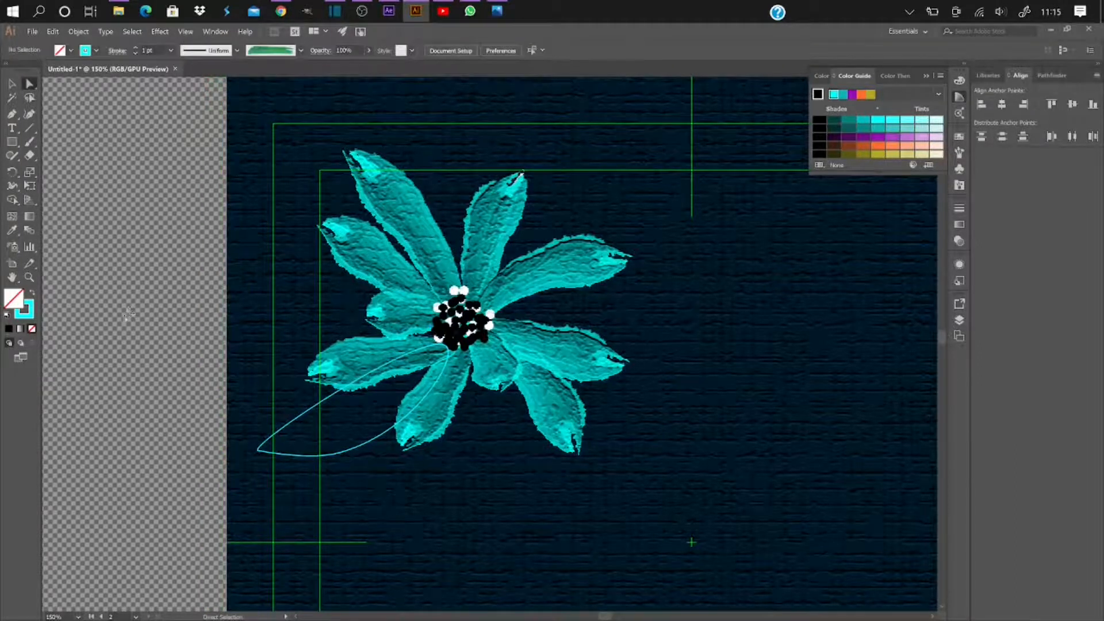
Draw the leaf's midrib with the Line Segment tool, from the flower's center to the leaf's pointed tip
left_click(29, 129)
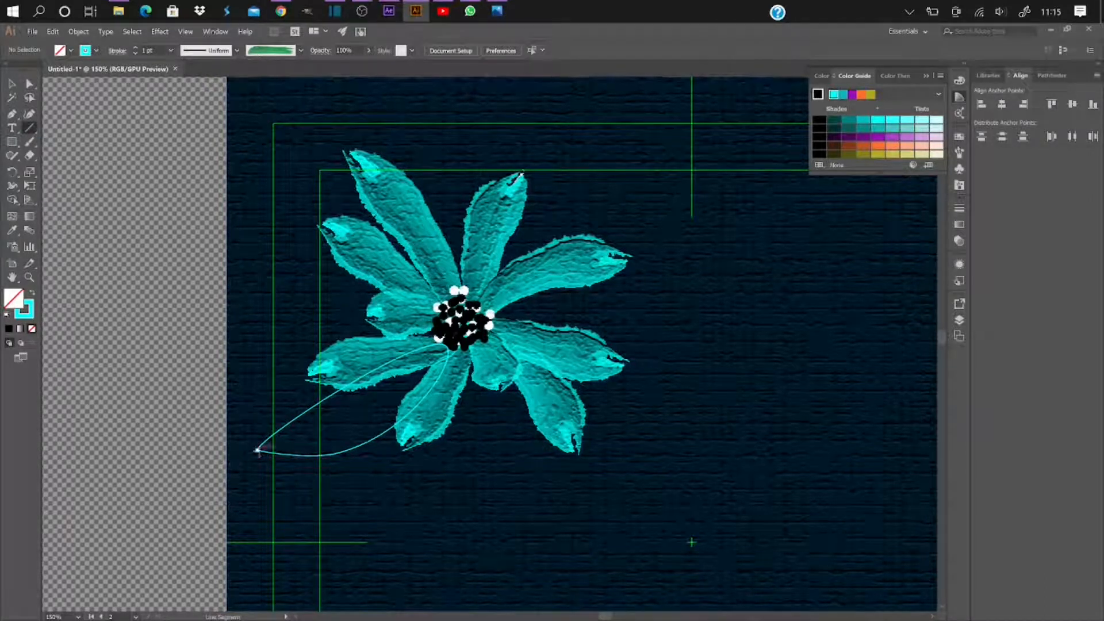
left_click(257, 450)
left_click(579, 358)
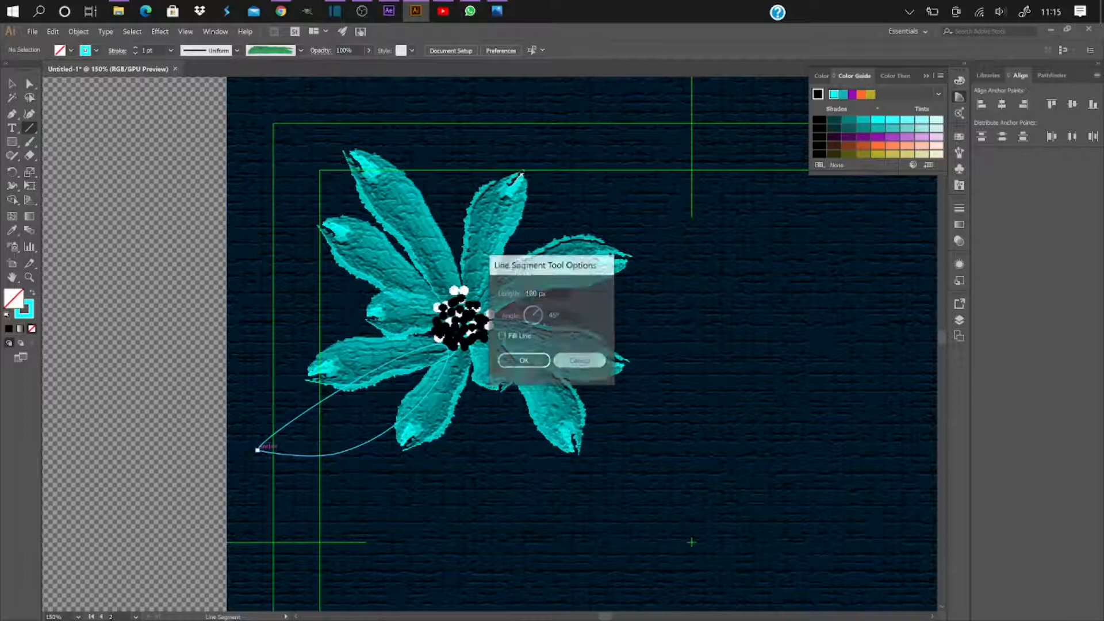
left_click_drag(454, 344, 257, 450)
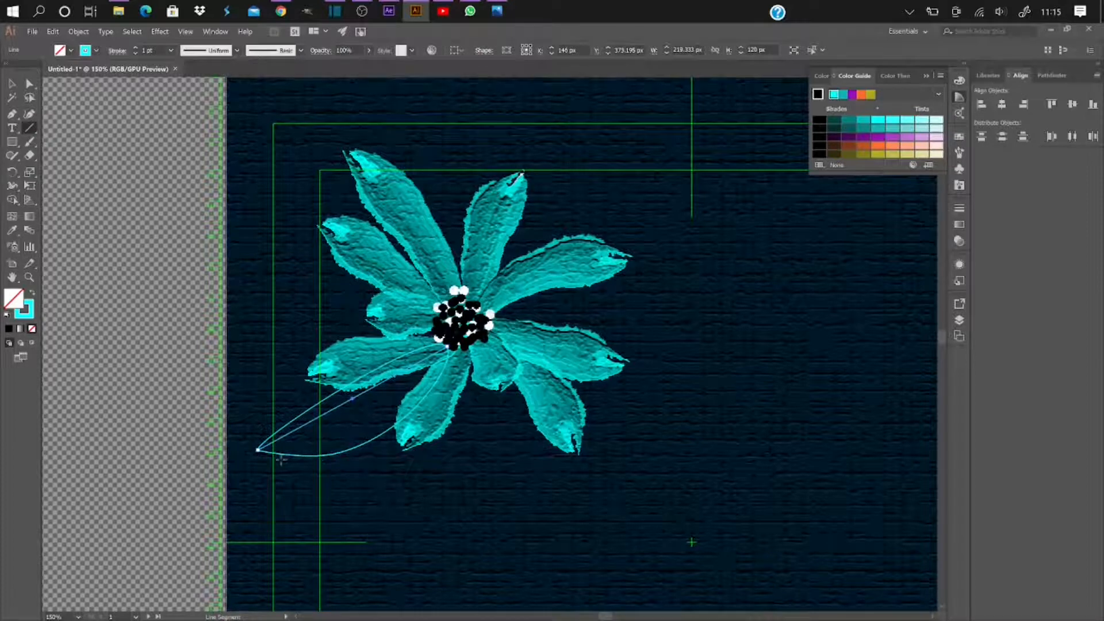
Draw slanted side veins as line segments from the leaf's edges to the midrib on both sides
mouse_move(279, 454)
left_mouse_down()
mouse_move(289, 433)
mouse_move(340, 406)
left_mouse_up()
left_click_drag(347, 450, 365, 391)
left_click_drag(375, 433, 392, 377)
mouse_move(310, 423)
left_mouse_down()
mouse_move(322, 402)
mouse_move(408, 352)
left_mouse_up()
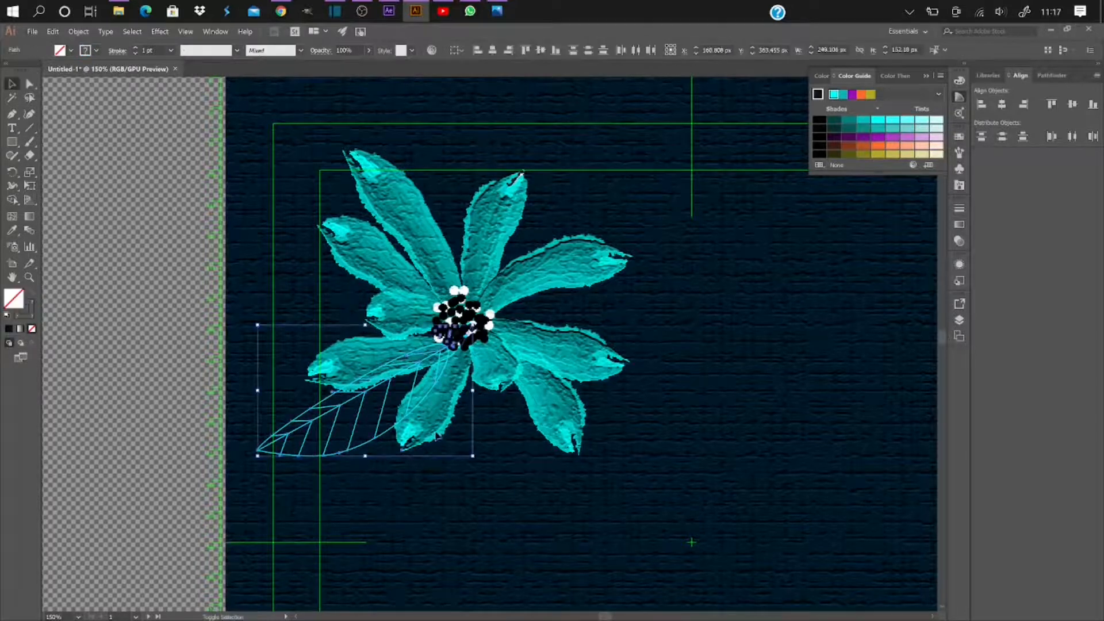
Refine the selection around the leaf's outline and veins, and group it
left_click(438, 451)
left_click_drag(426, 283, 504, 357)
left_click(496, 414)
double_click(362, 402)
right_click(376, 420)
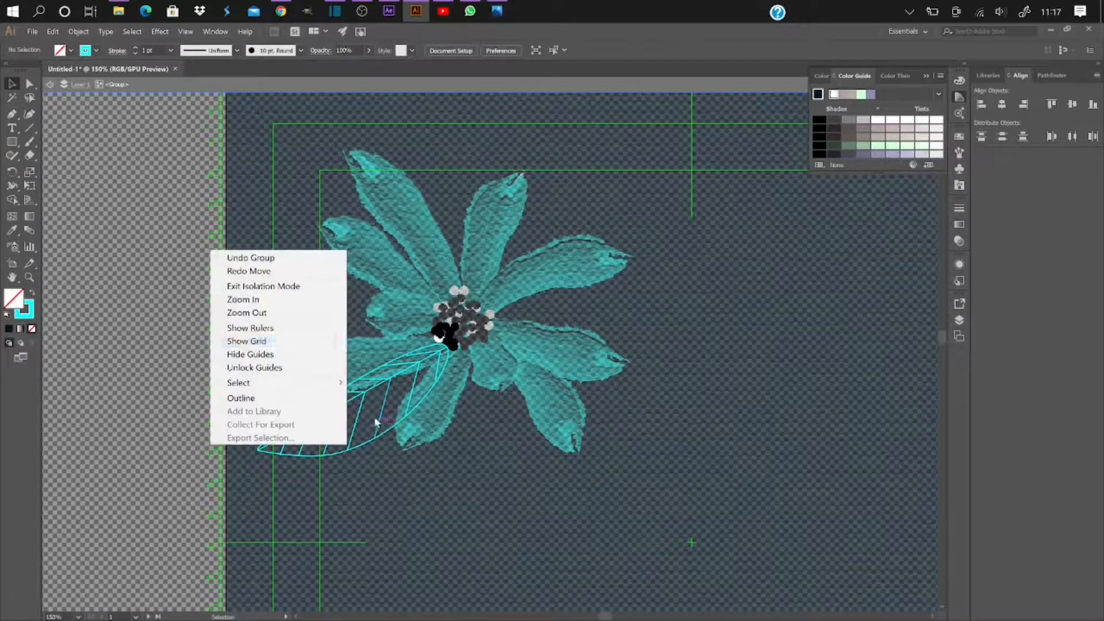
left_click(291, 286)
left_click(388, 384)
double_click(390, 386)
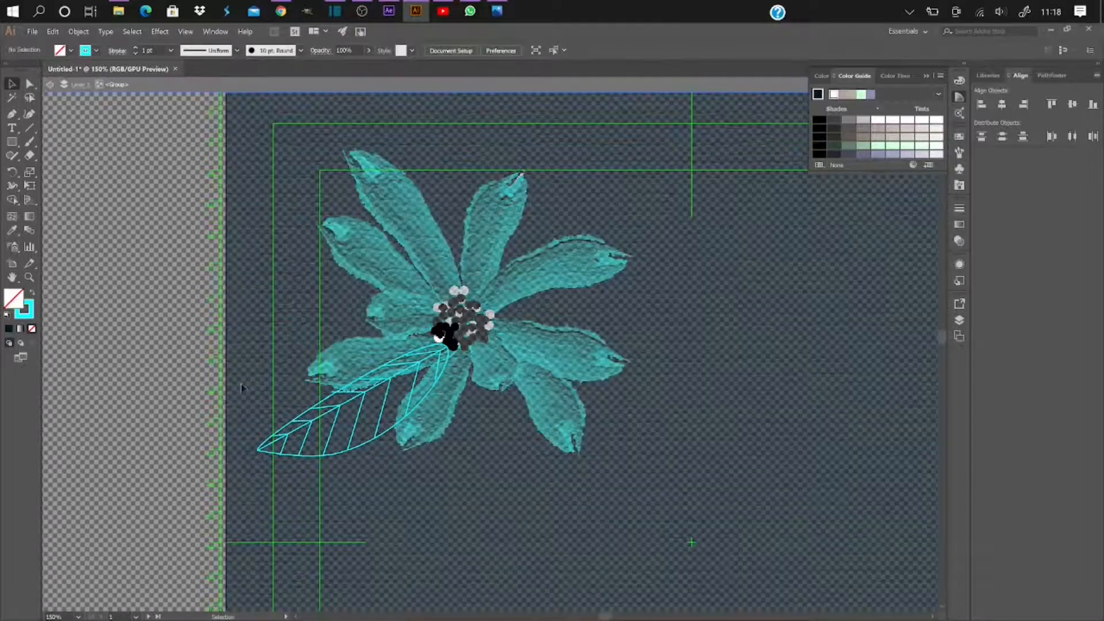
right_click(378, 426)
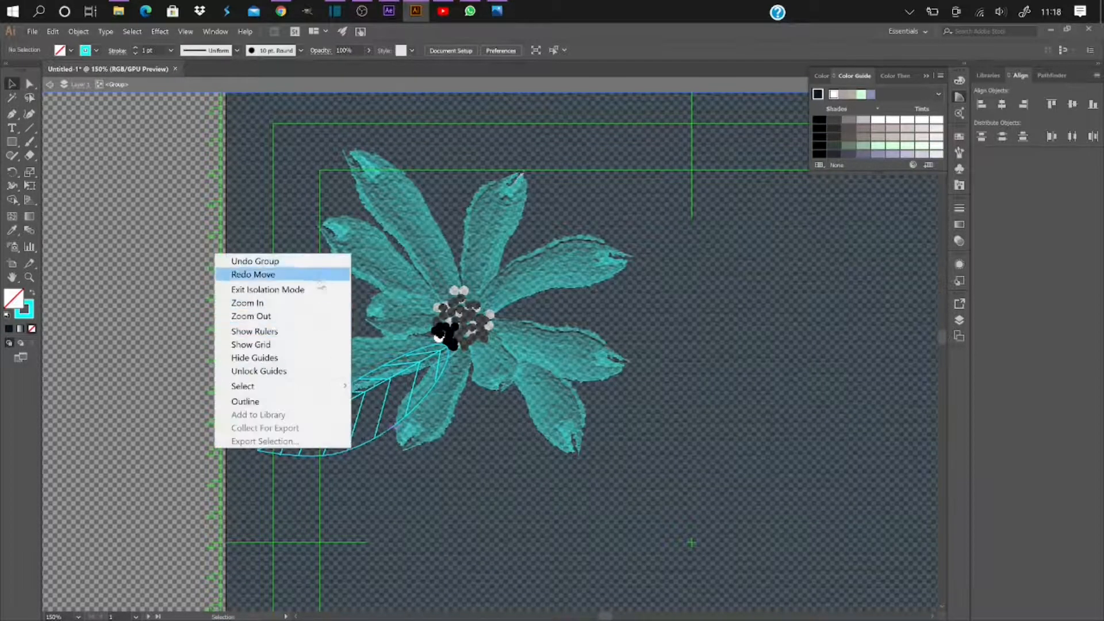
left_click(276, 290)
Move the leaf off the artboard onto the empty canvas beside it, and return the attached black dots to the flower's center
left_click_drag(400, 395, 141, 393)
left_click(176, 332)
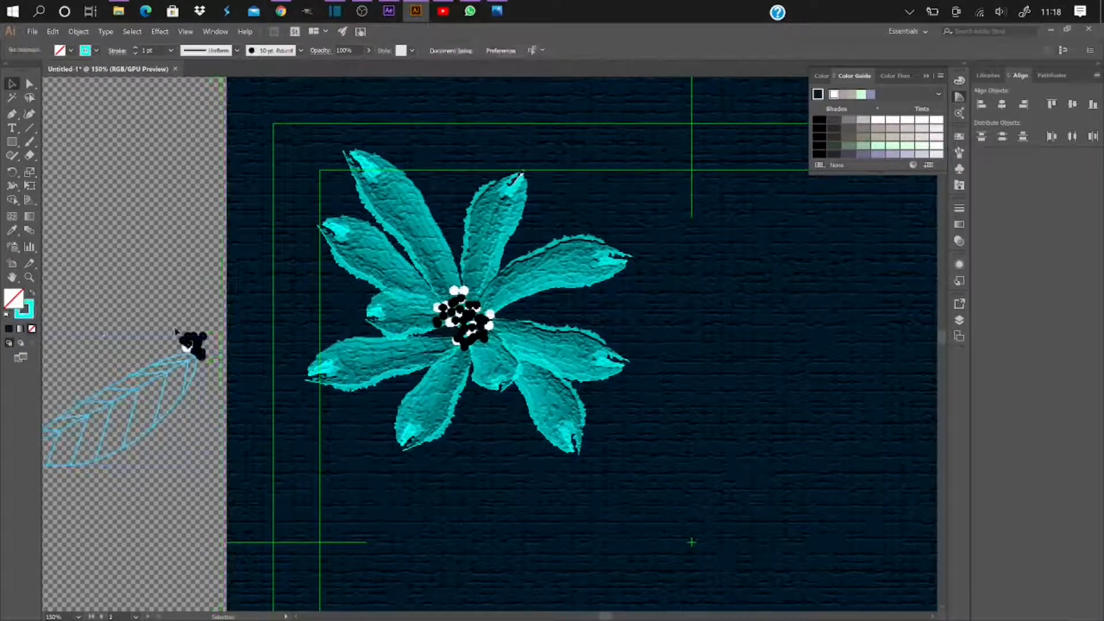
right_click(116, 404)
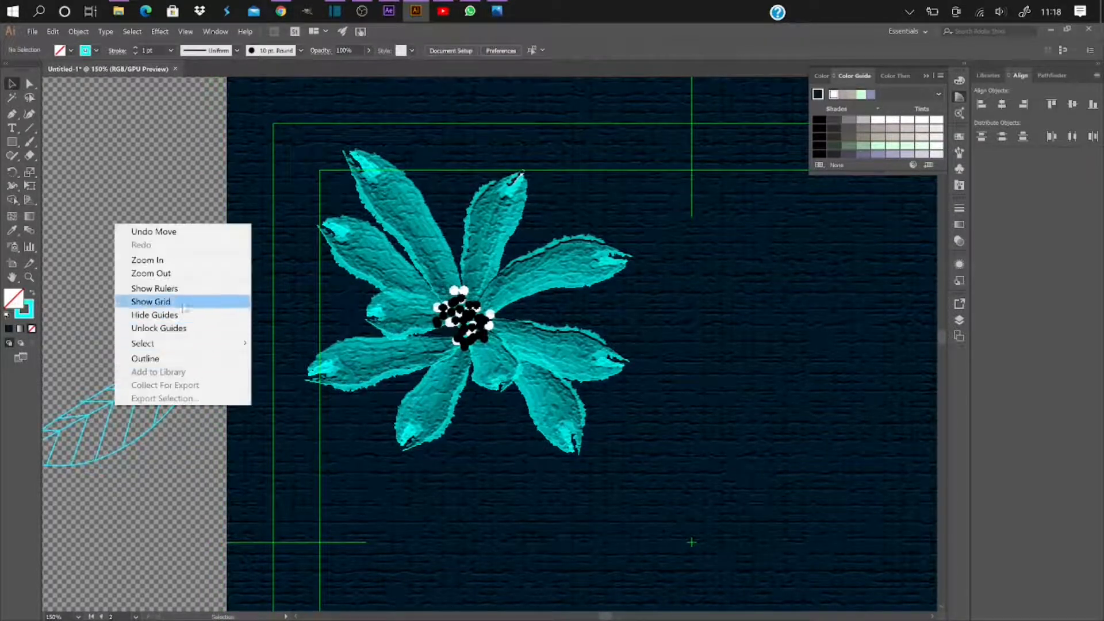
left_click(123, 421)
left_click_drag(194, 341, 450, 343)
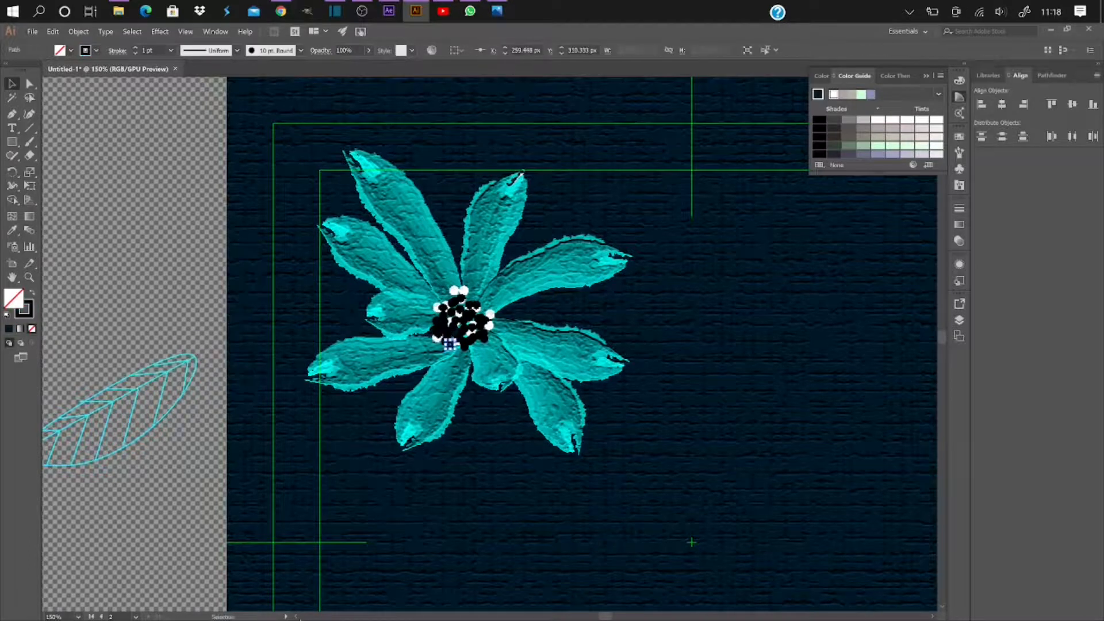
Select the leaf's outline, midrib and all its veins, and group them into one object
scroll(402, 402, "left", 5)
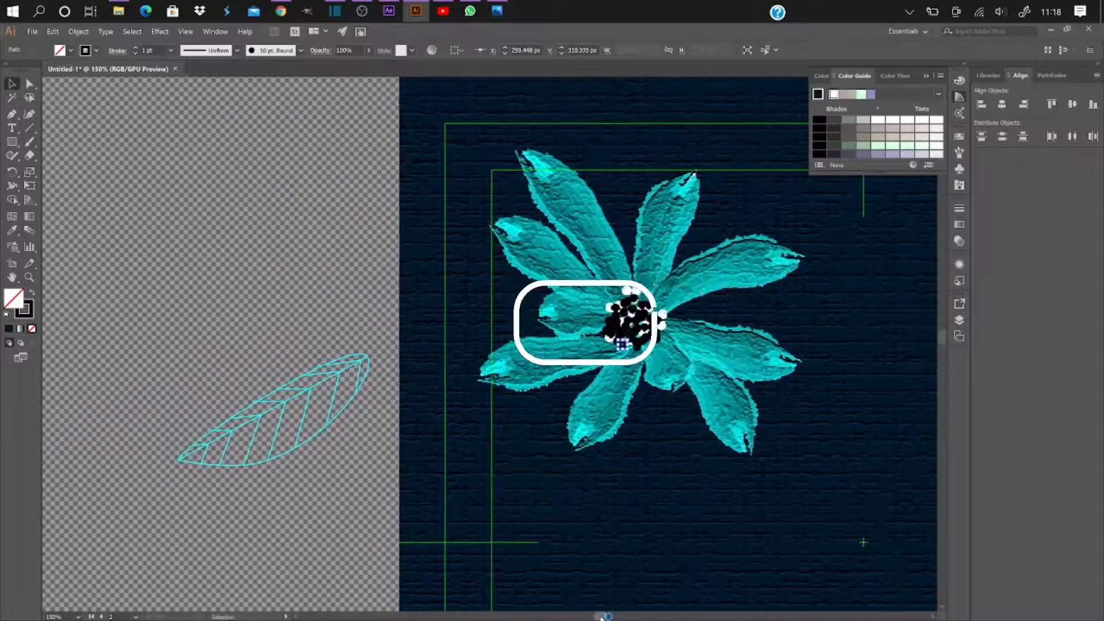
left_click_drag(212, 345, 295, 478)
right_click(295, 477)
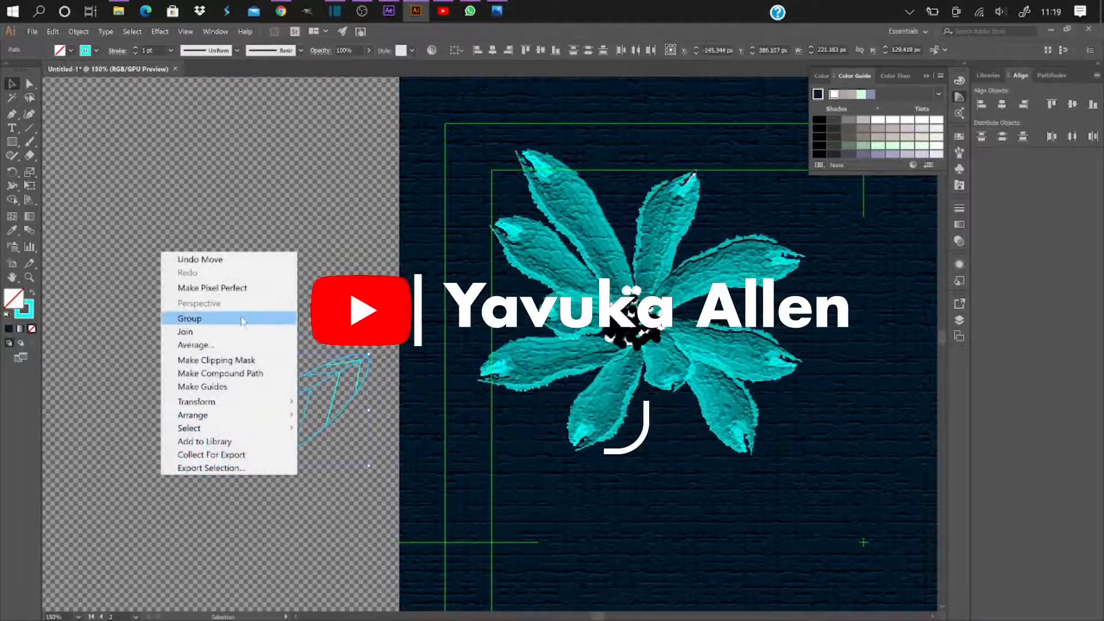
left_click(270, 315)
left_click(333, 389)
left_click(331, 383)
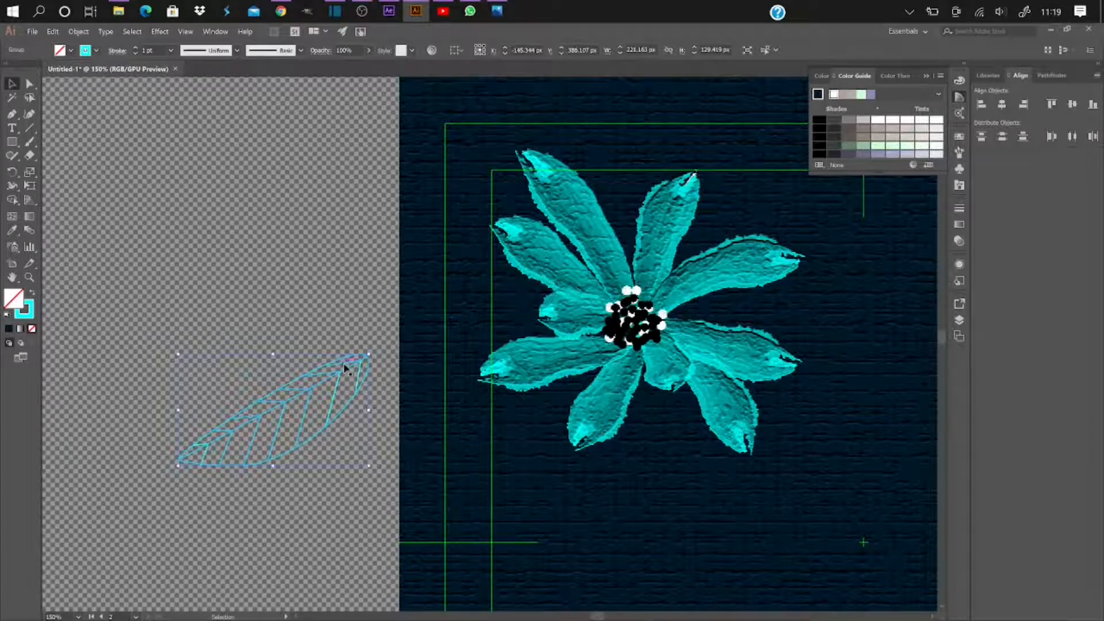
left_click(239, 436)
left_click(201, 463, "shift")
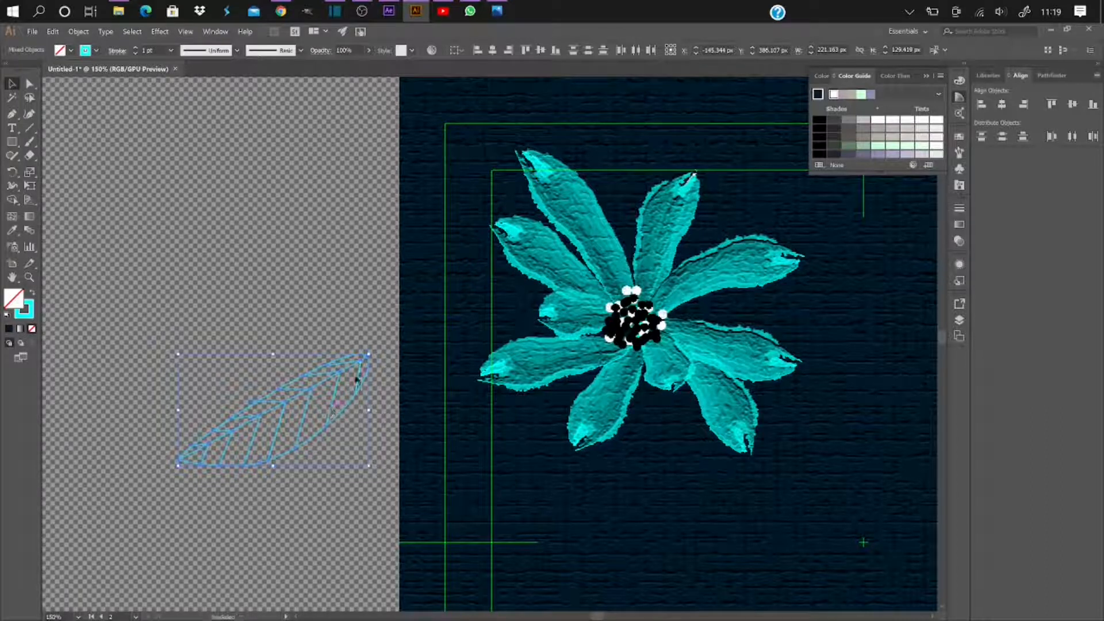
right_click(323, 385)
left_click(271, 297)
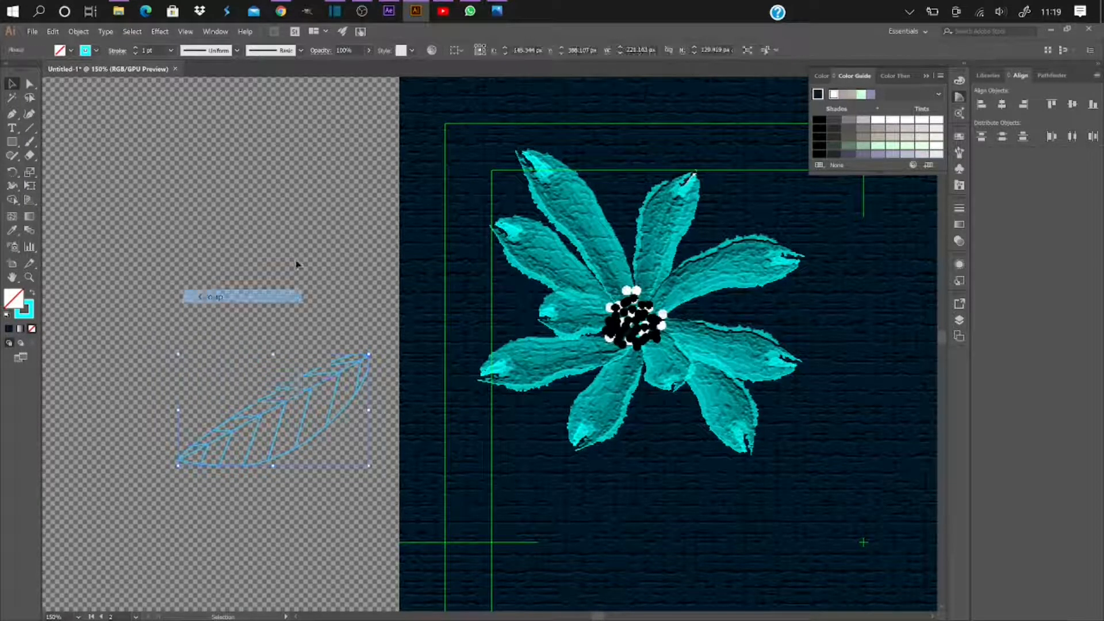
Load the user-defined Gold light swatch library and give the leaf a gold gradient stroke of 3 pt
left_click(97, 51)
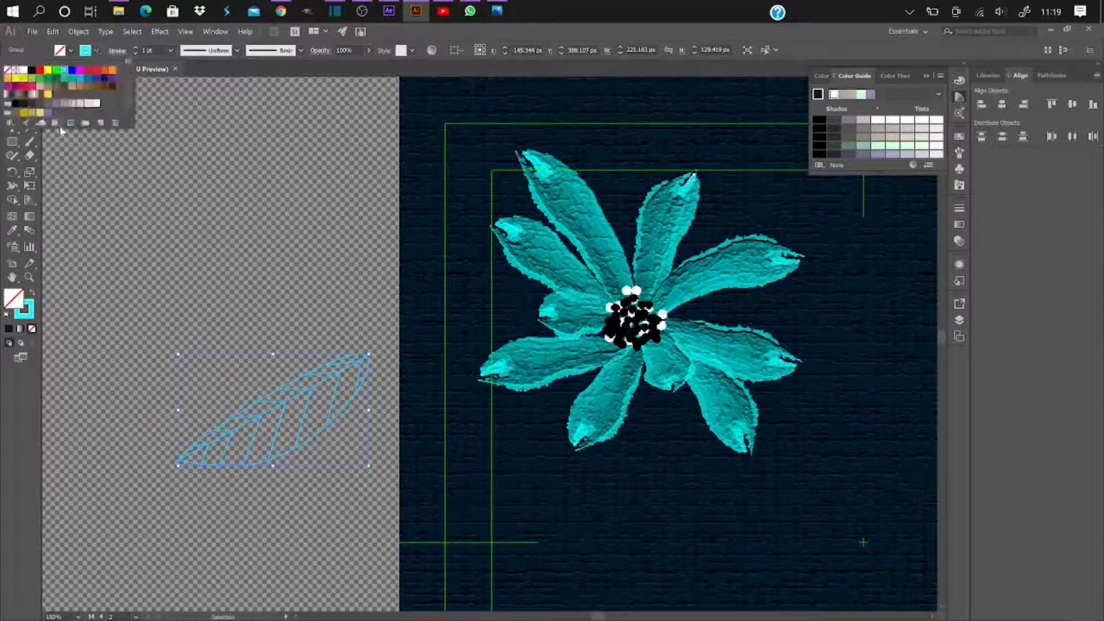
left_click(9, 123)
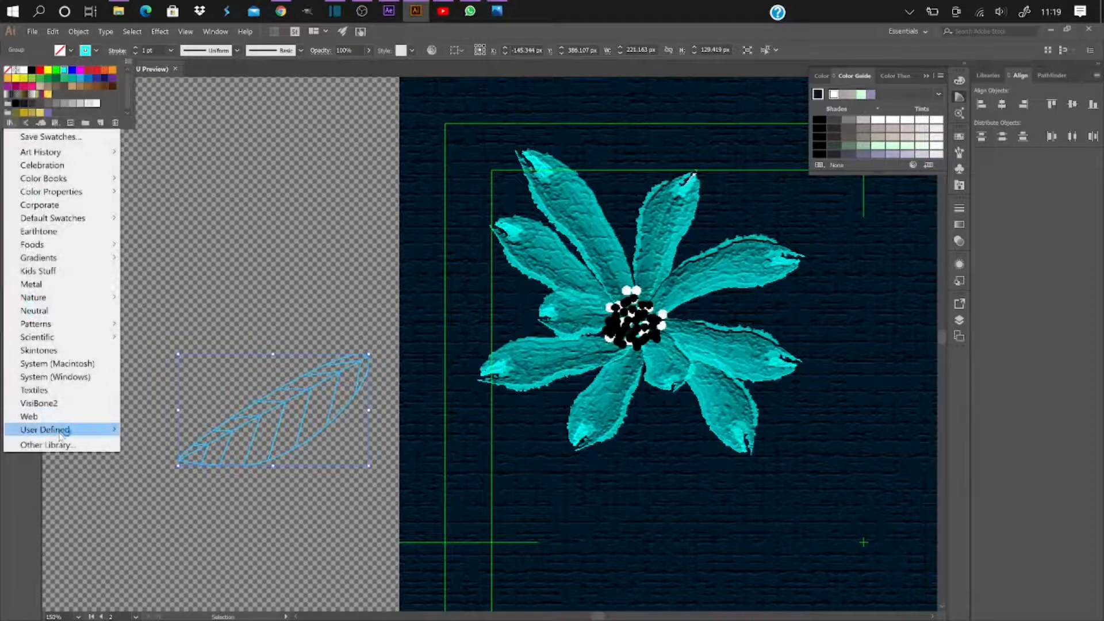
mouse_move(61, 435)
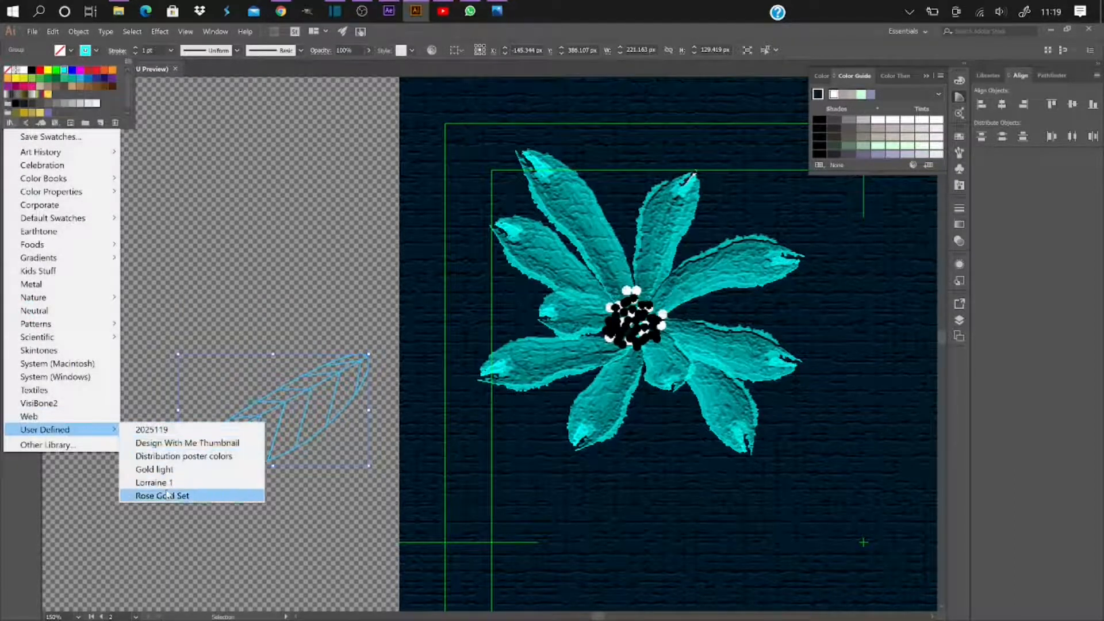
left_click(218, 471)
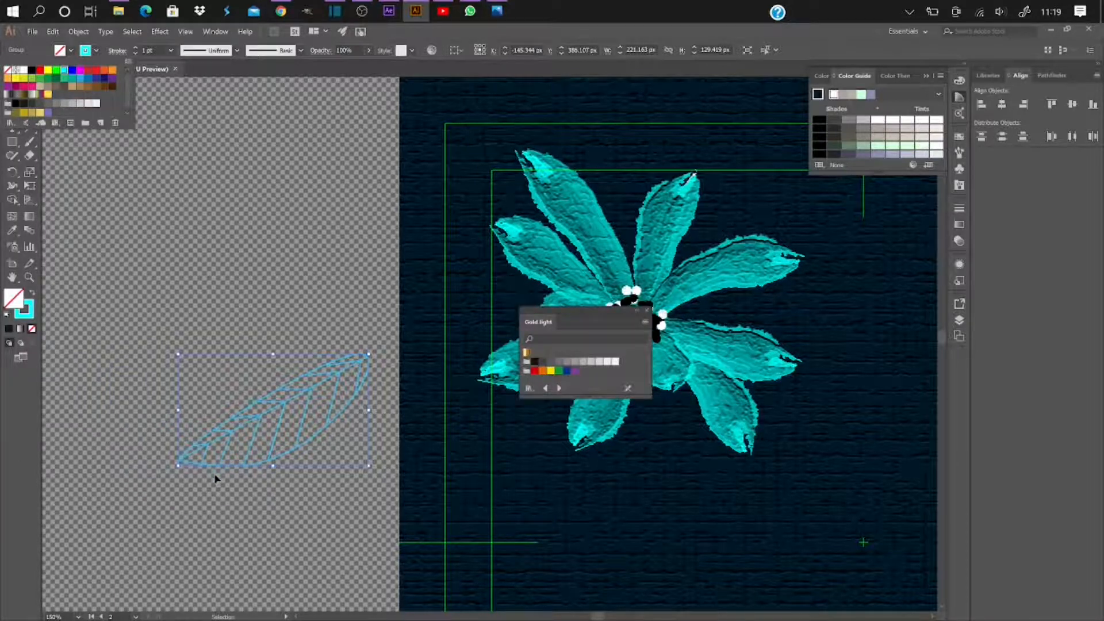
left_click(26, 112)
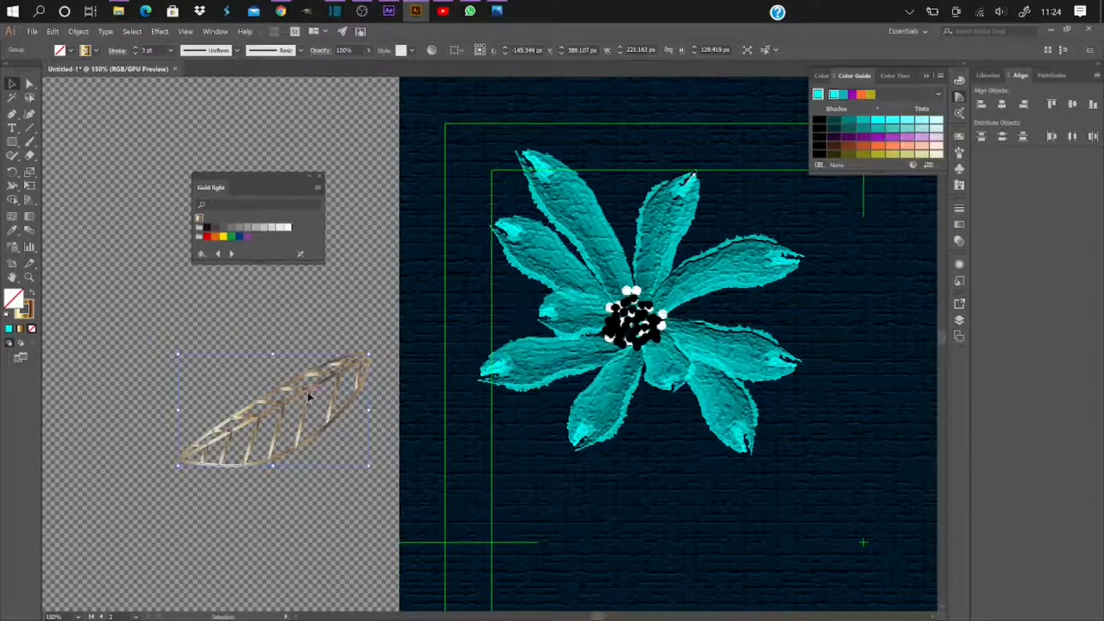
Move the gold leaf back onto the flower's lower-left petals and send it backward one level
left_click_drag(309, 397, 573, 381)
right_click(572, 380)
mouse_move(386, 338)
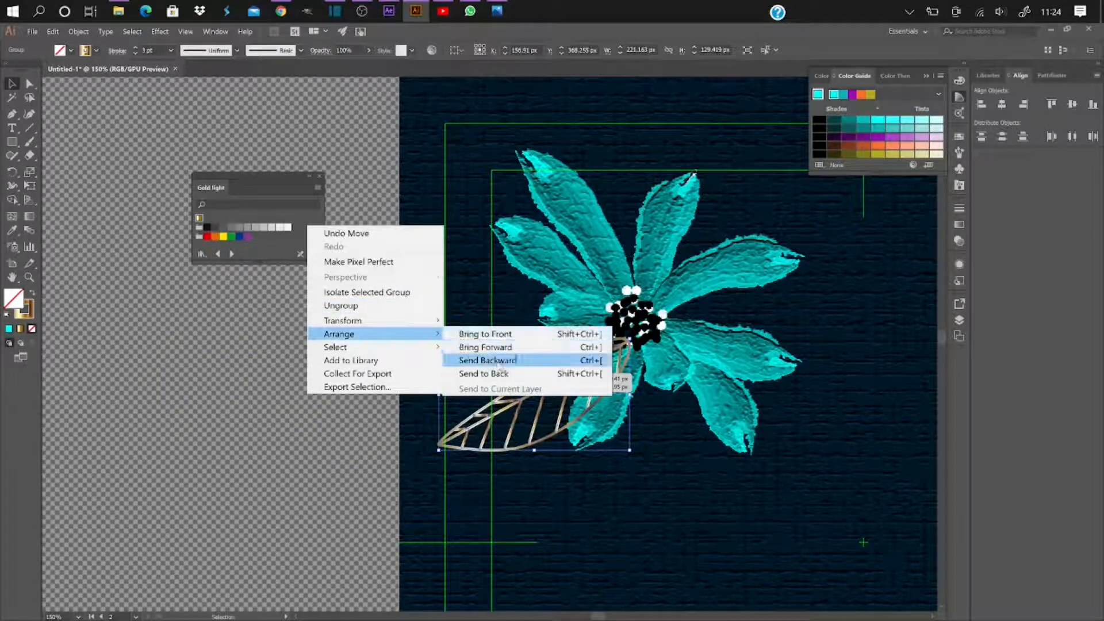
left_click(496, 361)
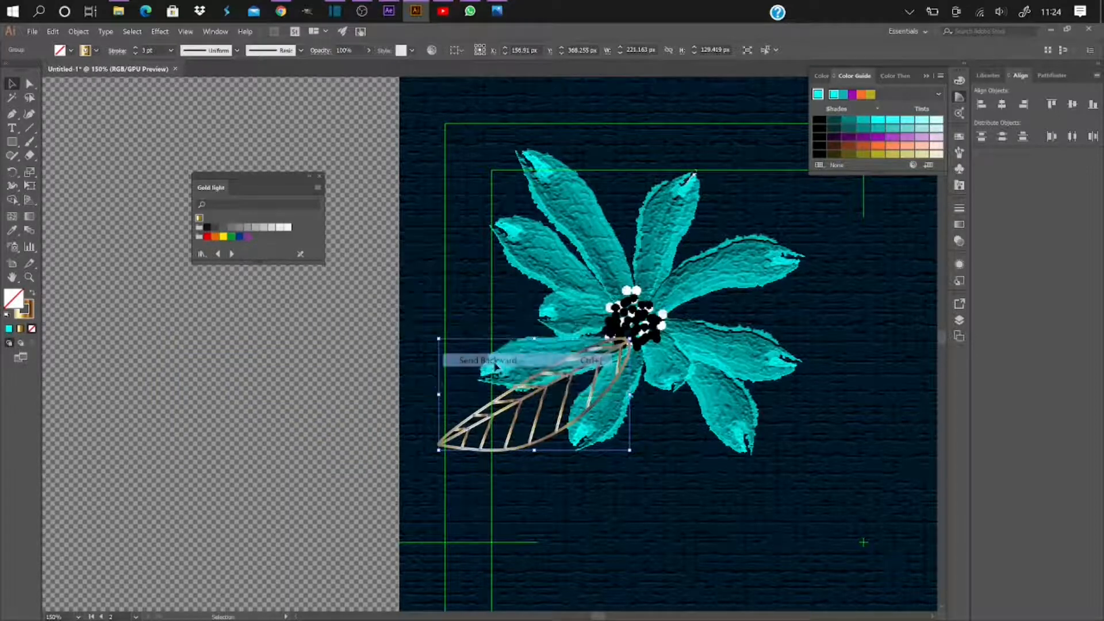
Try the leaf at the very back of the stacking order and bring it to the front again
right_click(576, 380)
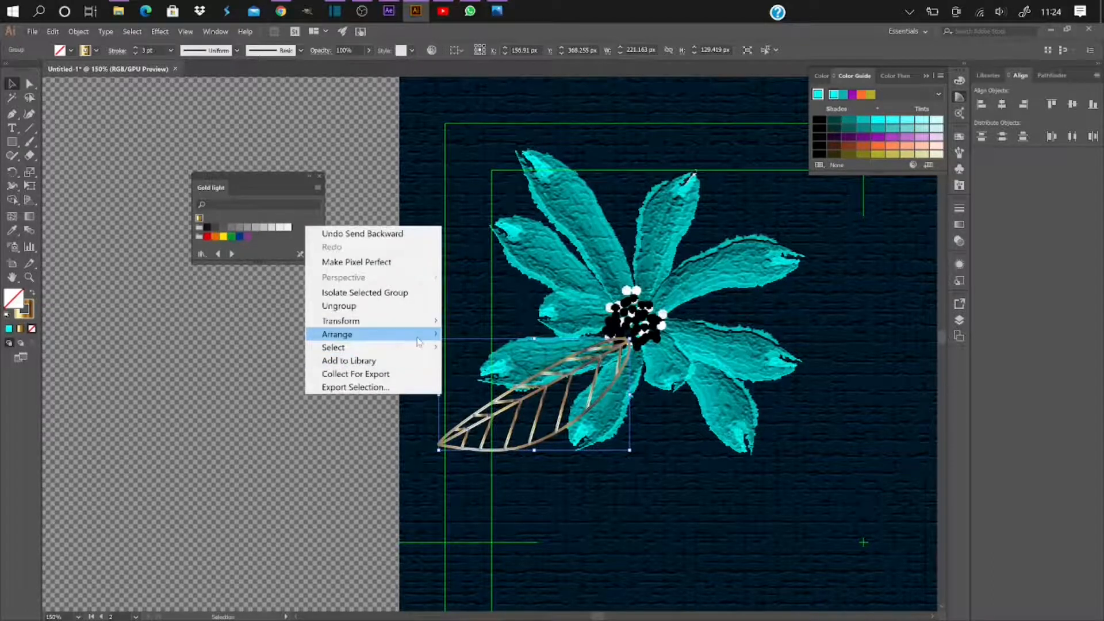
mouse_move(418, 342)
left_click(472, 378)
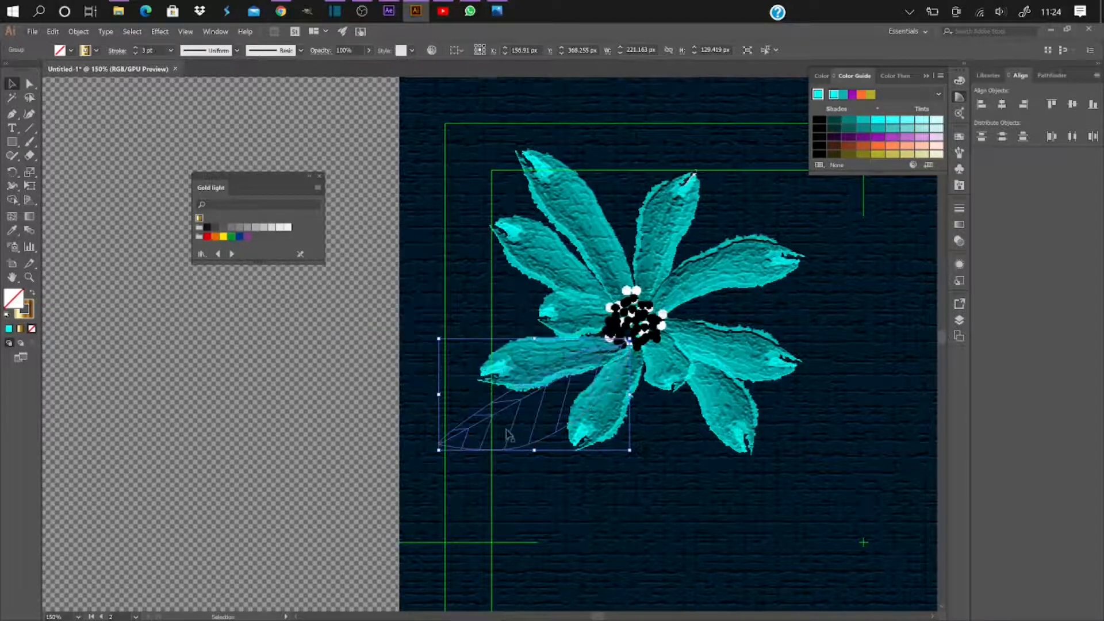
right_click(517, 401)
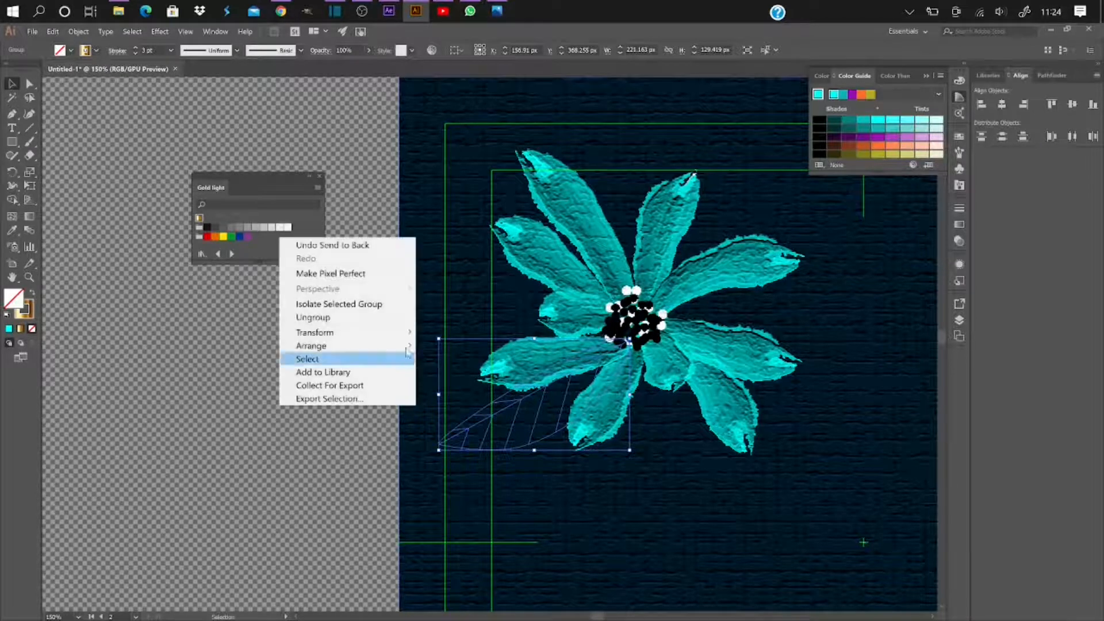
mouse_move(402, 346)
left_click(447, 347)
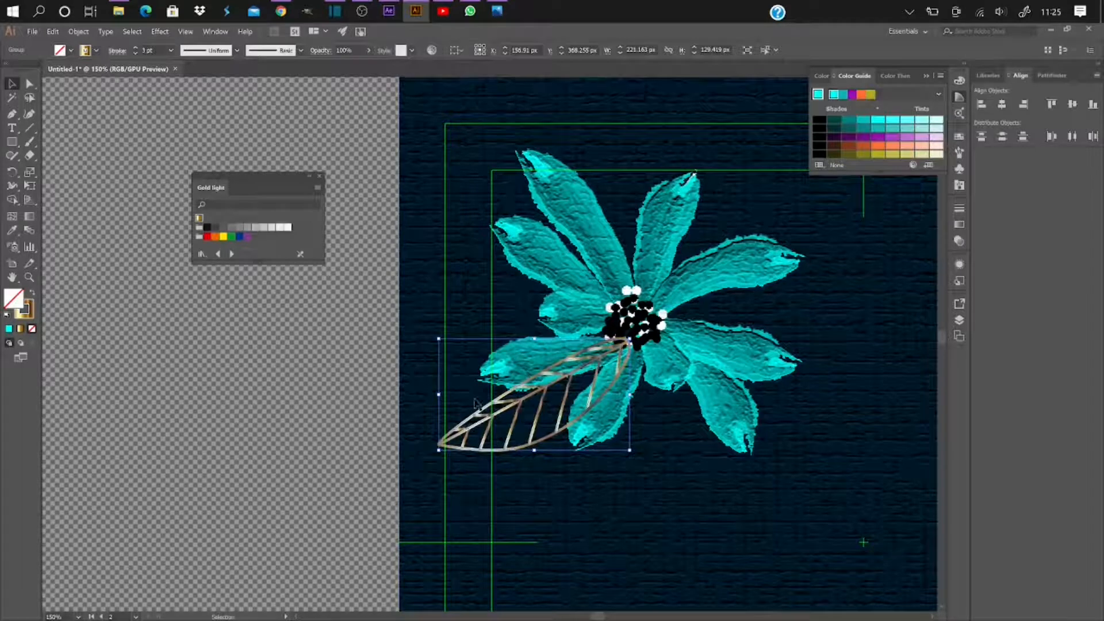
Place the gold leaf behind the petals but one level above the background, and set its stroke to 2 pt
right_click(524, 415)
mouse_move(401, 338)
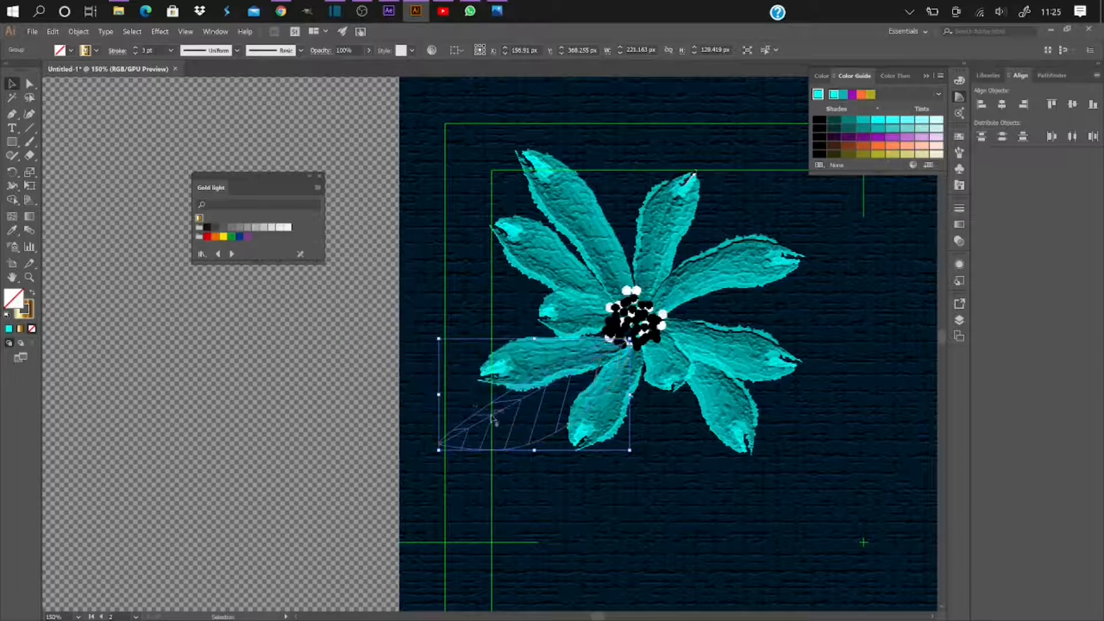
right_click(470, 397)
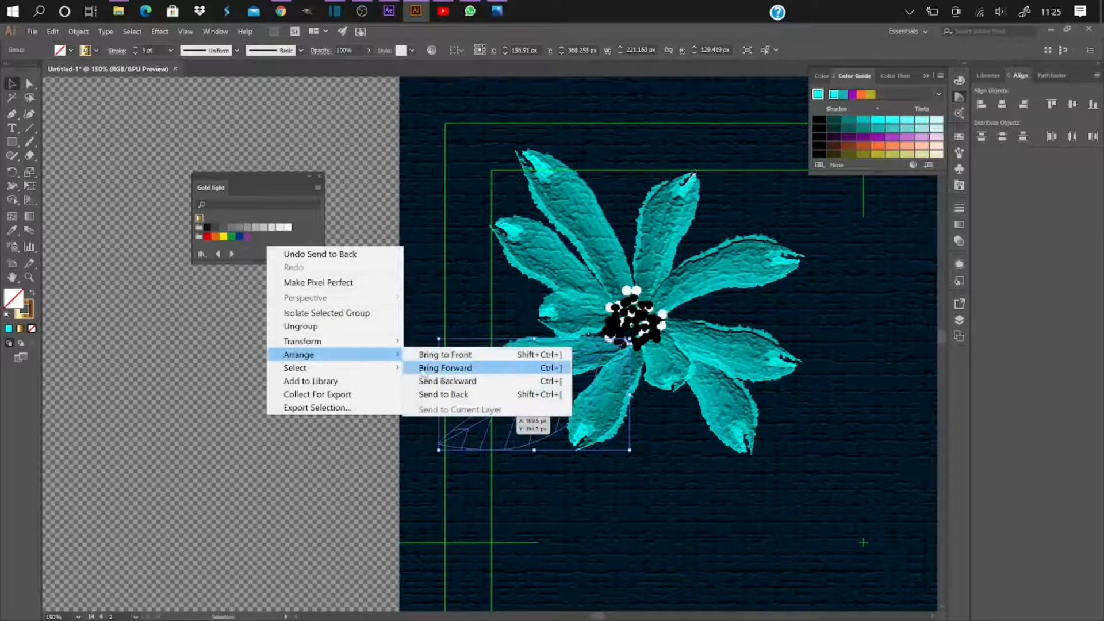
left_click(443, 367)
left_click(330, 402)
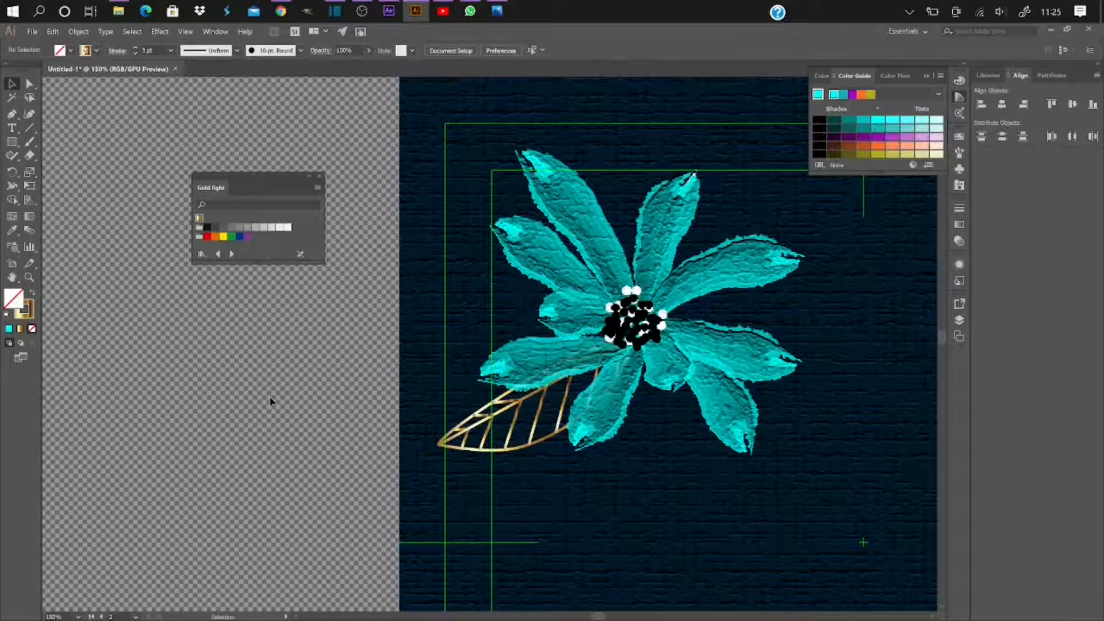
left_click(523, 401)
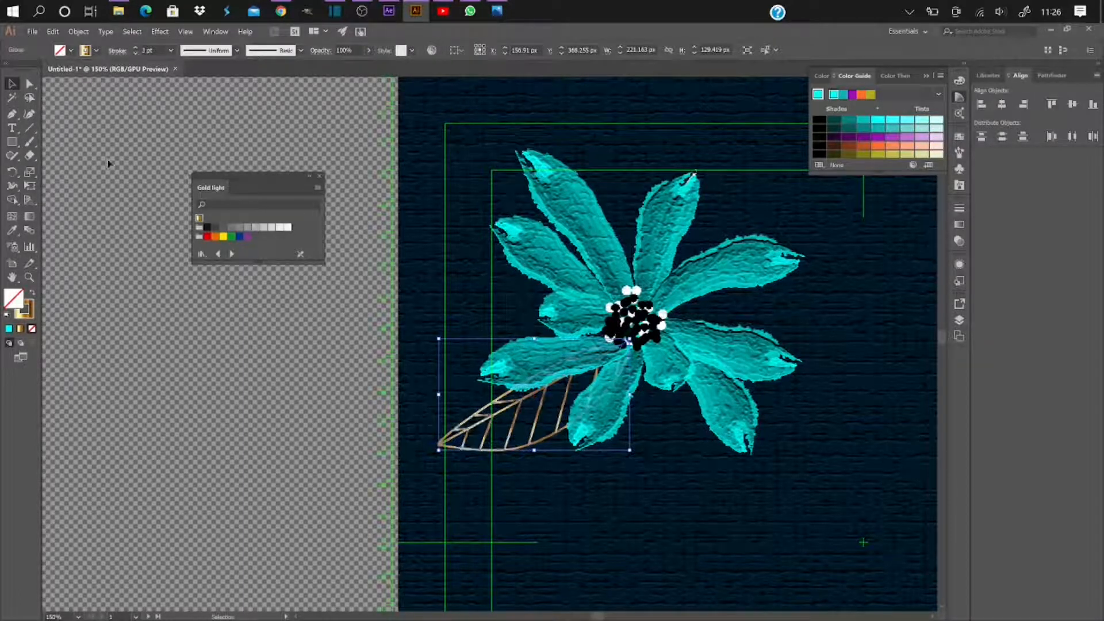
left_click(104, 191)
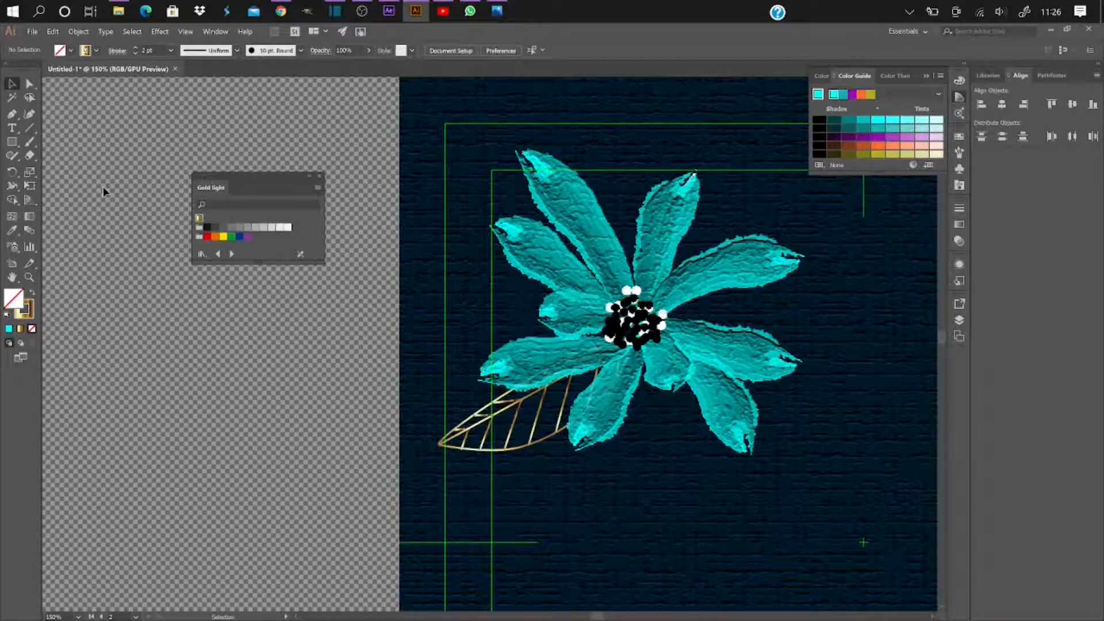
Delete the small and surplus petals of the flower, keeping five around the center
left_click(678, 347)
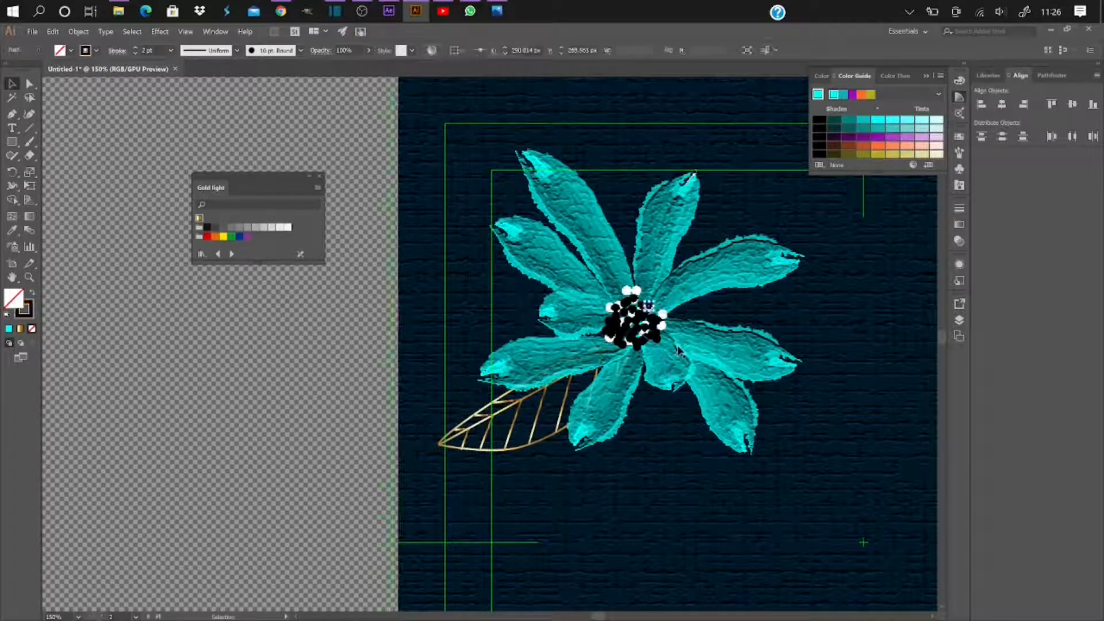
left_click(661, 363)
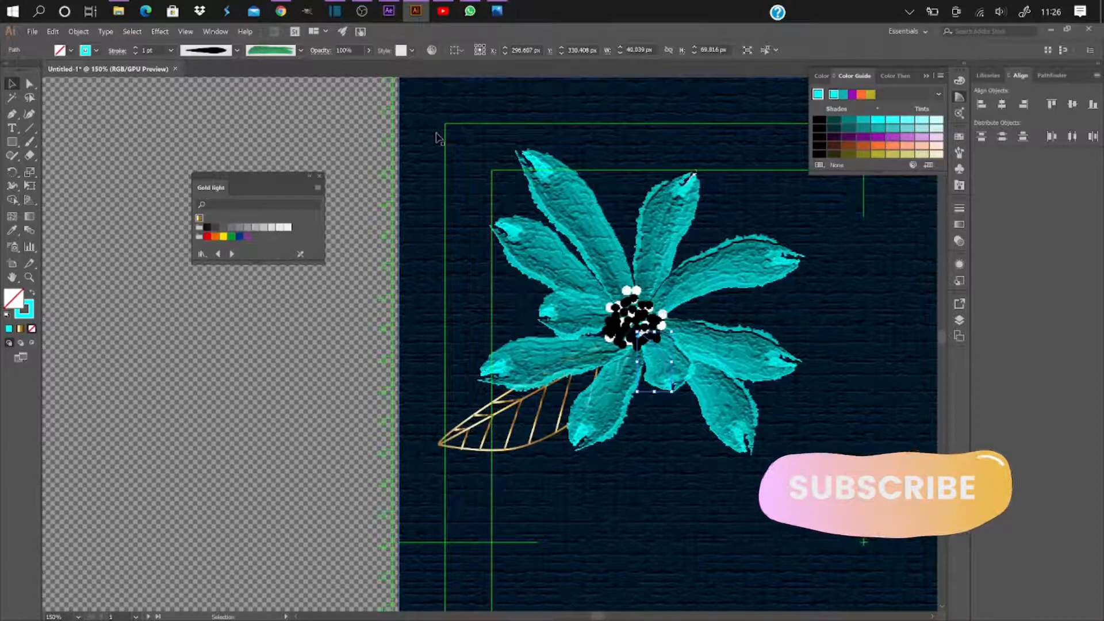
key("Delete")
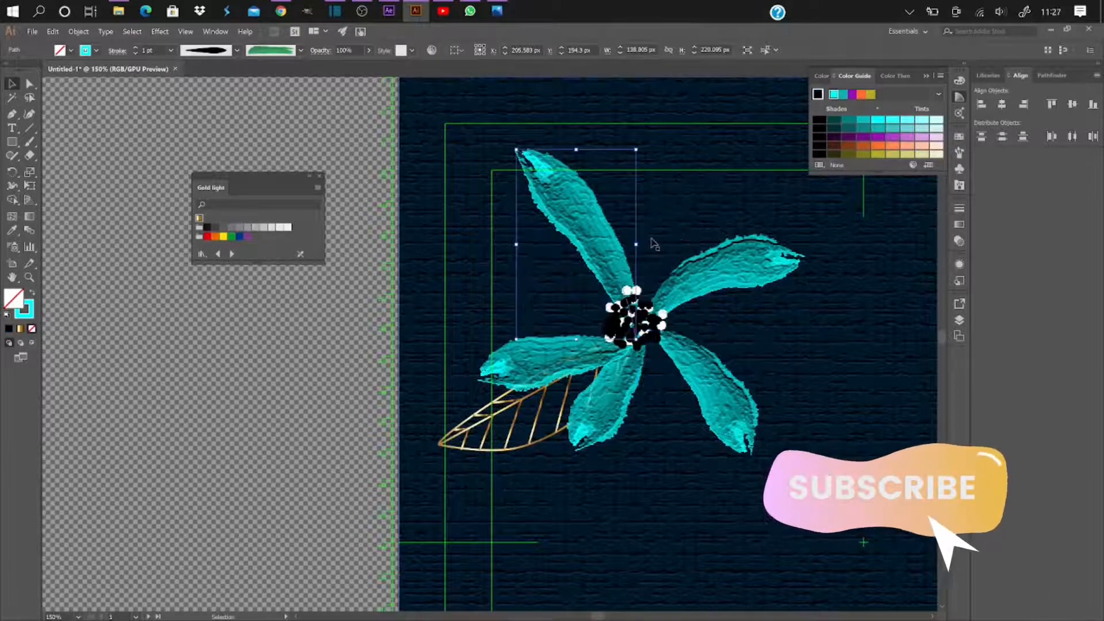
Resize and rearrange the five remaining petals into a rounder flower of broad petals with a 2 pt stroke
left_click_drag(516, 149, 493, 184)
mouse_move(493, 339)
left_mouse_down()
mouse_move(465, 329)
mouse_move(506, 336)
left_mouse_up()
left_click_drag(615, 228, 689, 153)
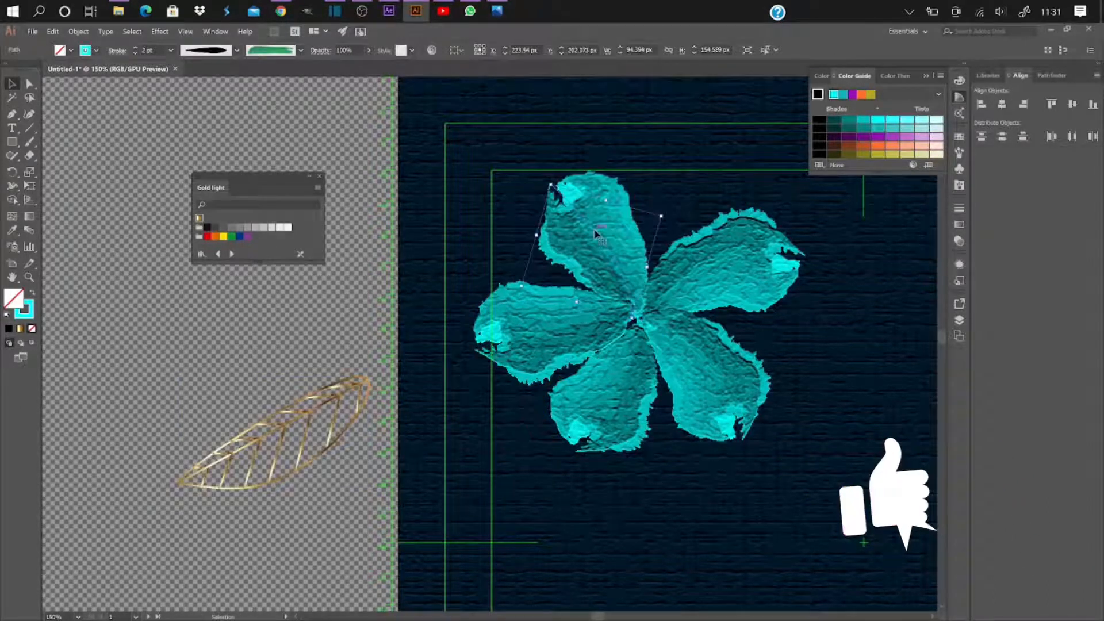
Fill both halves of the gold leaf with additional slanted 2 pt vein lines running from the midrib to the outline
left_click(12, 155)
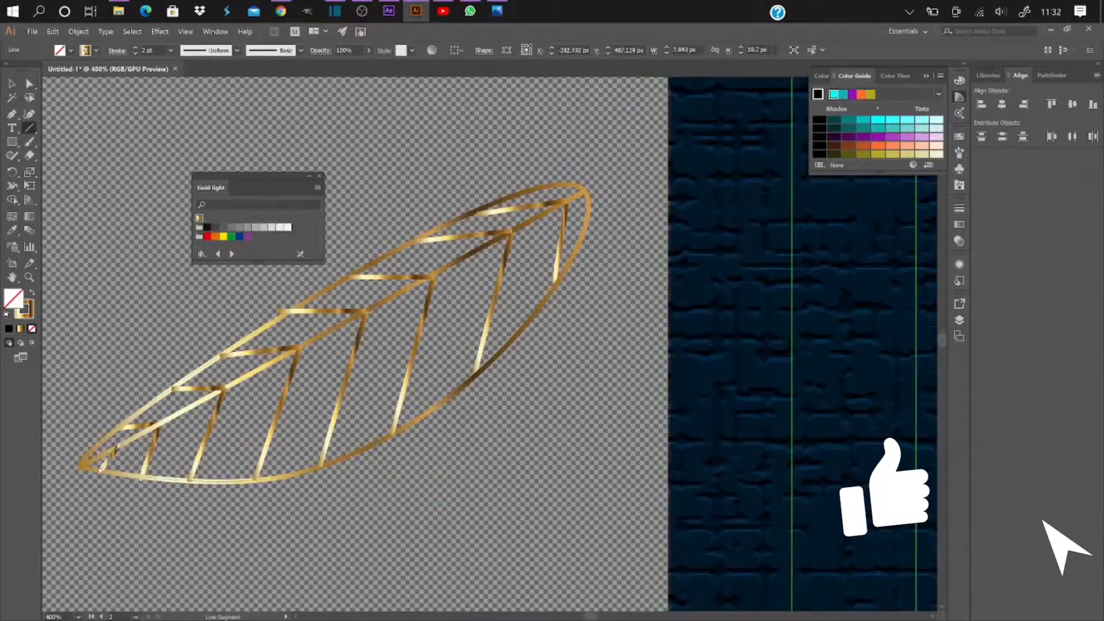
left_click_drag(143, 407, 192, 409)
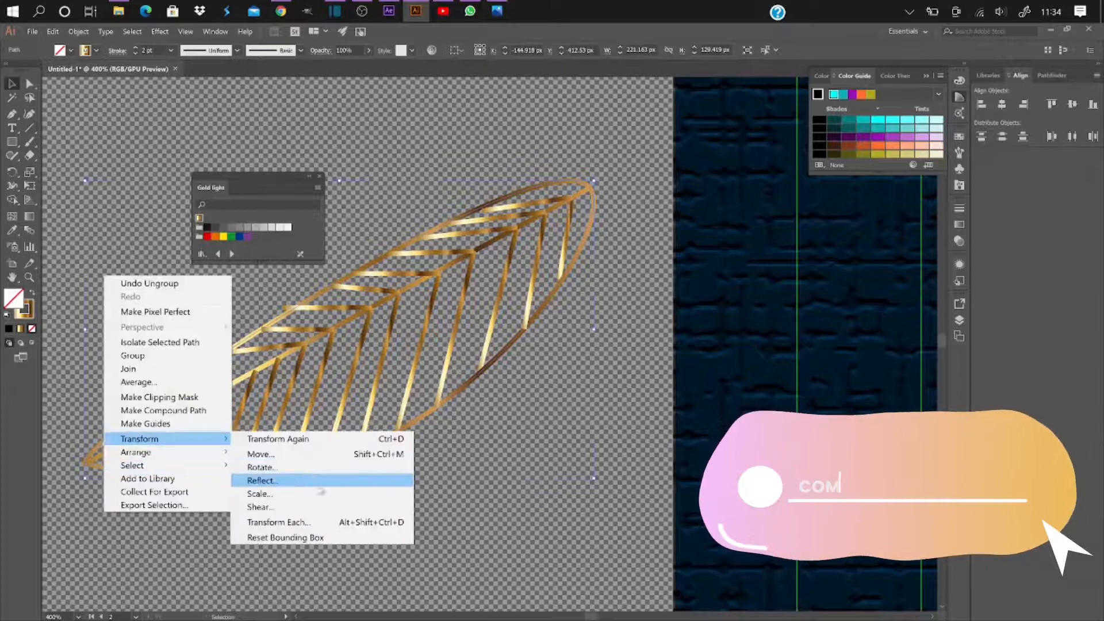
left_click(288, 336)
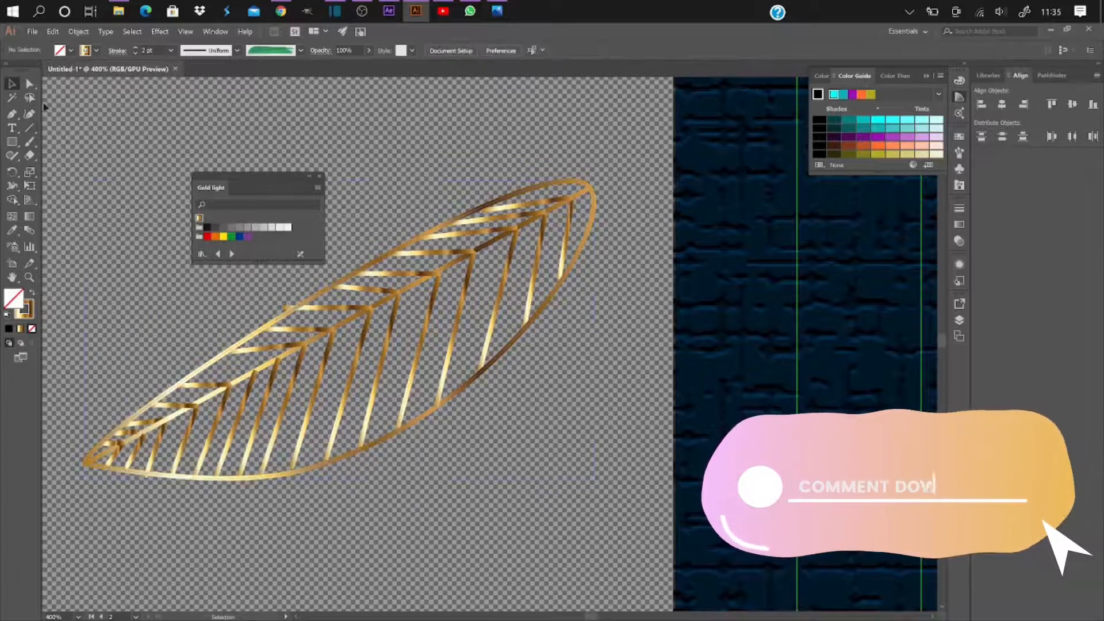
left_click_drag(284, 307, 301, 306)
left_click(222, 520)
left_click(292, 468)
scroll(291, 476, "up", 2)
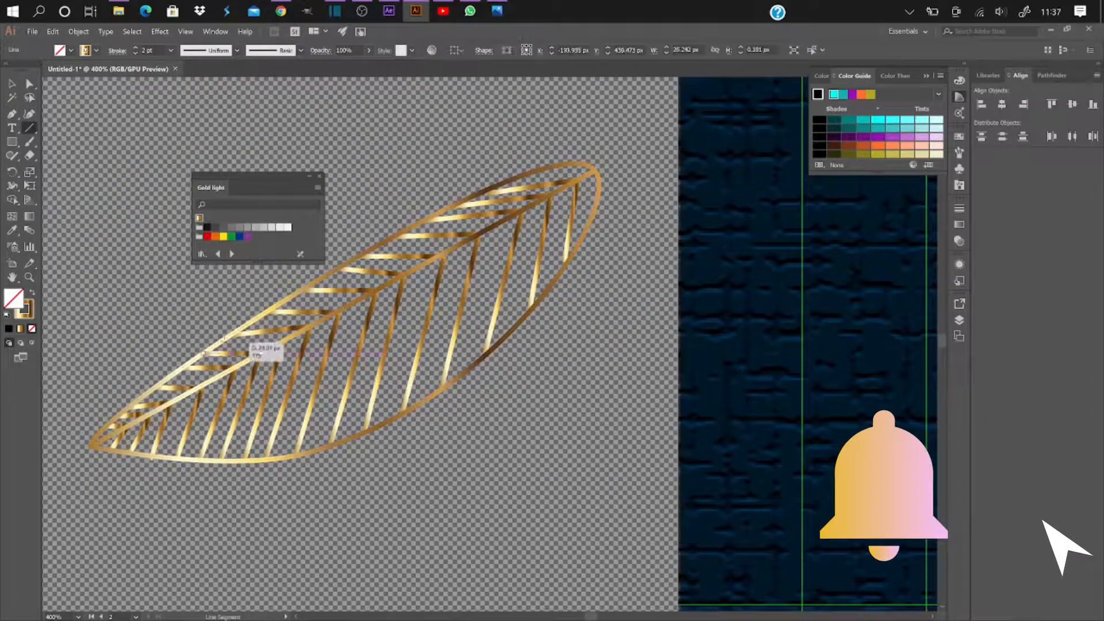
right_click(138, 454)
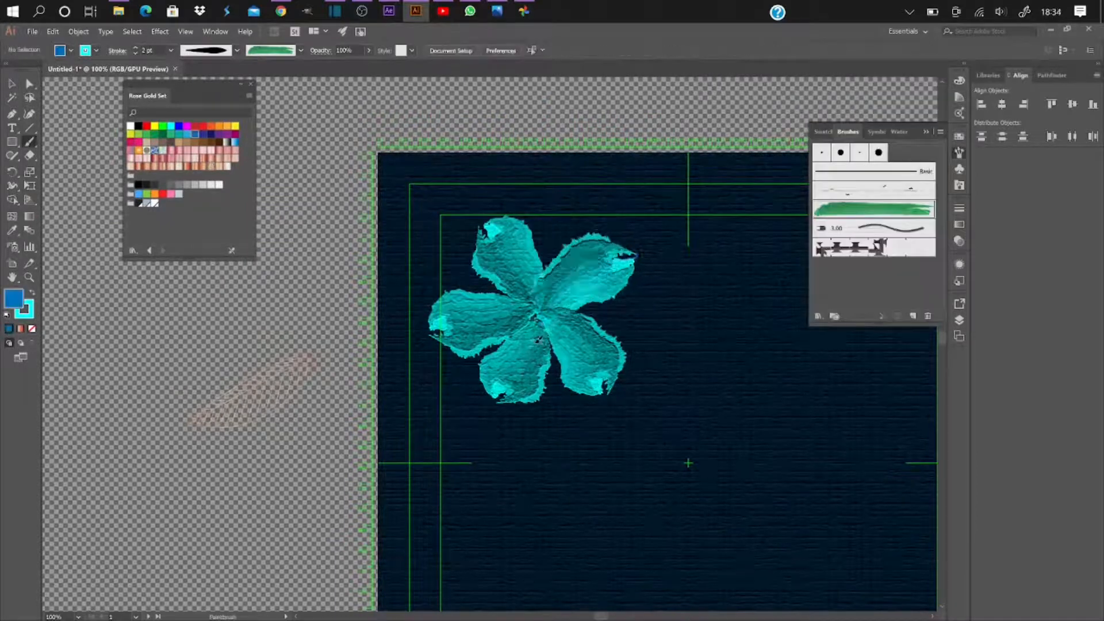
Add blue inner petal accents at 72% opacity around the flower's center and a cluster of dark blue round dots in its middle
key("v")
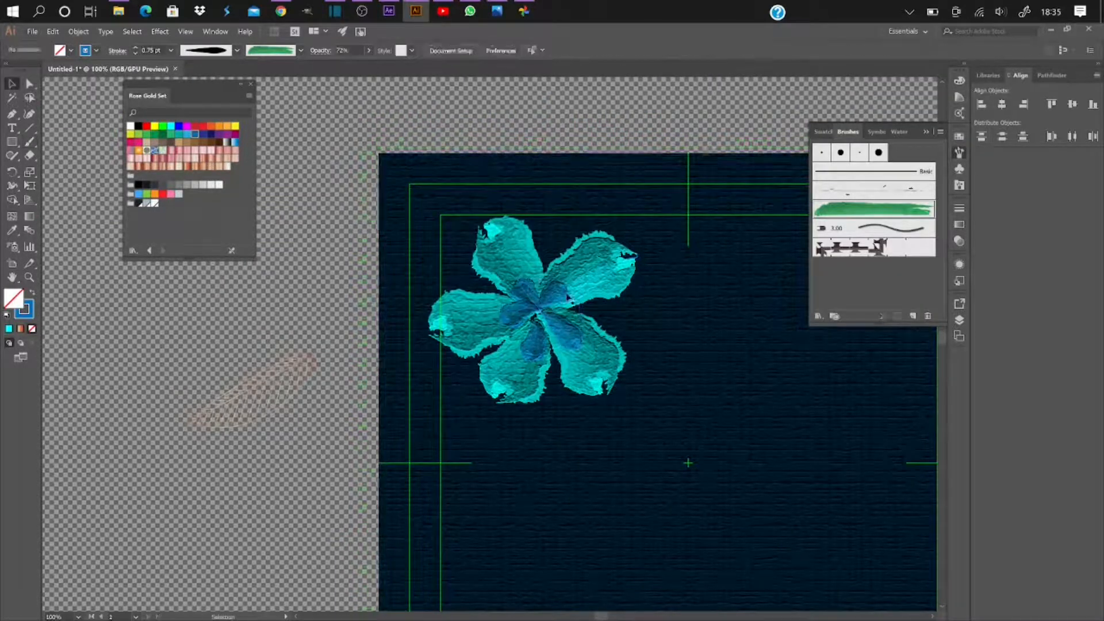
left_click(478, 289)
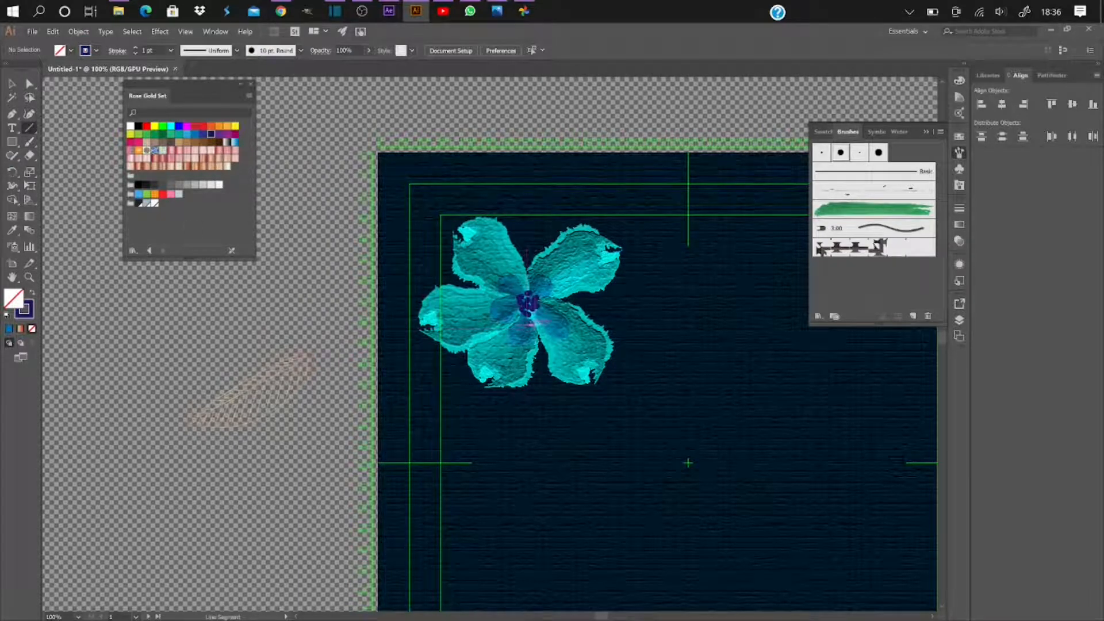
left_click(527, 323)
left_click(577, 361)
left_click_drag(527, 317, 551, 475)
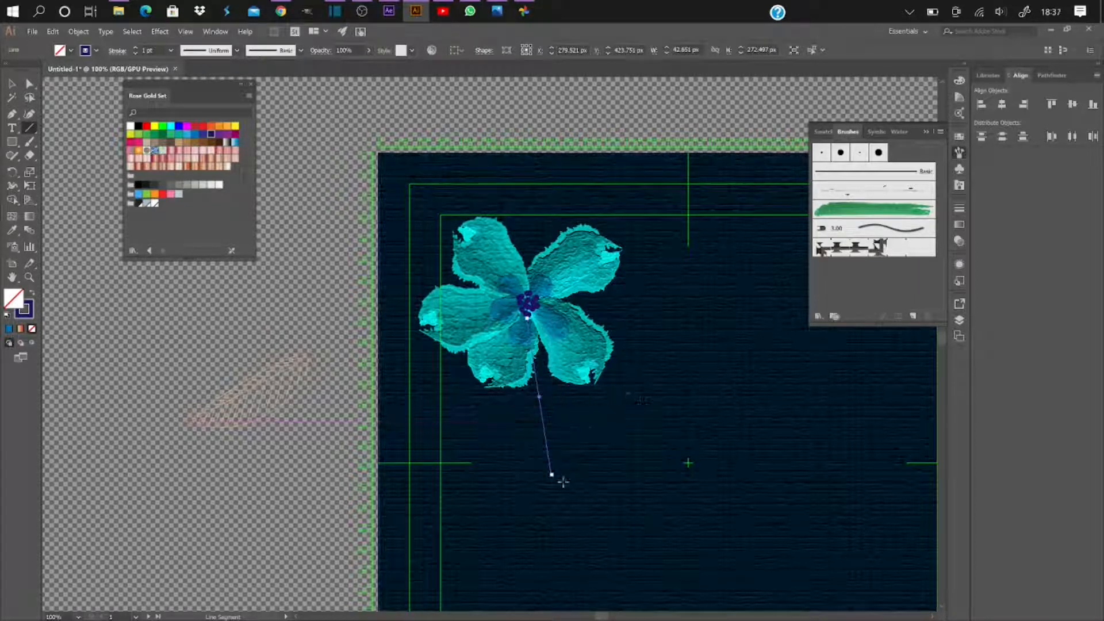
key("ctrl+z")
left_click_drag(516, 441, 528, 404)
left_click_drag(528, 297, 512, 387)
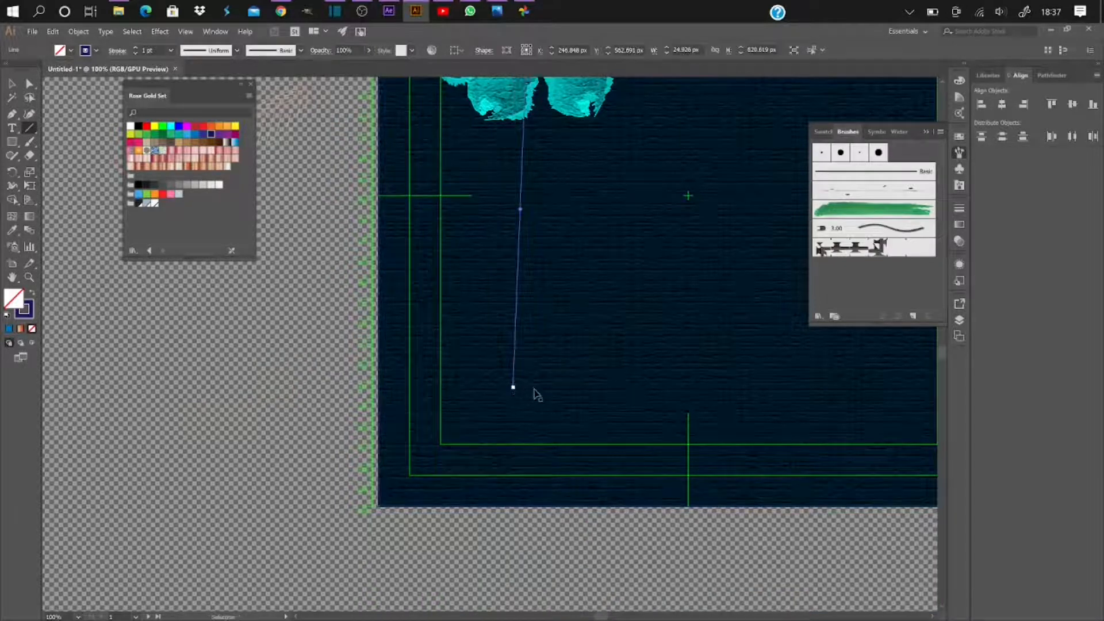
key("ctrl+shift+a")
scroll(530, 350, "up", 2)
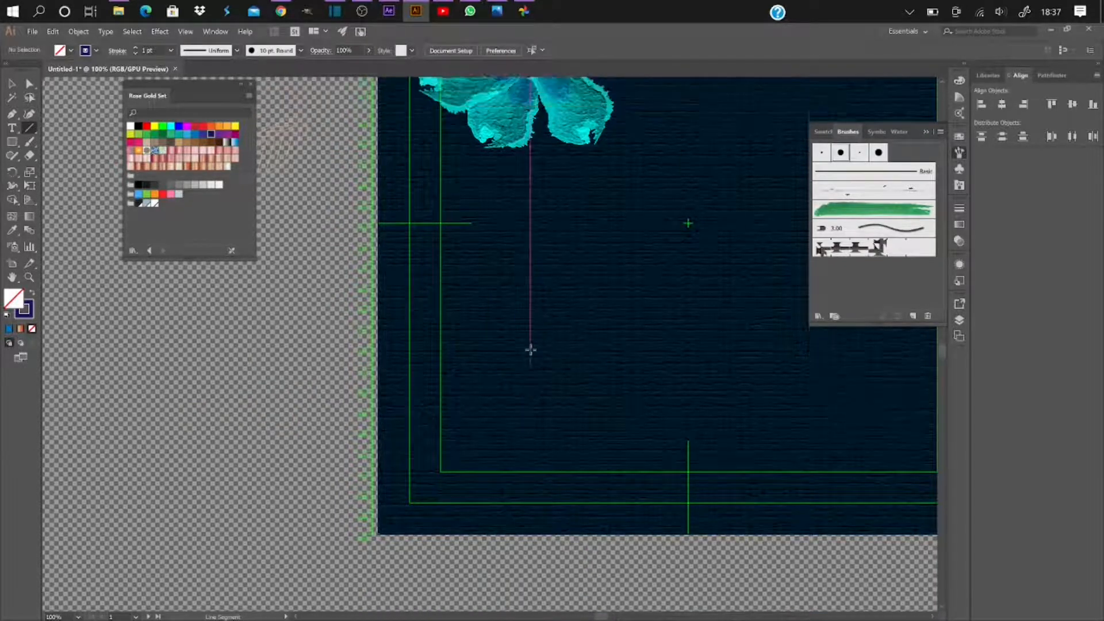
scroll(532, 356, "up", 2)
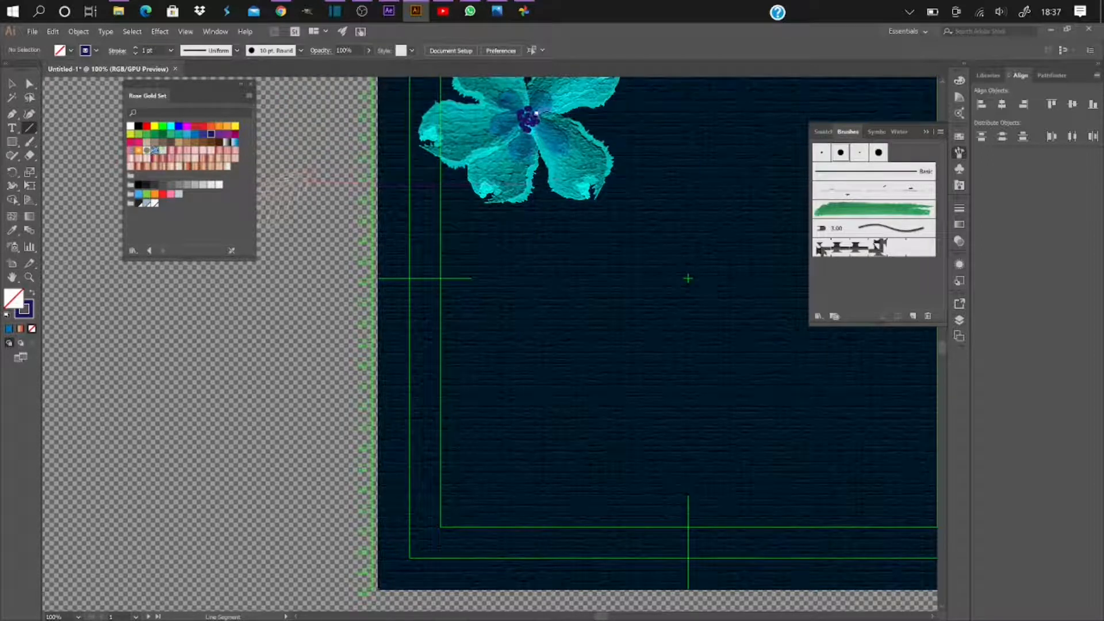
Draw a vertical line about 666 px long down from the flower's center and set its stroke to 6 pt
left_click_drag(527, 118, 528, 502)
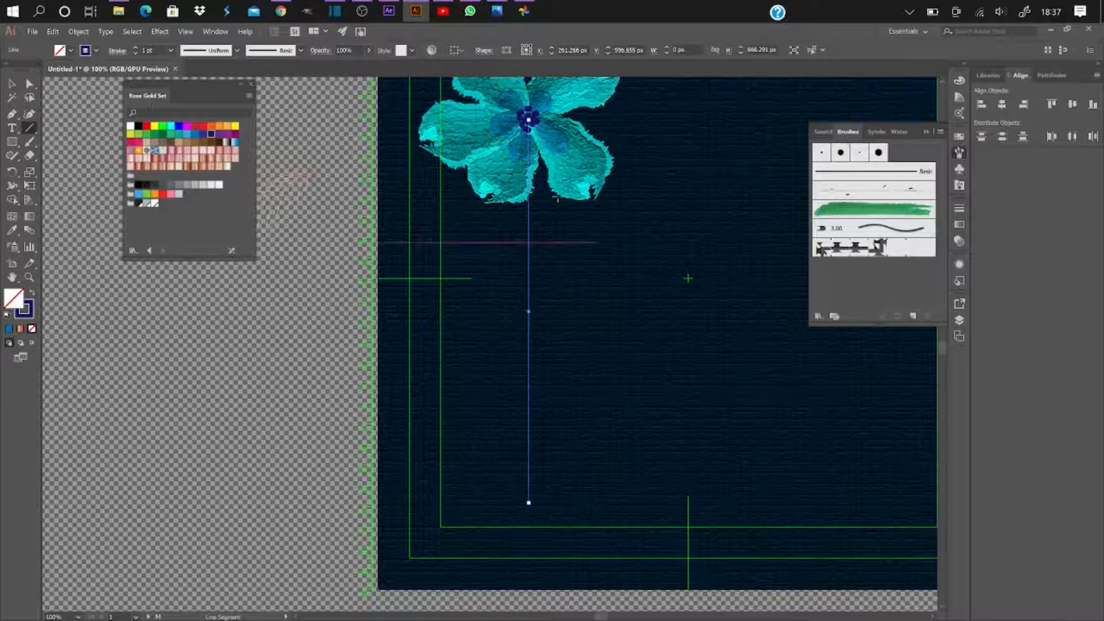
left_click(135, 49)
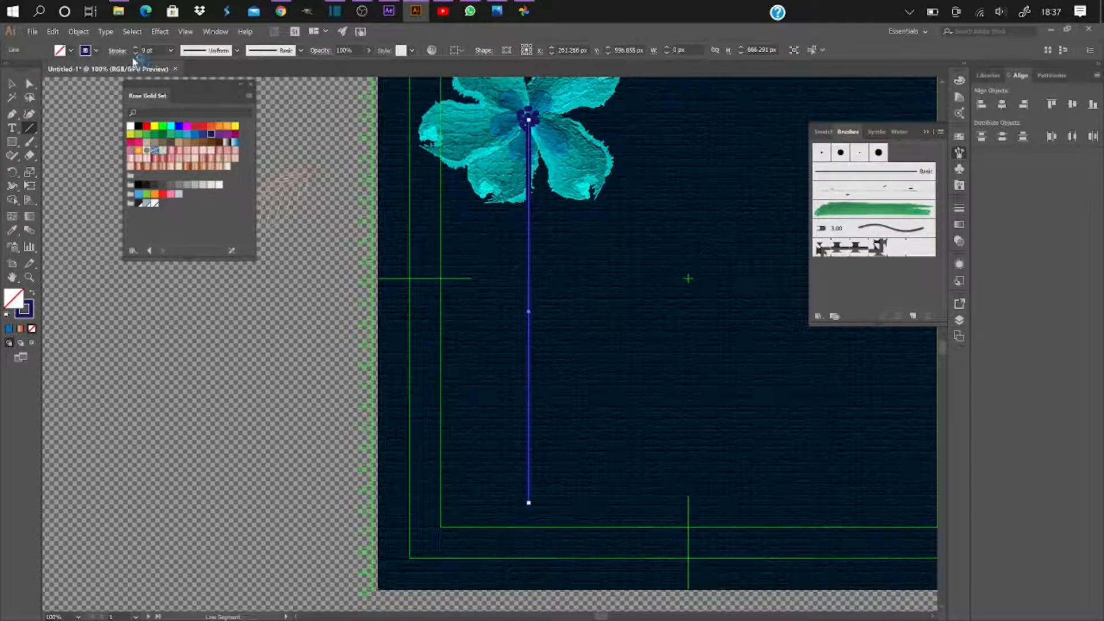
left_click(137, 51)
triple_click(136, 53)
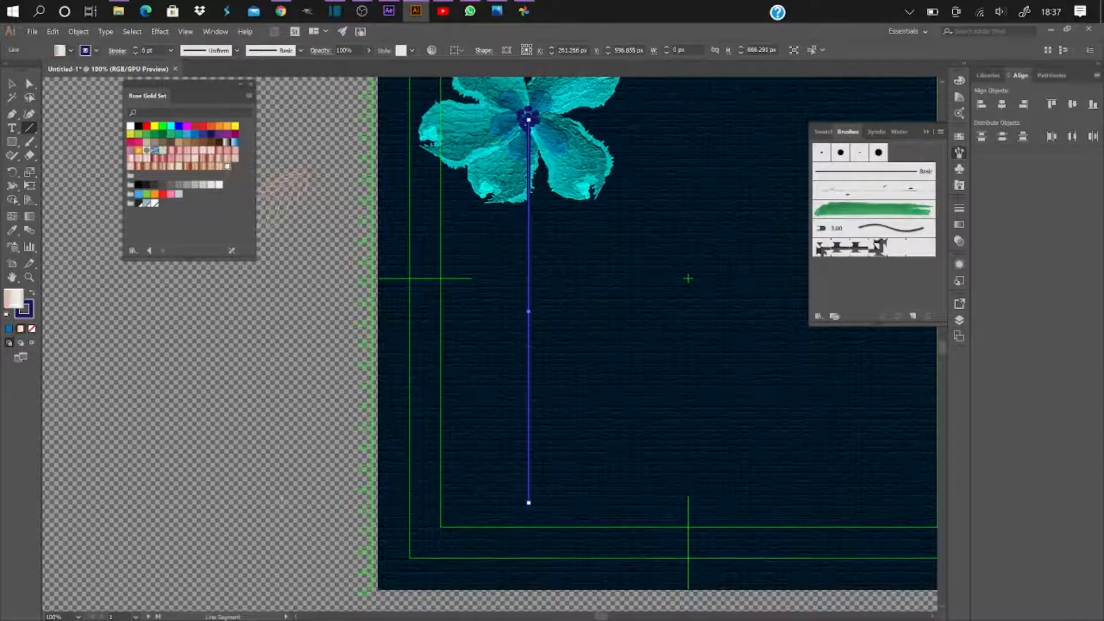
Swap the line's fill and stroke so that the pale rose gold gradient colors the stroke
left_click(32, 294)
left_click(310, 412)
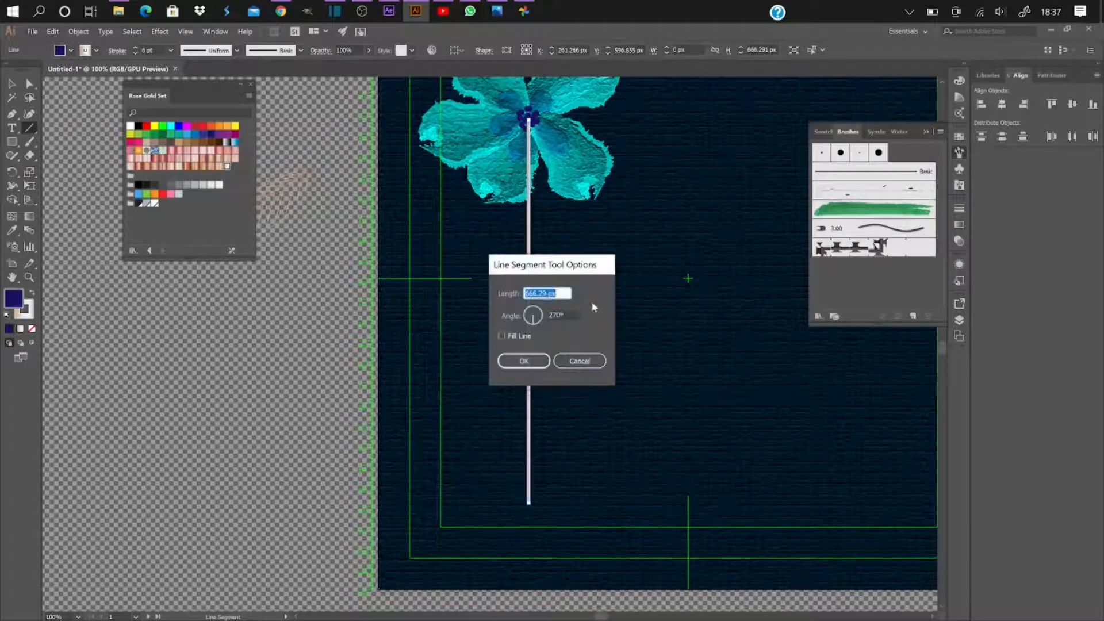
left_click(579, 364)
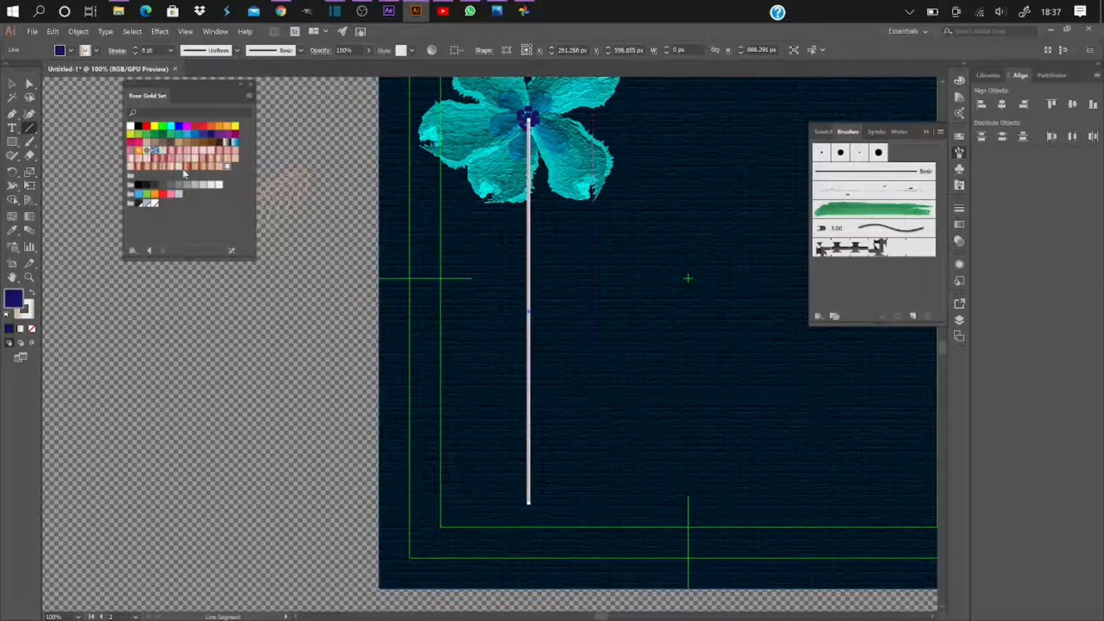
Move the rose gold line toward the artboard's left margin, to about X 158 px
left_click(11, 83)
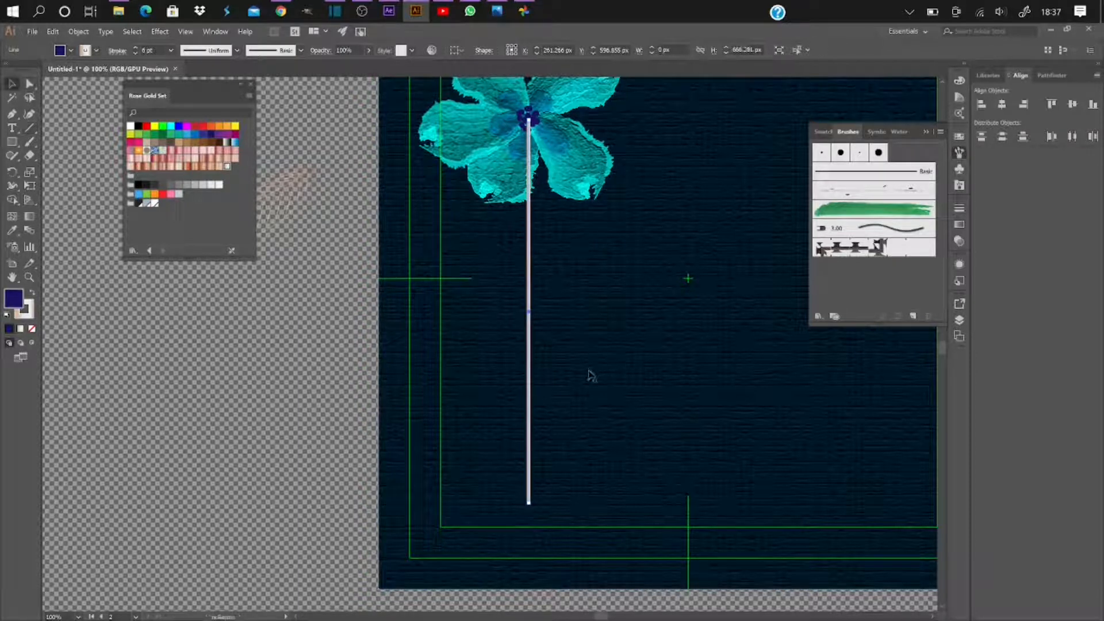
scroll(591, 375, "down", 1)
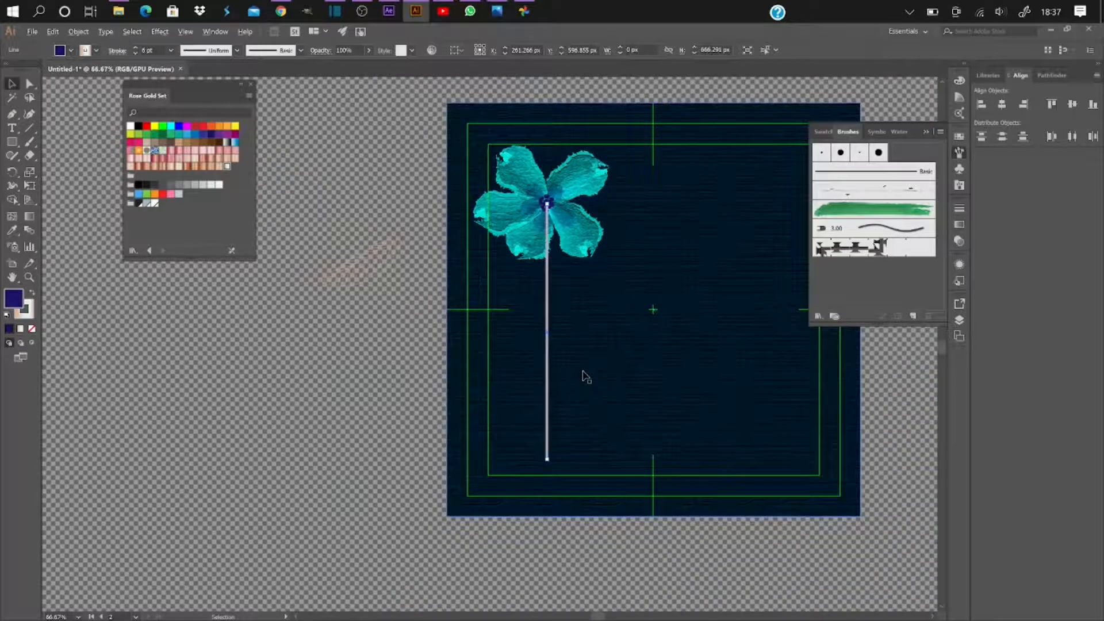
scroll(586, 377, "down", 1)
scroll(585, 375, "up", 1)
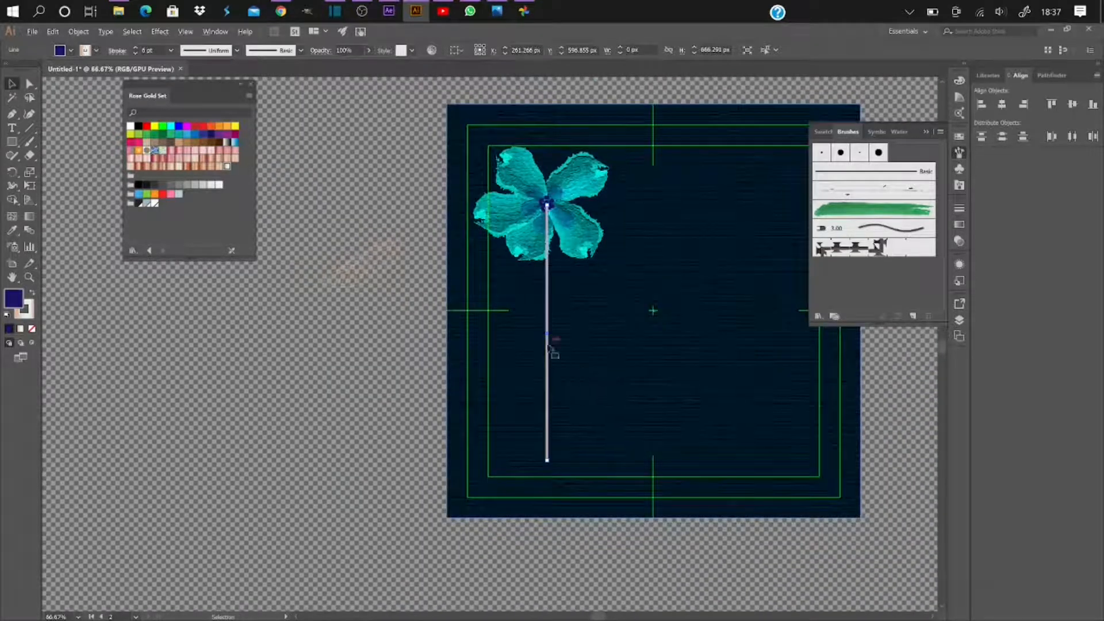
left_click_drag(548, 344, 506, 346)
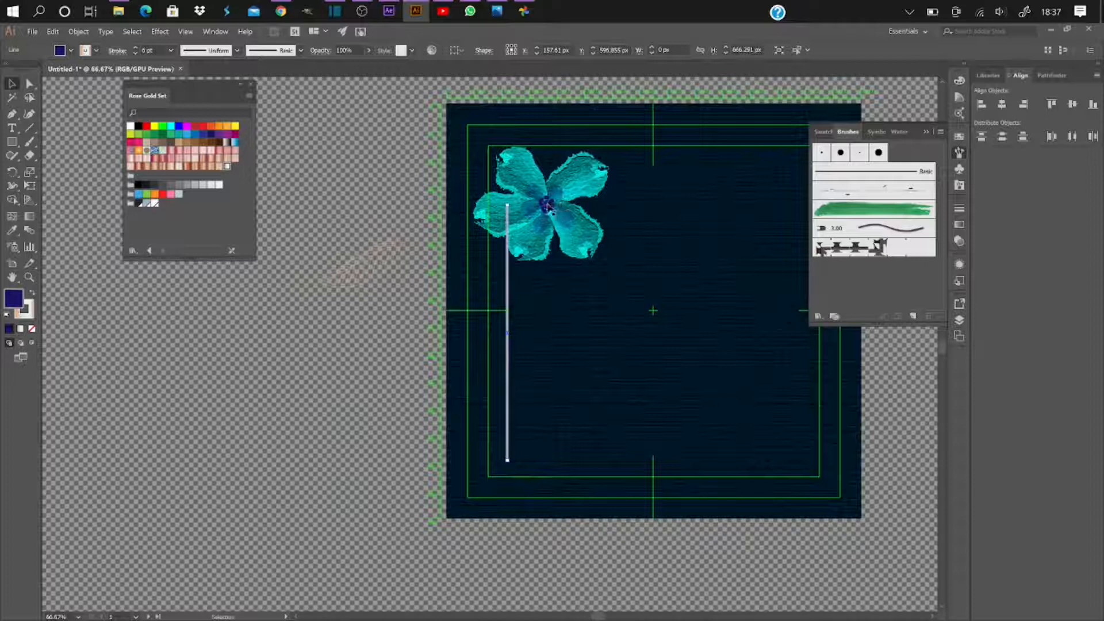
Group the flower's center dots and petals and move the whole flower closer to the artboard's upper-left corner
scroll(547, 207, "up", 5)
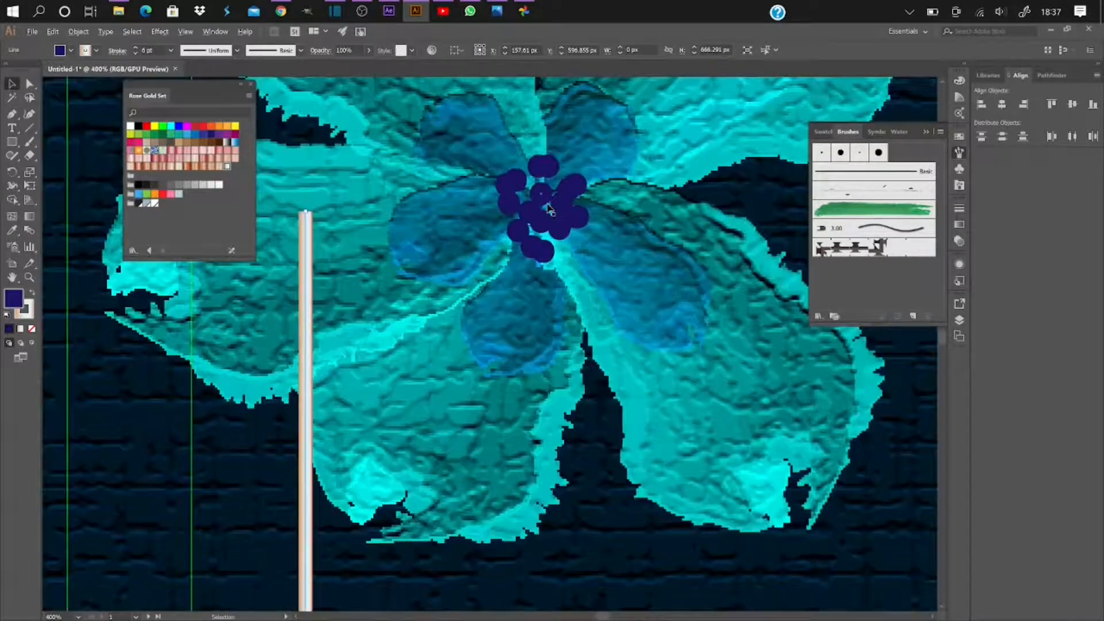
left_click(543, 166)
left_click(510, 201, "shift")
left_click(533, 248, "shift")
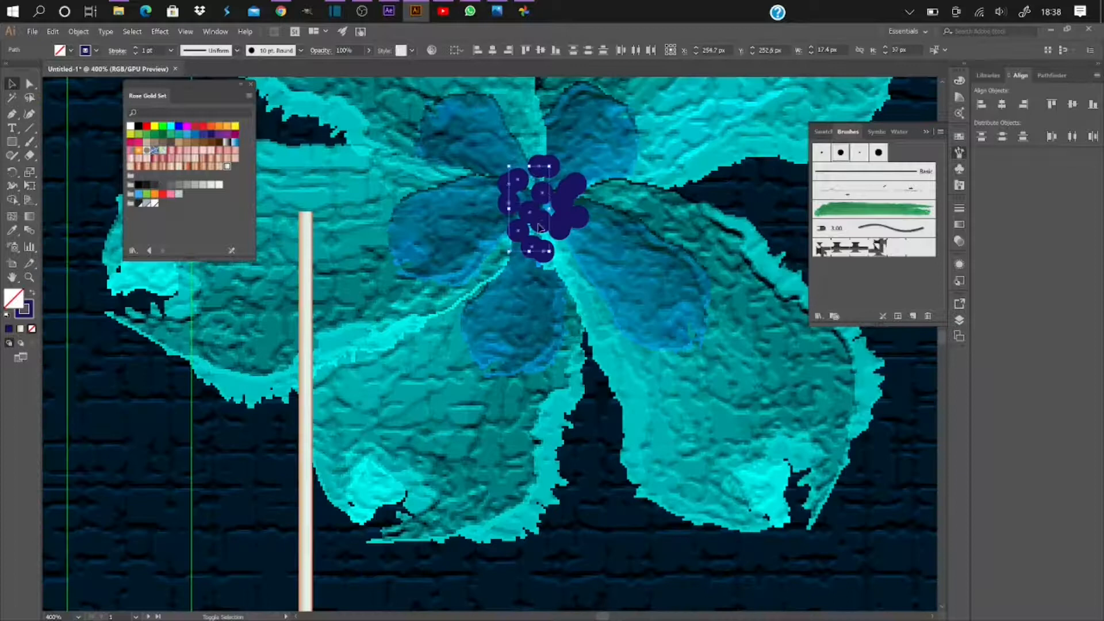
key("ctrl+g")
right_click(335, 187)
left_click(396, 254)
scroll(471, 296, "down", 5)
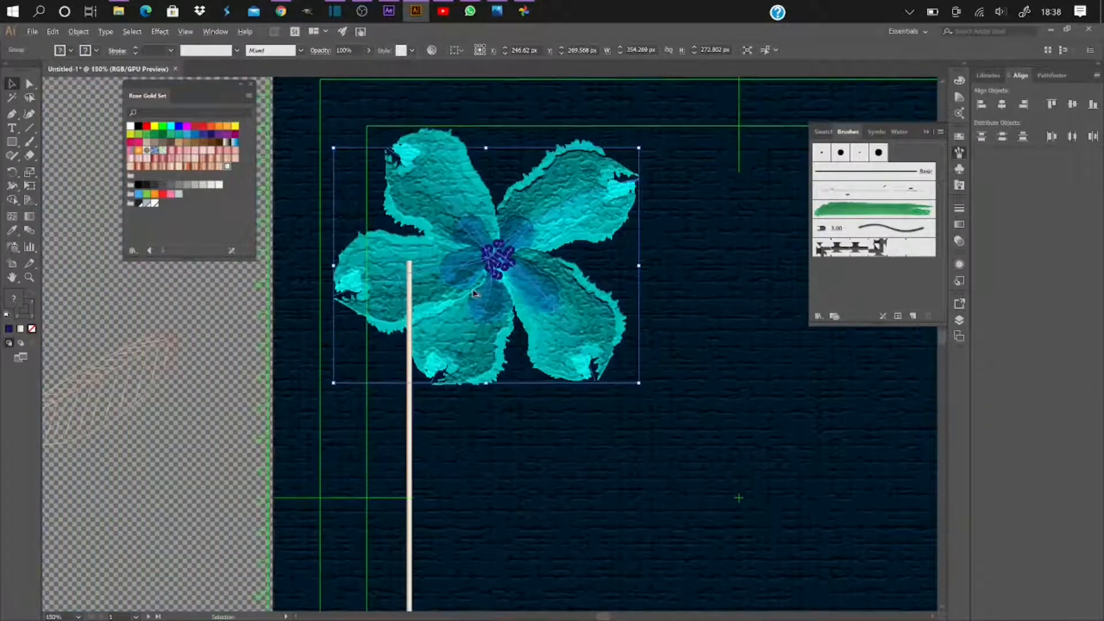
left_click_drag(486, 280, 475, 237)
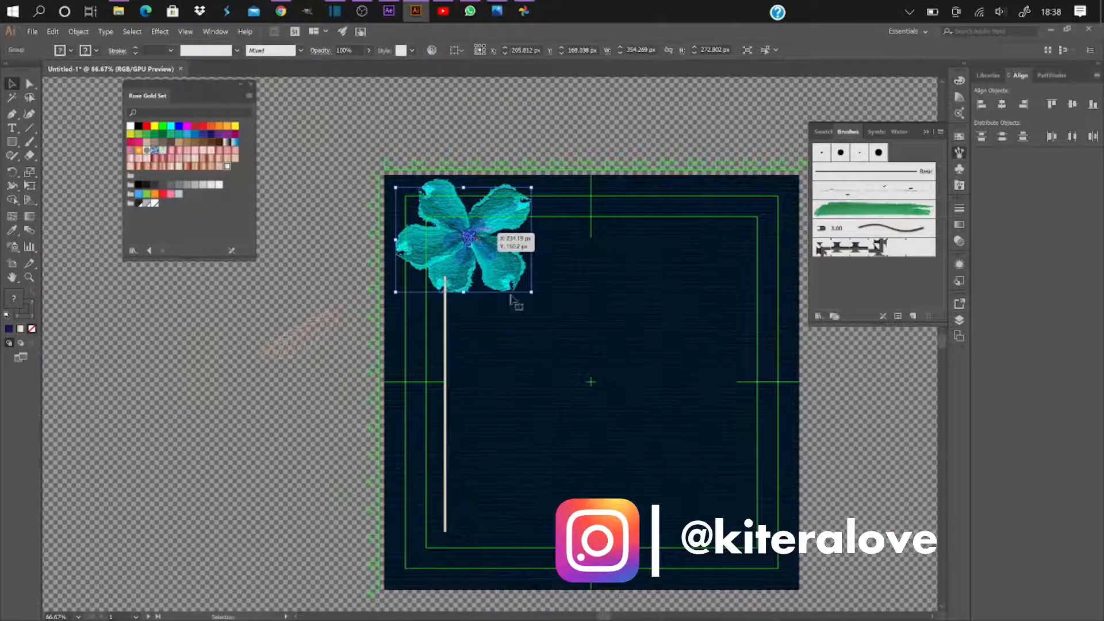
Place the rose gold leaf at the flower's lower-left petals and stack it behind the flower but above the background
left_click(331, 316)
mouse_move(321, 338)
left_mouse_down()
mouse_move(475, 271)
mouse_move(451, 272)
left_mouse_up()
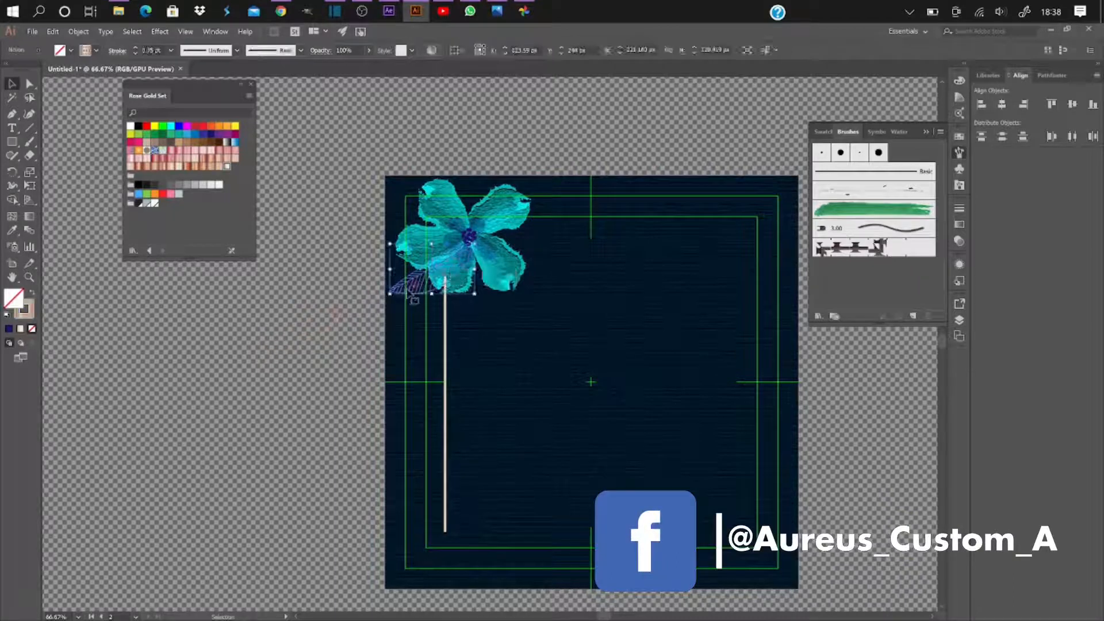
right_click(412, 298)
mouse_move(326, 292)
left_click(403, 332)
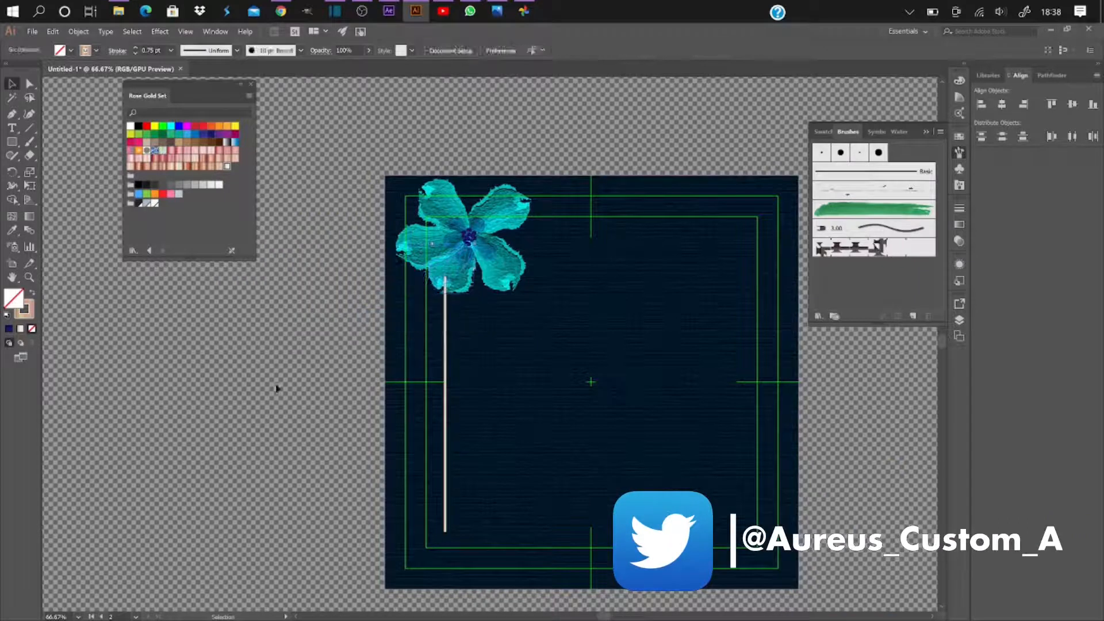
key("ctrl+]")
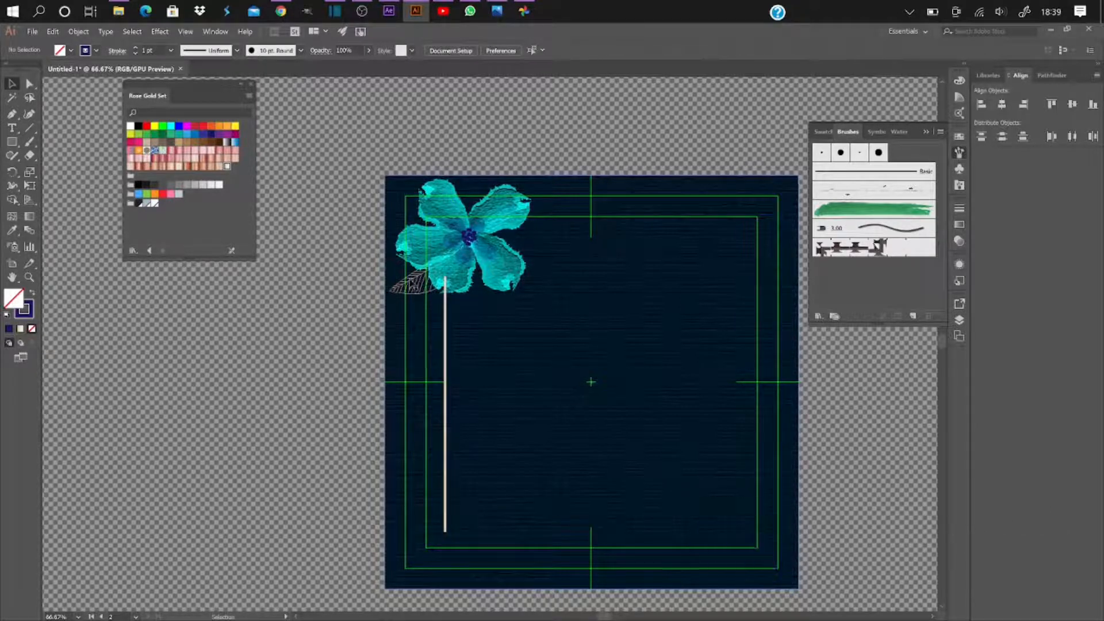
Add a second rose gold leaf at the artboard's left edge, behind the flower's left petal
left_click(415, 287)
left_click(499, 220)
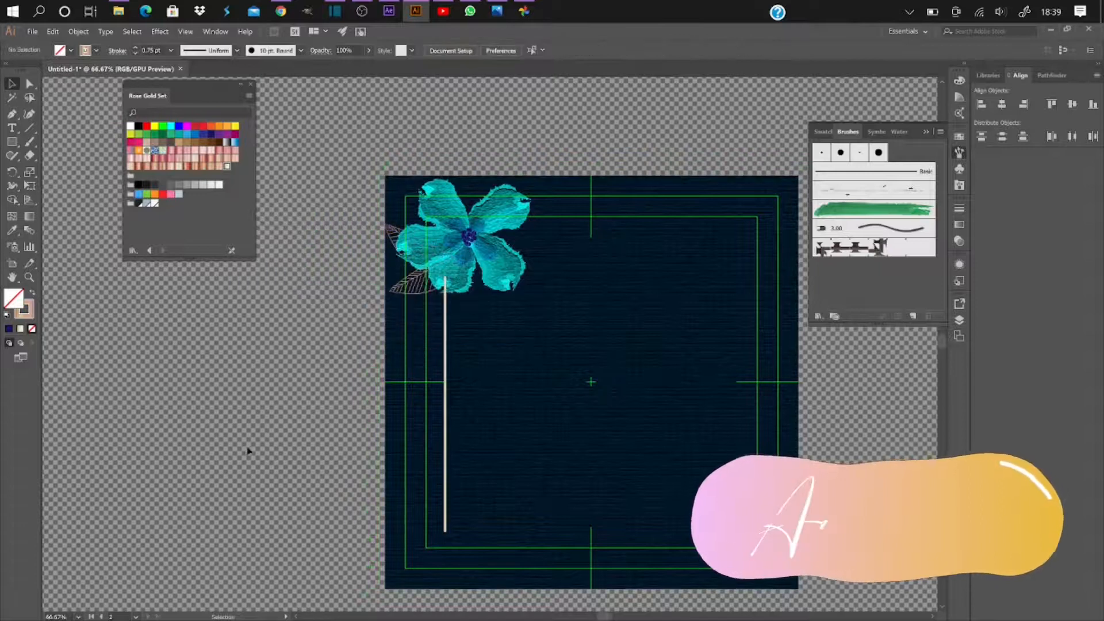
key("a")
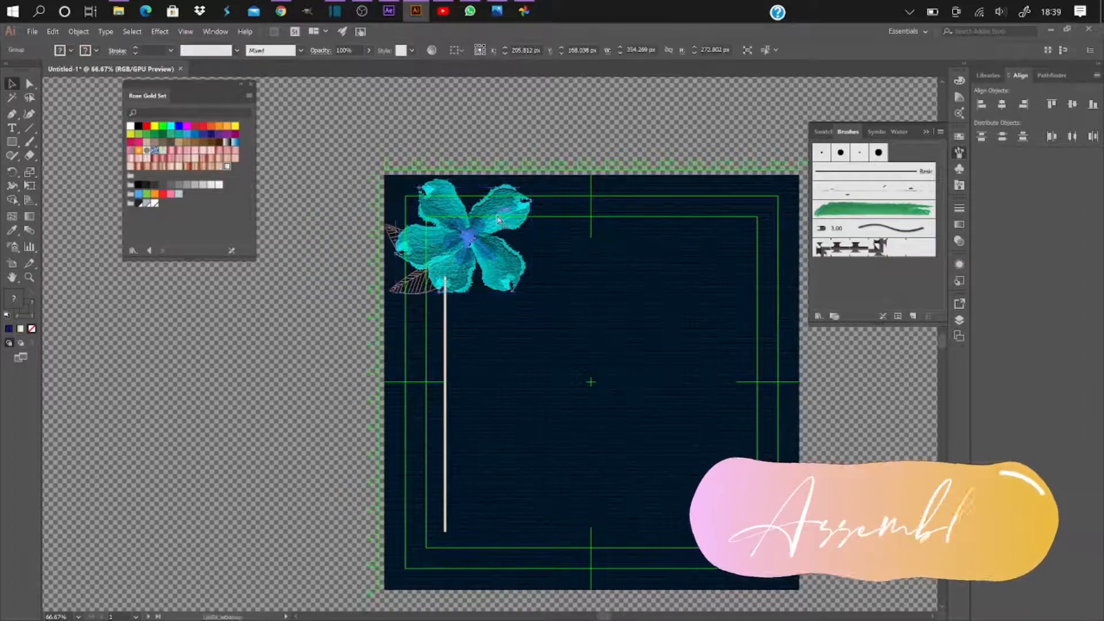
left_click(537, 357)
Paint short sample strokes in dark blue, turquoise and green on the empty canvas with the watercolor brush
key("b")
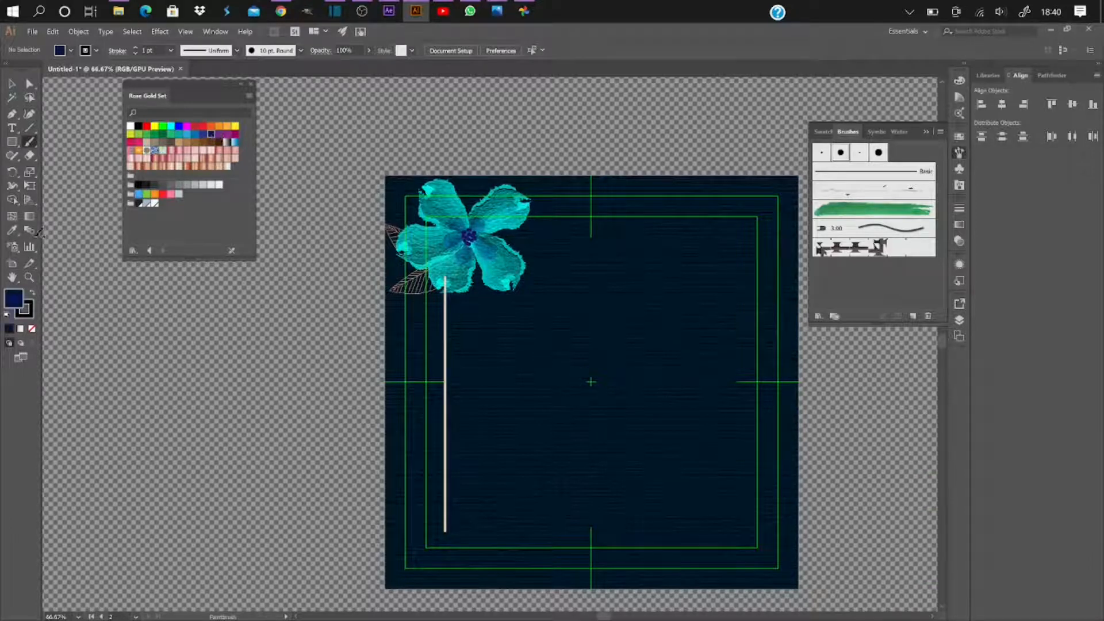
left_click(873, 210)
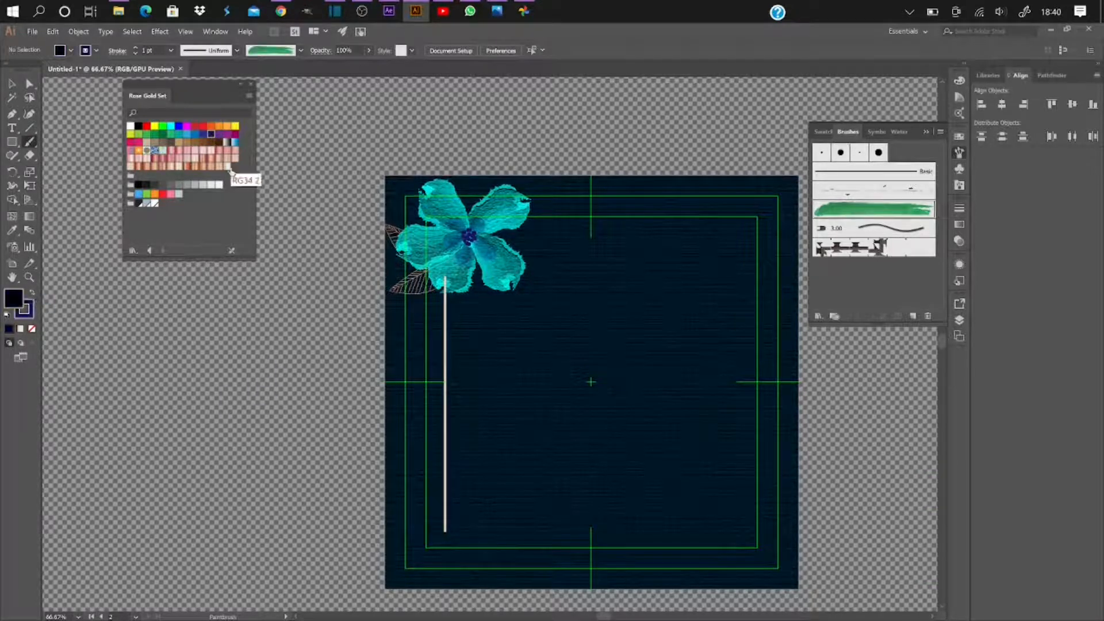
left_click_drag(197, 305, 223, 285)
left_click_drag(150, 379, 182, 348)
left_click_drag(212, 427, 238, 387)
Choose a pale cyan tint and paint broad strokes and a small multi-petal flower on the empty canvas
left_click(959, 97)
left_click(921, 120)
left_click_drag(298, 284, 281, 418)
left_click_drag(147, 485, 172, 482)
scroll(184, 489, "up", 4)
left_click_drag(345, 414, 376, 489)
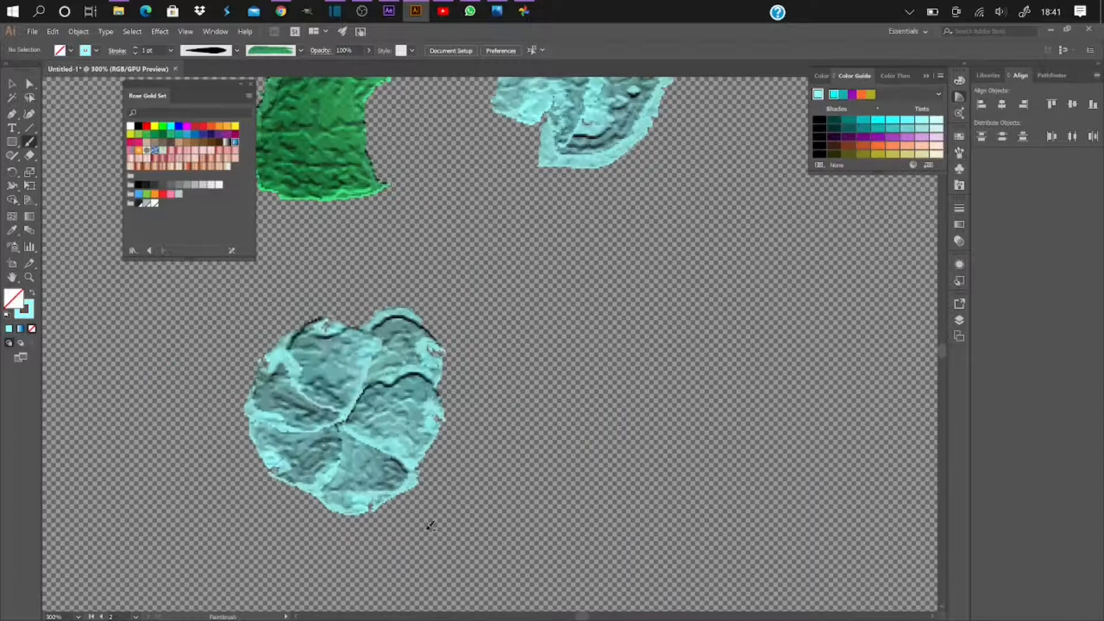
Place the small pale cyan flowers over the lower-right part of the large turquoise flower on the artboard
scroll(429, 525, "down", 3)
left_click(399, 492)
scroll(524, 540, "down", 2)
key("v")
mouse_move(466, 516)
left_mouse_down()
mouse_move(682, 338)
mouse_move(644, 375)
left_mouse_up()
left_click(84, 33)
left_click(118, 167)
left_click(338, 333)
key("b")
left_click(202, 166)
left_click_drag(156, 315, 183, 386)
key("ctrl+z")
left_click(236, 51)
left_click_drag(879, 207, 878, 487)
left_click(877, 247)
left_click_drag(384, 173, 404, 257)
key("ctrl+z")
Draw a narrow upright ellipse about 174 by 517 px on the empty canvas and fill it with a rose gold gradient
left_click(236, 50)
left_click(199, 66)
left_click(12, 142)
left_click_drag(333, 150, 383, 299)
left_click(203, 166)
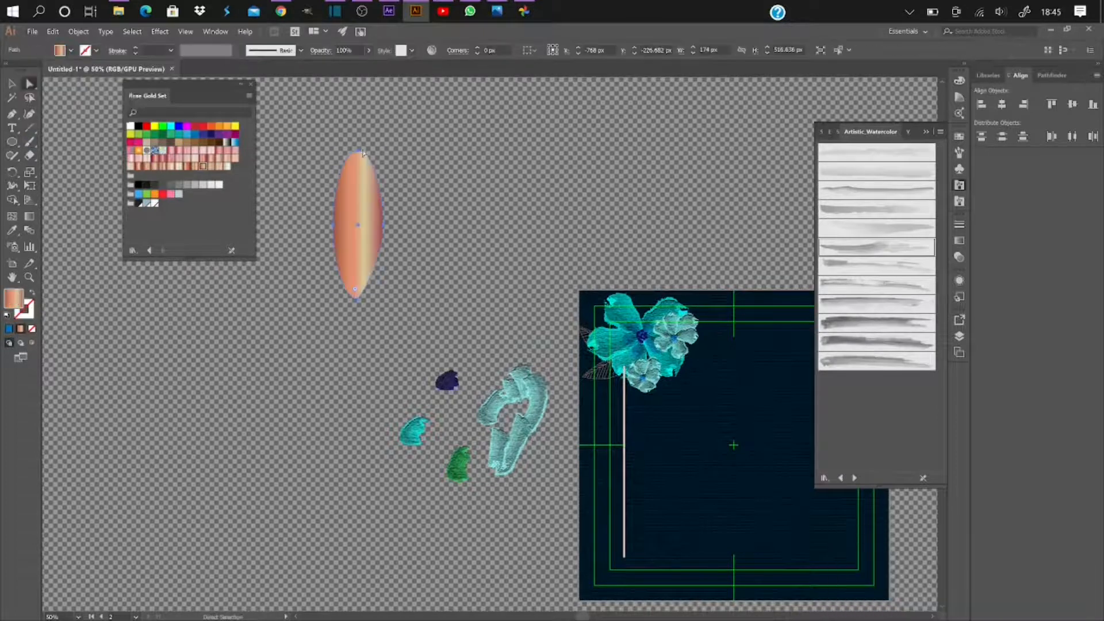
Rotate the rose gold leaf shape until it lies nearly horizontal and lay a curved line across it
left_click_drag(190, 96, 155, 91)
left_click_drag(356, 152, 308, 246)
key("backslash")
right_click(191, 146)
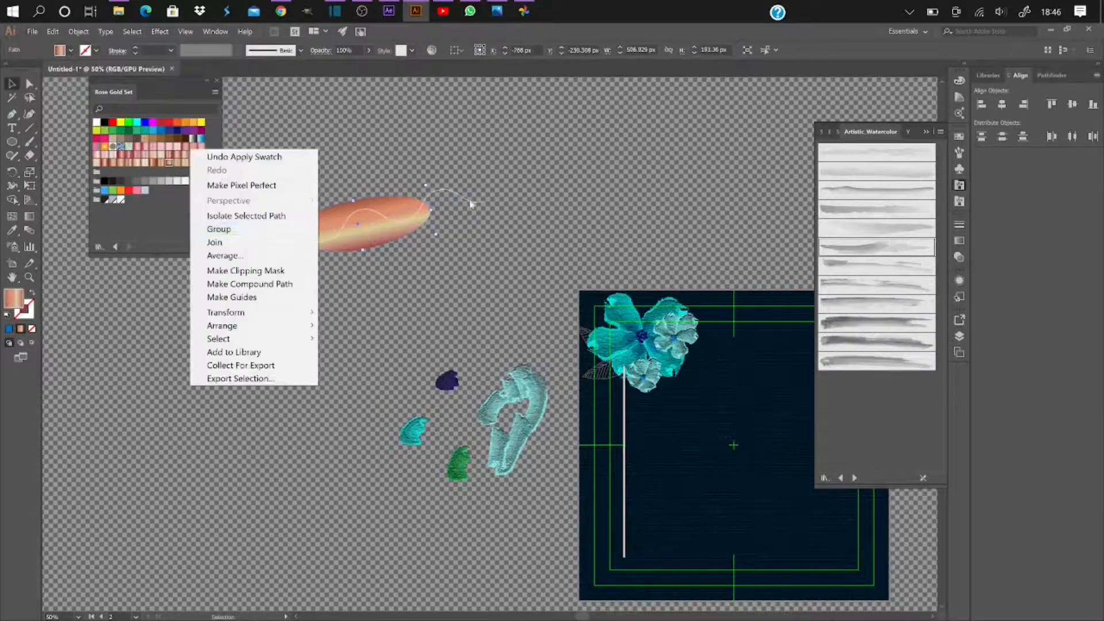
key("Escape")
Divide the leaf shape along the curved line into an upper and a lower half
key("v")
key("ctrl+minus")
key("ctrl+equal")
key("ctrl+equal")
key("ctrl+equal")
key("g")
left_click_drag(431, 180, 468, 365)
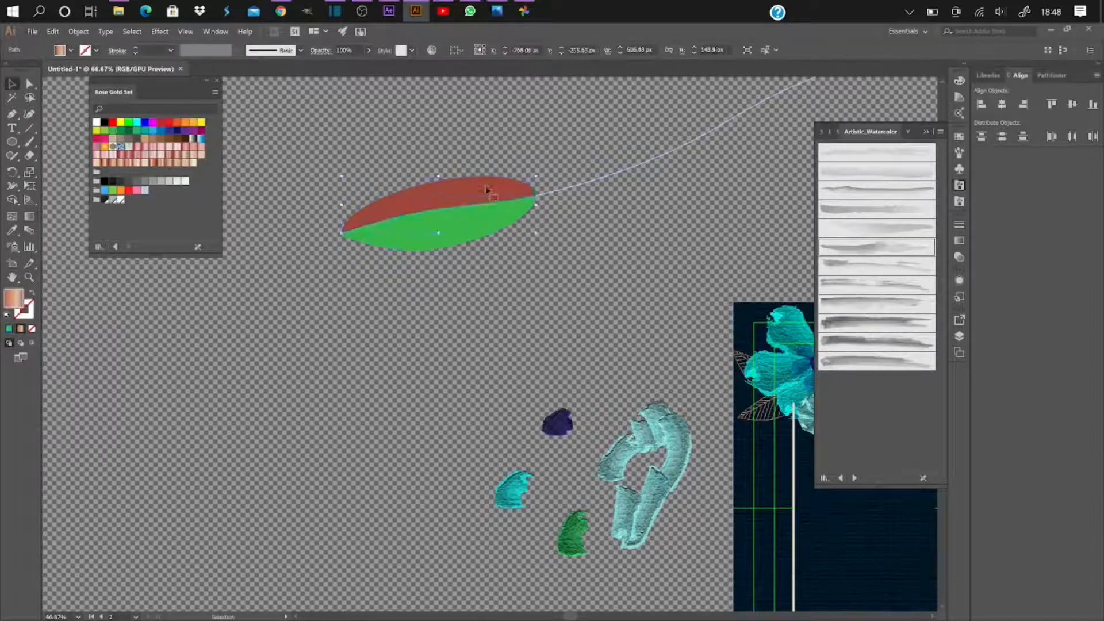
Fill the two leaf halves with pale green tints, move them off the curved line and group them
key("v")
left_click_drag(441, 228, 466, 365)
right_click(466, 366)
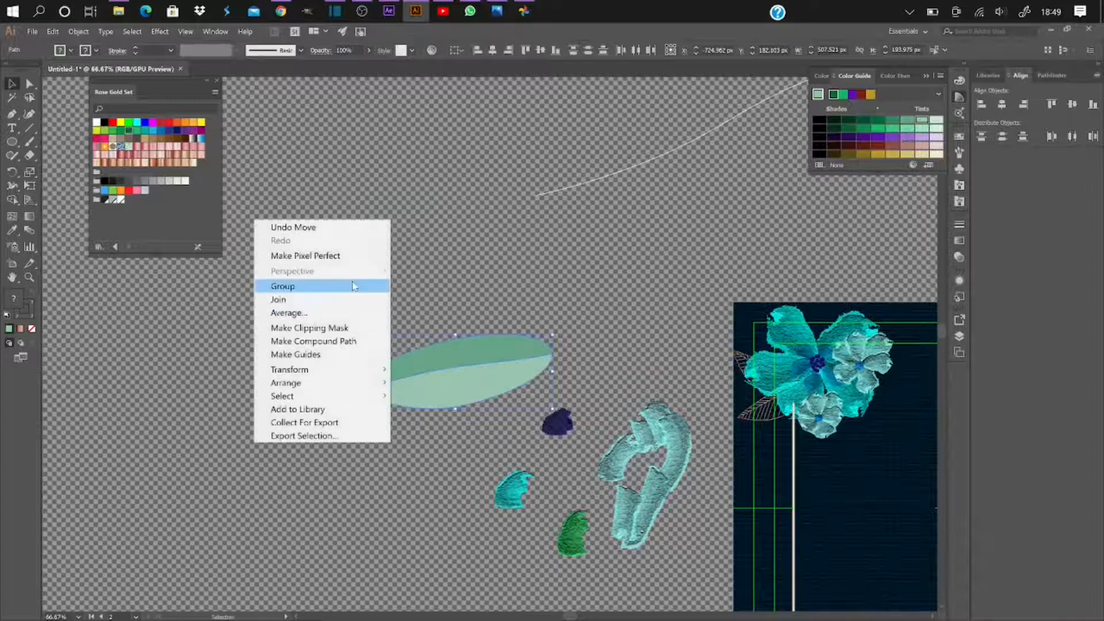
left_click(466, 373)
Place small copies of the pale green leaf around the two small flowers on the artboard, arranged behind the petals
left_click_drag(358, 410, 480, 359)
left_click_drag(806, 427, 818, 429)
right_click(828, 432)
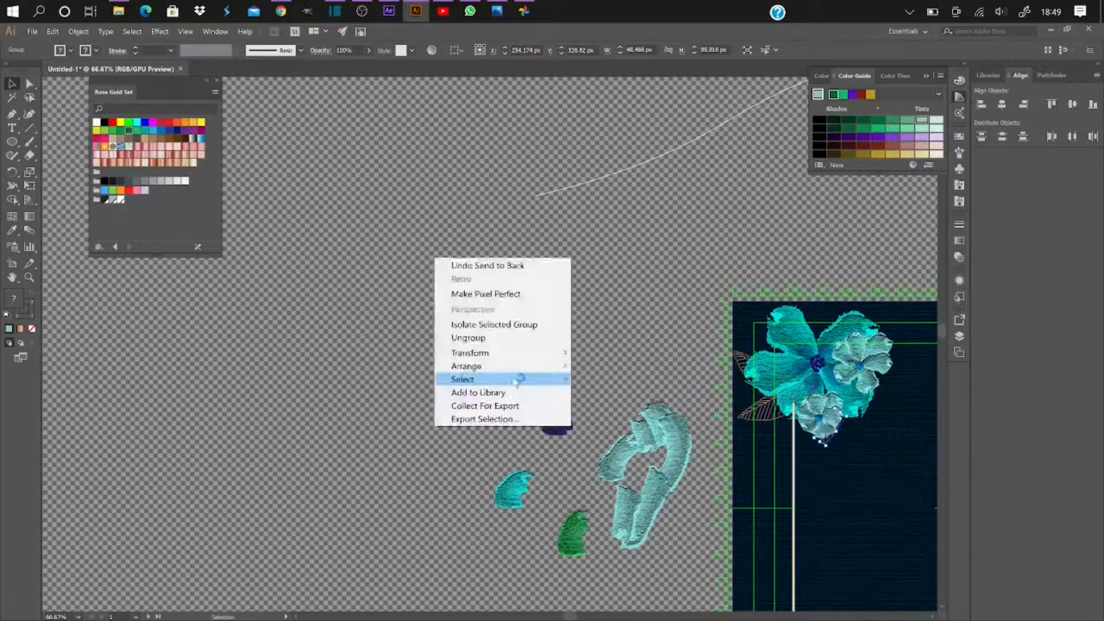
left_click(516, 380)
right_click(840, 421)
left_click(506, 343)
left_click(753, 487)
left_click(784, 477)
left_click_drag(844, 426, 873, 389)
right_click(870, 390)
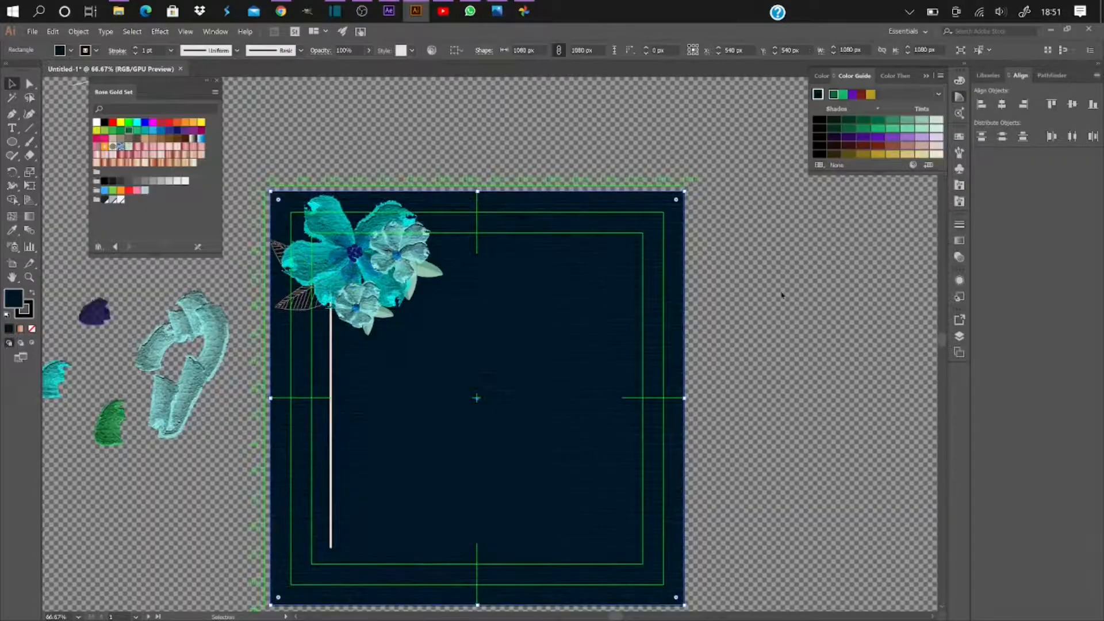
Delete the leftover paint strokes beside the artboard
scroll(788, 341, "down", 3)
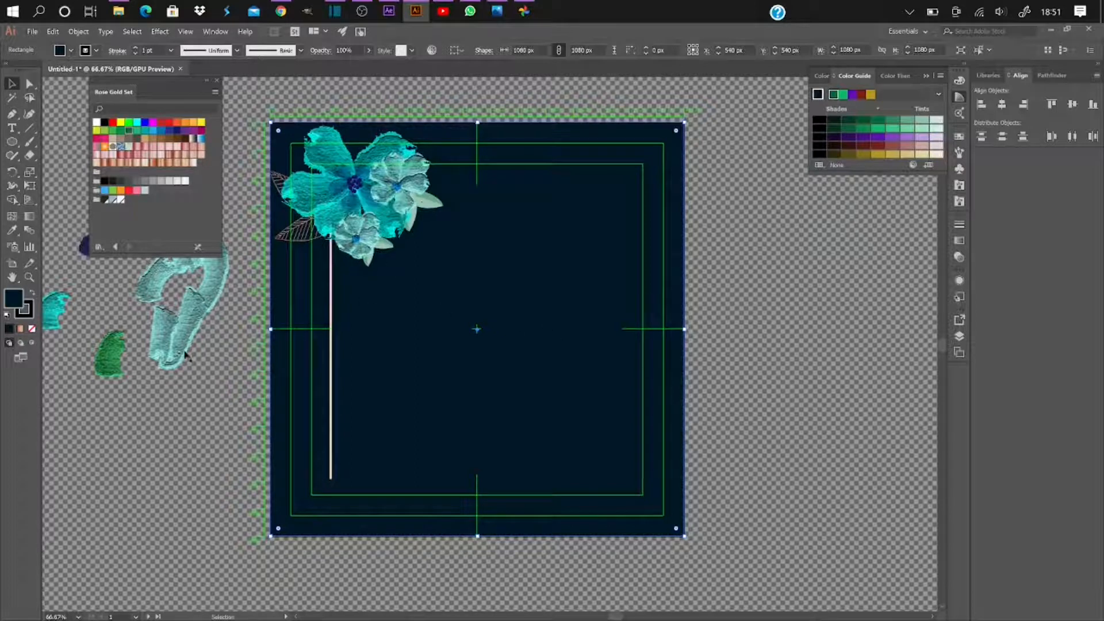
scroll(171, 471, "up", 1)
scroll(520, 208, "left", 10)
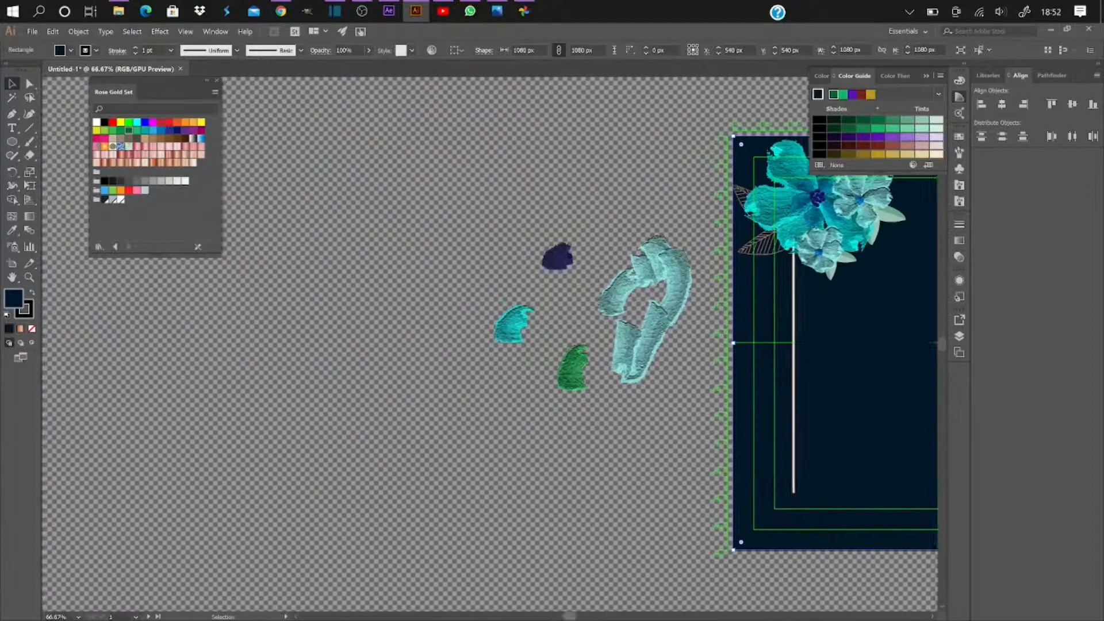
left_click_drag(653, 391, 651, 428)
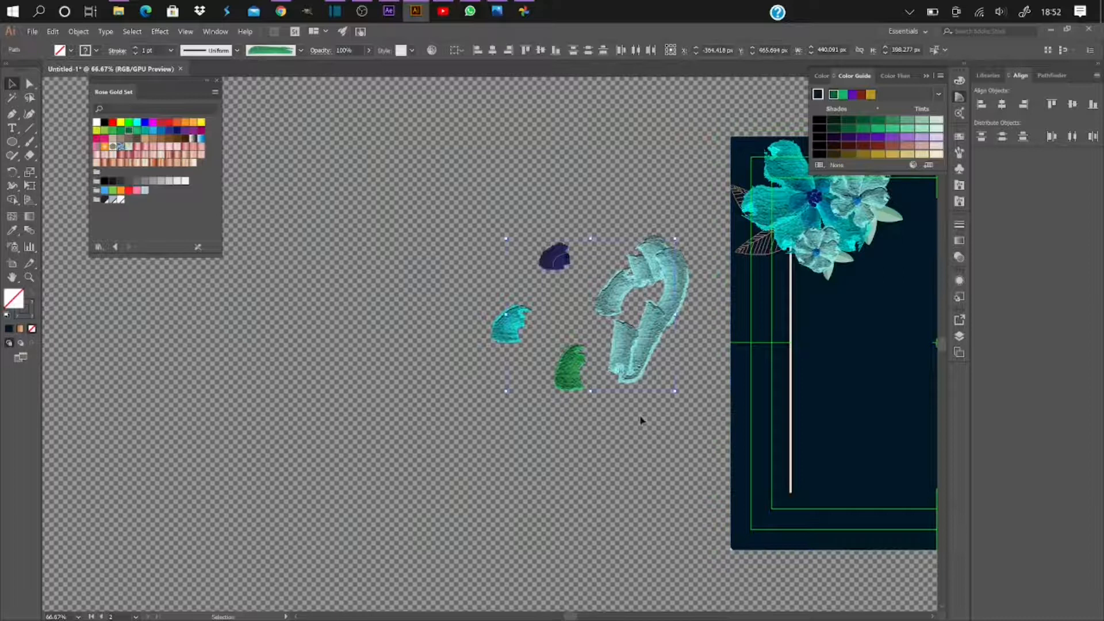
key("Delete")
Duplicate the vertical line and place the copies along the artboard's upper and right inner guides to form a frame corner
scroll(368, 321, "right", 10)
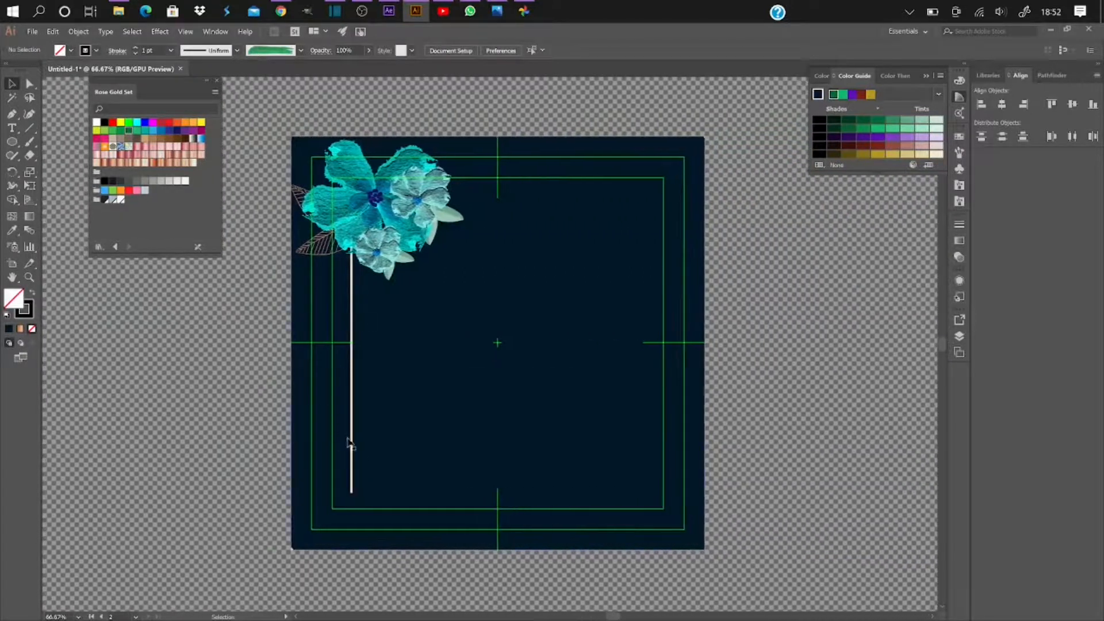
left_click(347, 442)
key("ctrl+c")
key("ctrl+v")
left_click_drag(491, 359, 663, 319)
left_click_drag(549, 345, 592, 179)
Place a rotated copy of the flower and leaf cluster in the artboard's lower-right corner
left_click(52, 31)
left_click(357, 232)
mouse_move(469, 347)
left_mouse_down()
mouse_move(627, 476)
mouse_move(614, 476)
left_mouse_up()
Add the area text "Thank You" below the upper frame line and colour it dark gold, B88400
left_click(12, 128)
left_click_drag(475, 206, 646, 265)
type("Thank You")
key("ctrl+a")
left_click(193, 121)
left_click(822, 76)
left_click(827, 139)
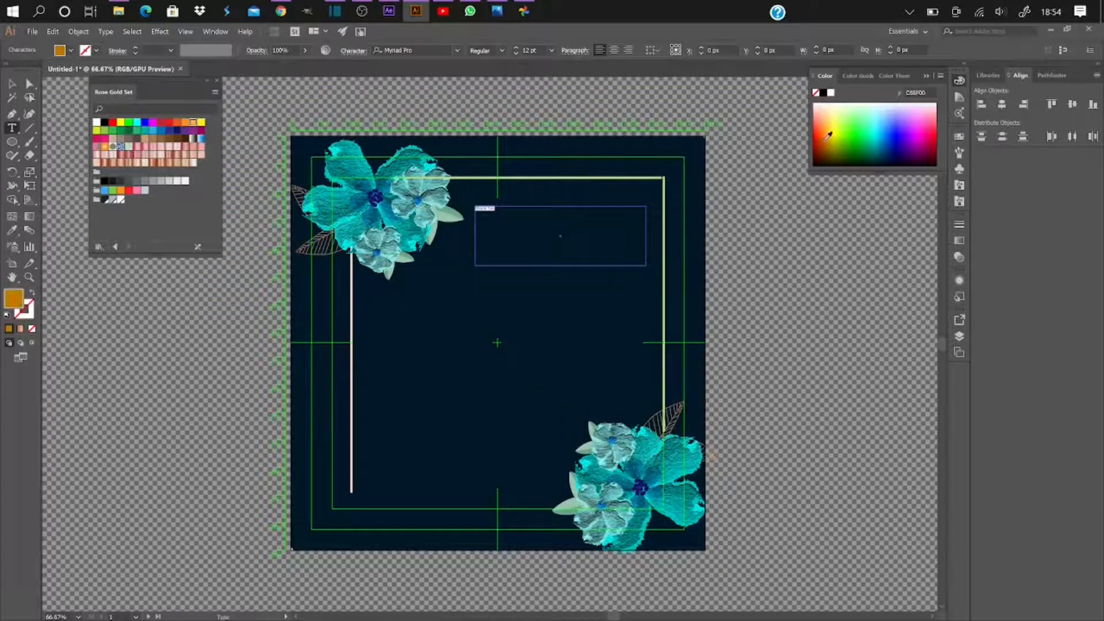
left_click(829, 138)
Set the "Thank You" text to 79 pt in the Aerotis font
left_click(515, 48)
left_click(457, 50)
scroll(543, 253, "up", 15)
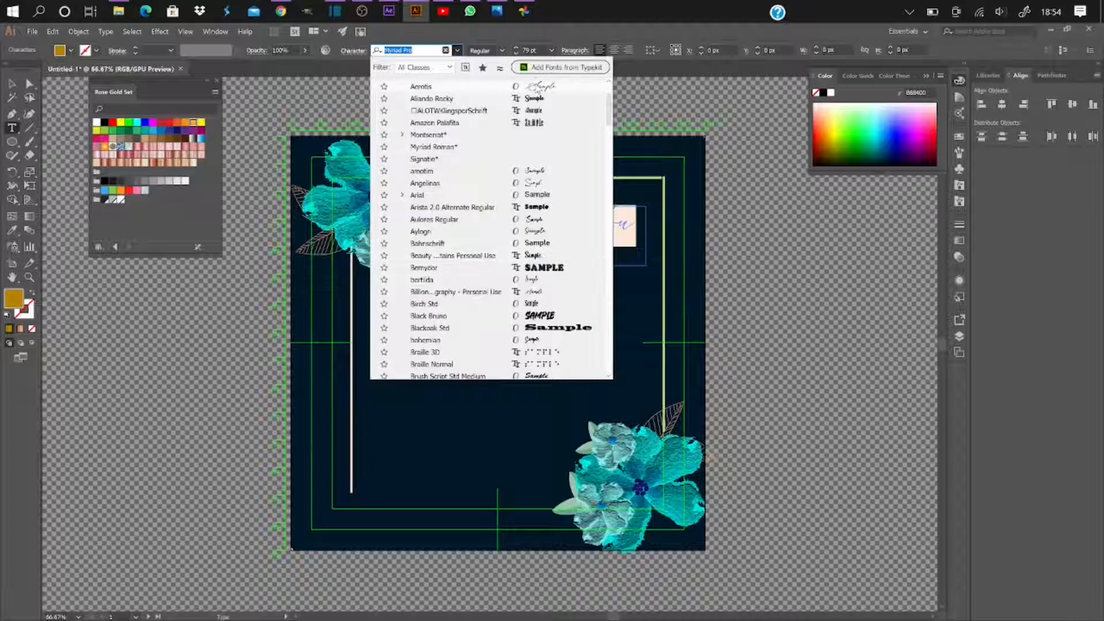
left_click(536, 88)
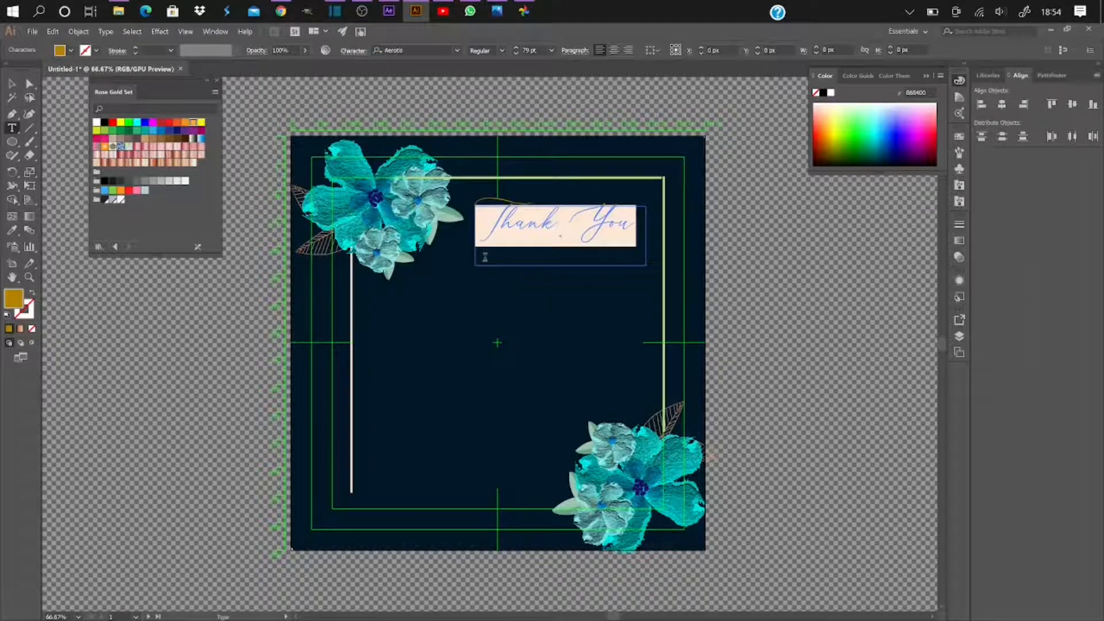
key("Escape")
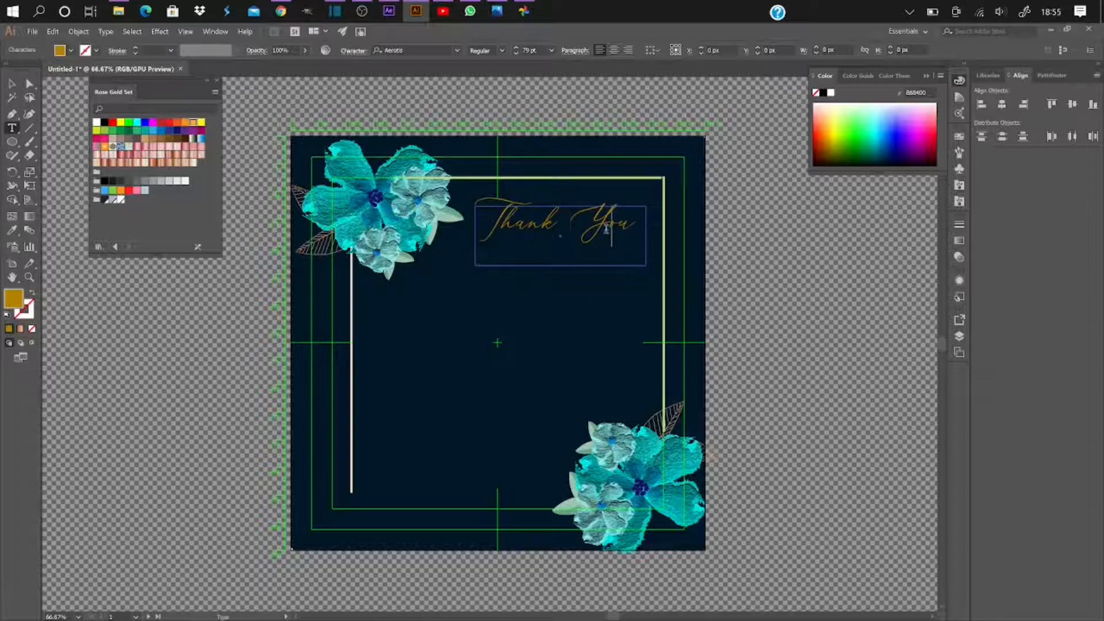
Put "You" on a second line below "Thank" and enlarge the text frame to about 512 by 357 px
left_click_drag(643, 225, 566, 224)
key("BackSpace")
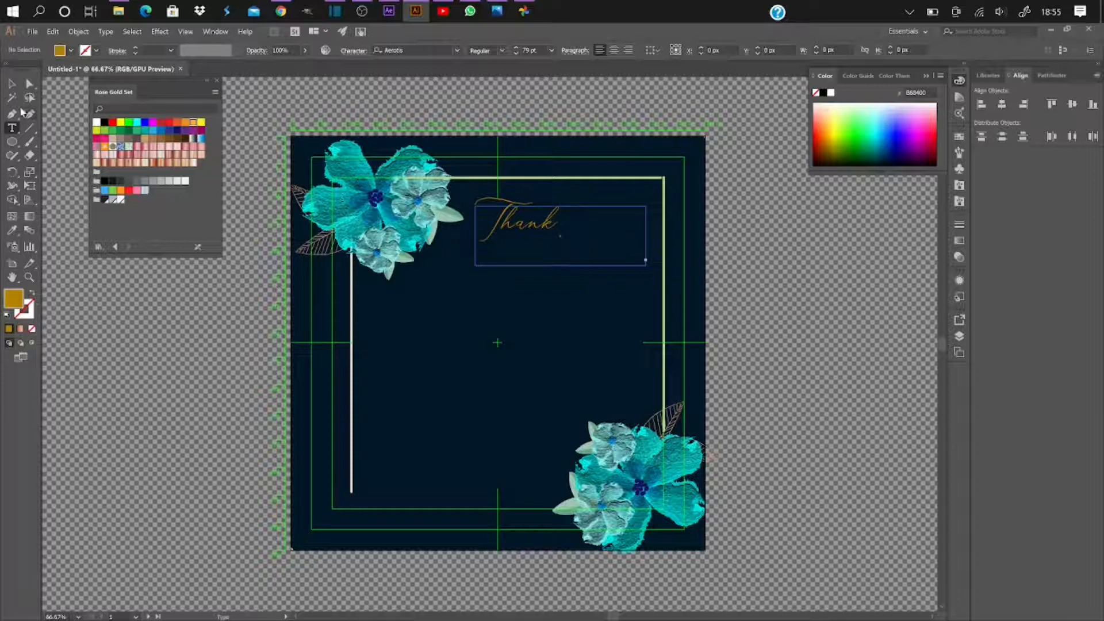
left_click(11, 84)
left_click_drag(561, 266, 561, 343)
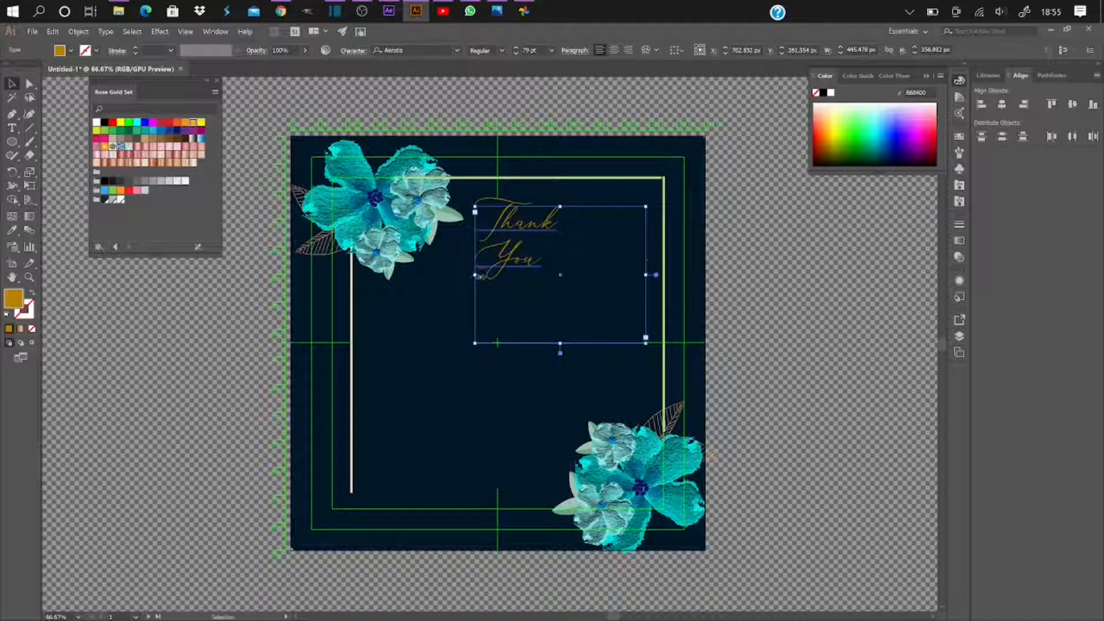
left_click_drag(473, 276, 461, 276)
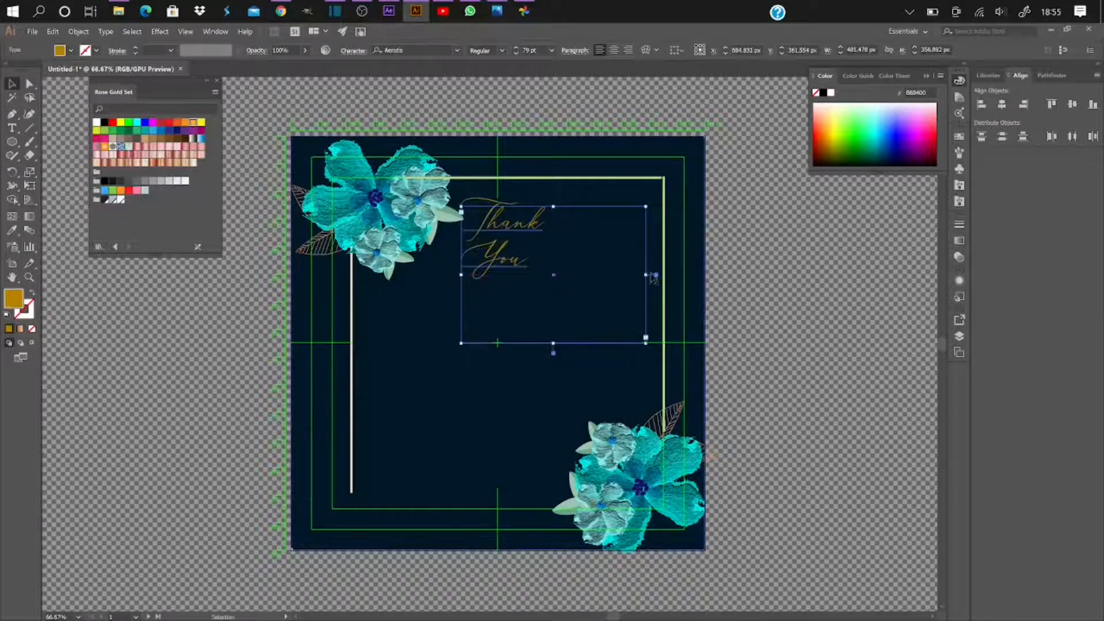
left_click_drag(645, 275, 657, 275)
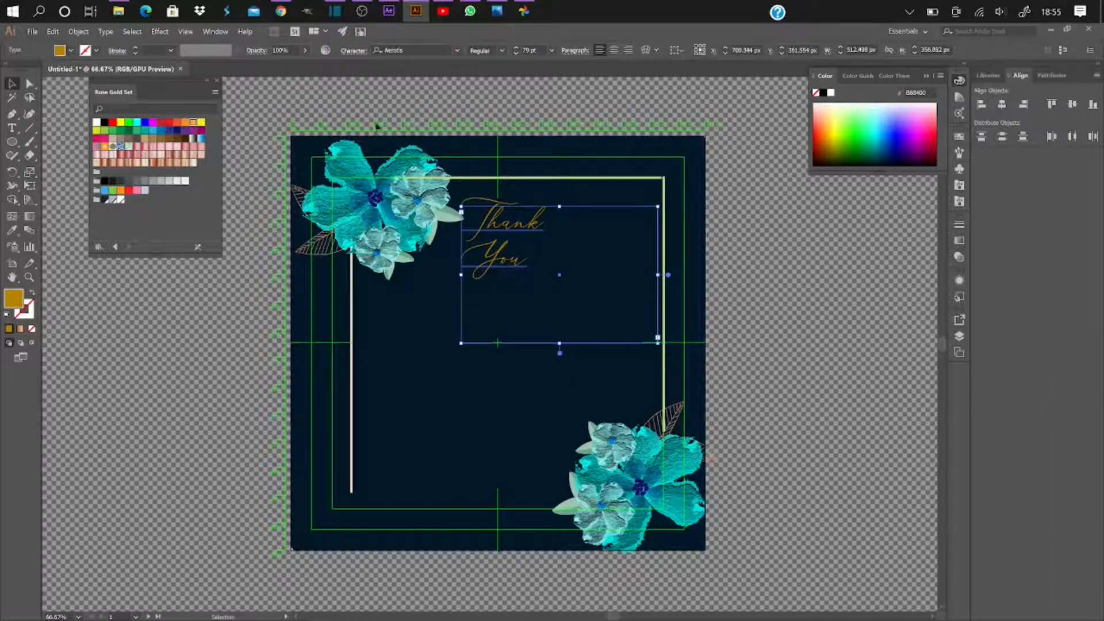
Increase the font size of the "Thank You" text to 158 pt
left_click(516, 48)
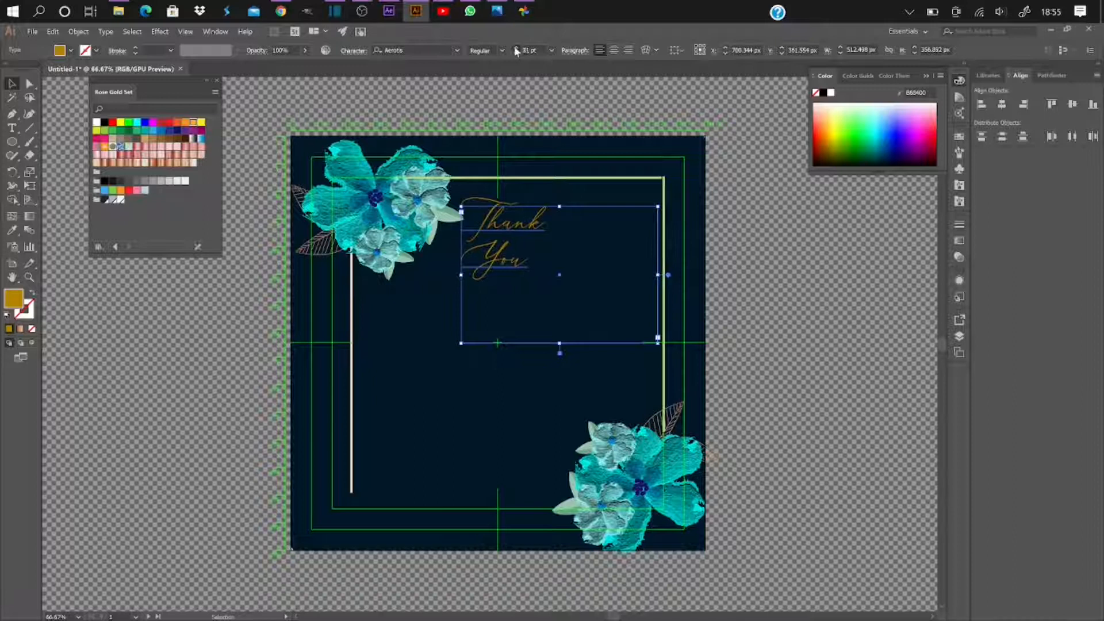
left_click(516, 48)
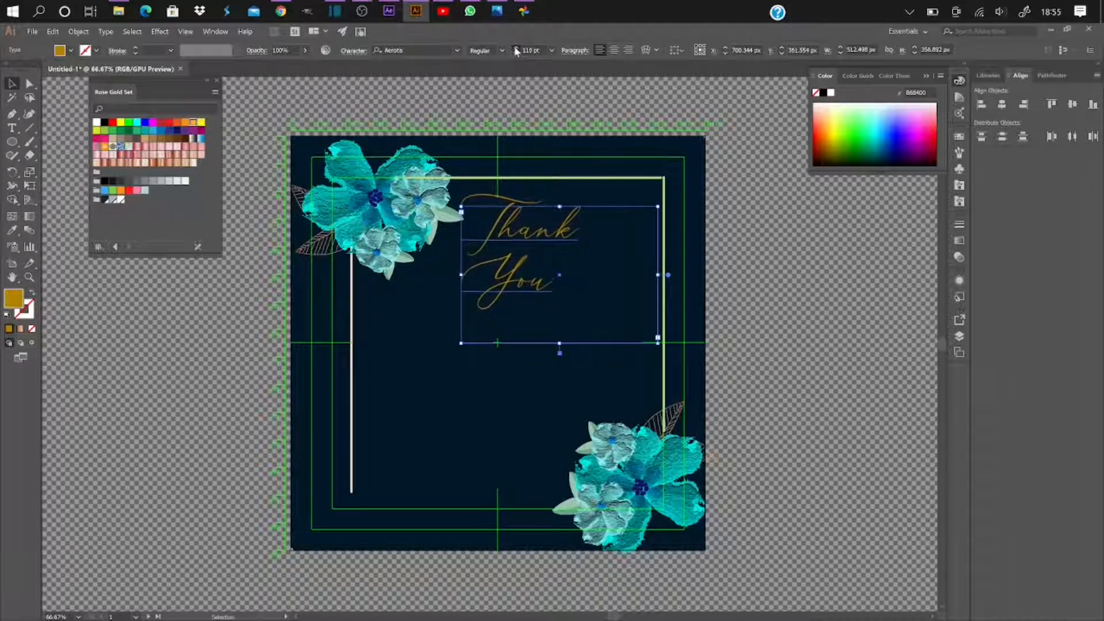
left_click(515, 50)
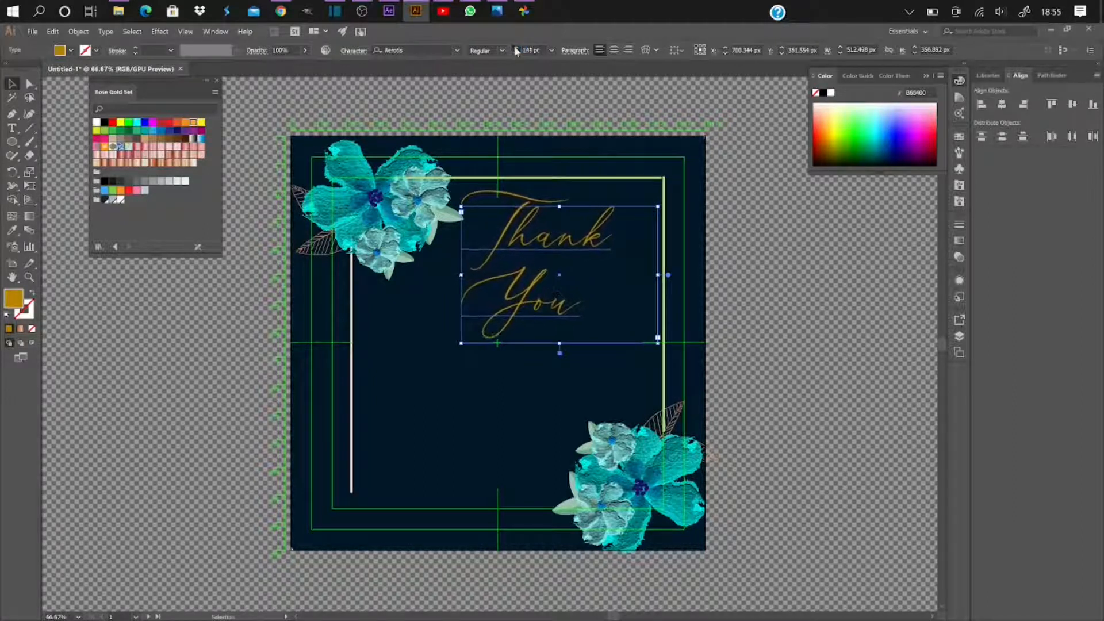
left_click(516, 50)
left_click(515, 49)
left_click(516, 50)
left_click(516, 49)
left_click(516, 50)
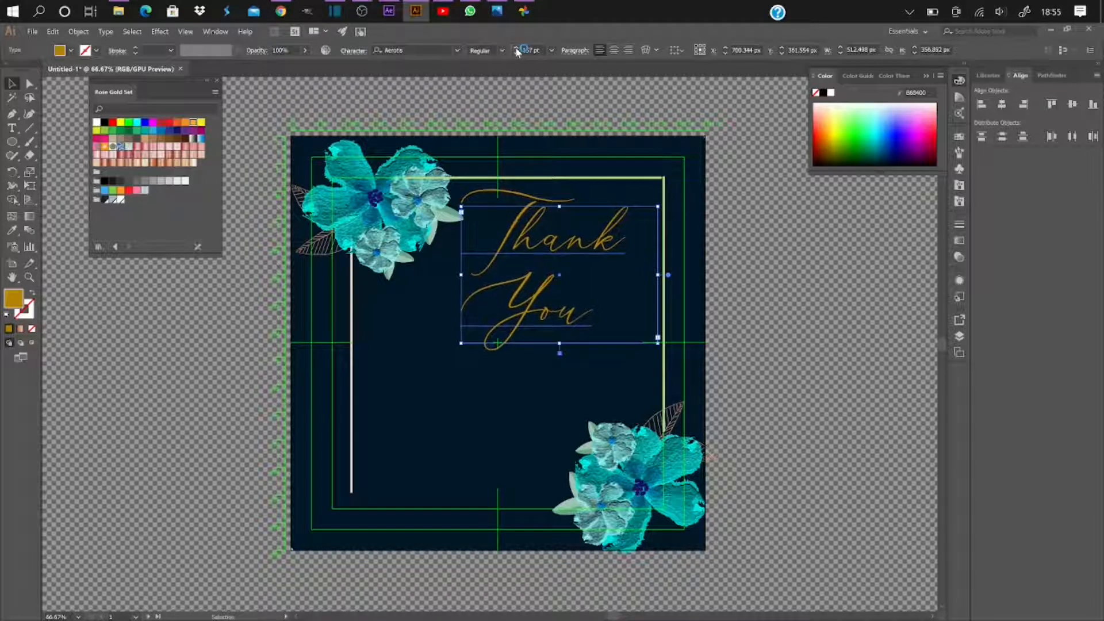
left_click(516, 49)
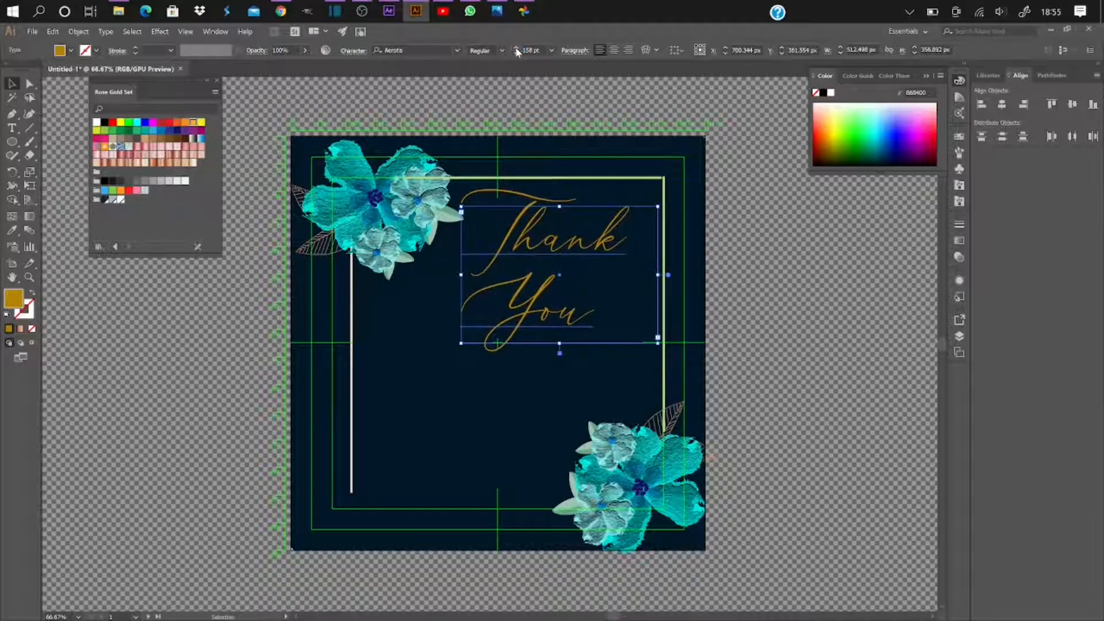
left_click(12, 128)
left_click(147, 340)
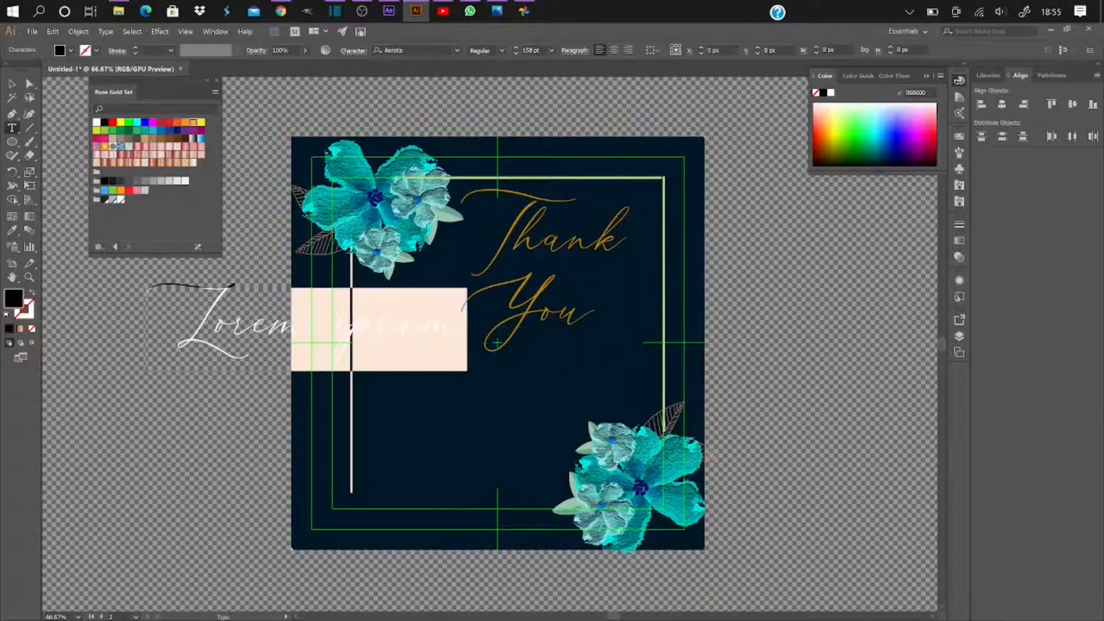
key("ctrl+z")
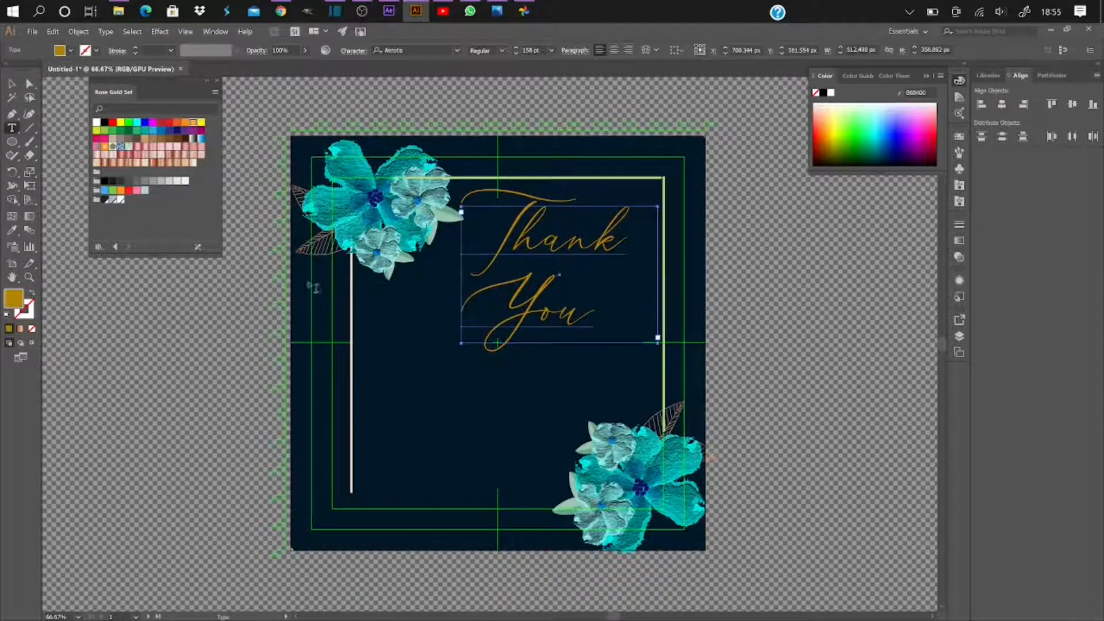
left_click(11, 83)
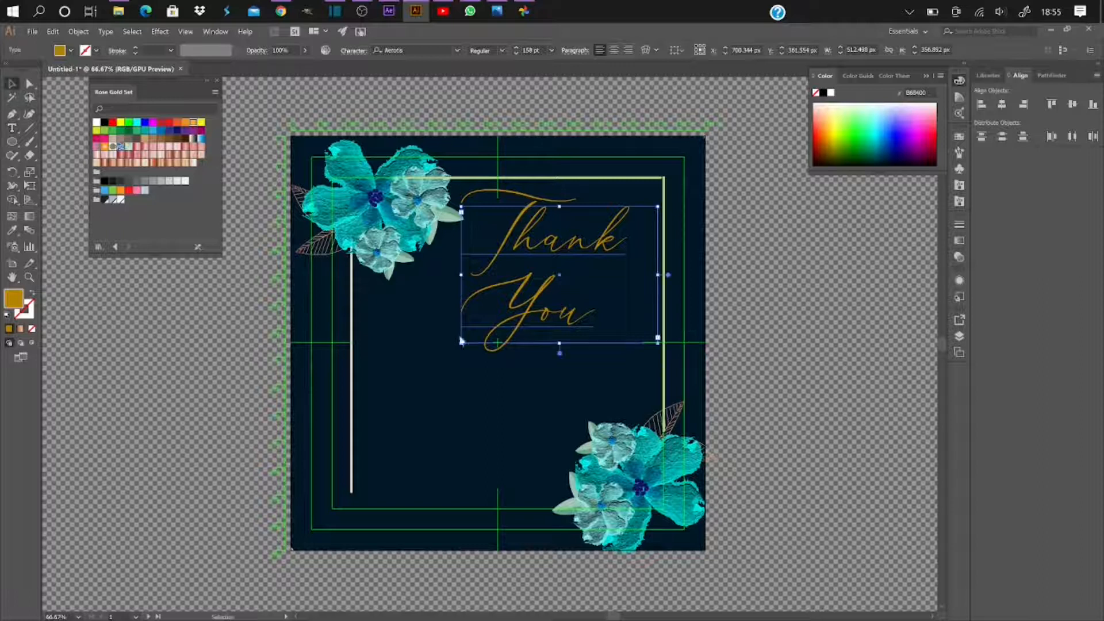
left_click(743, 365)
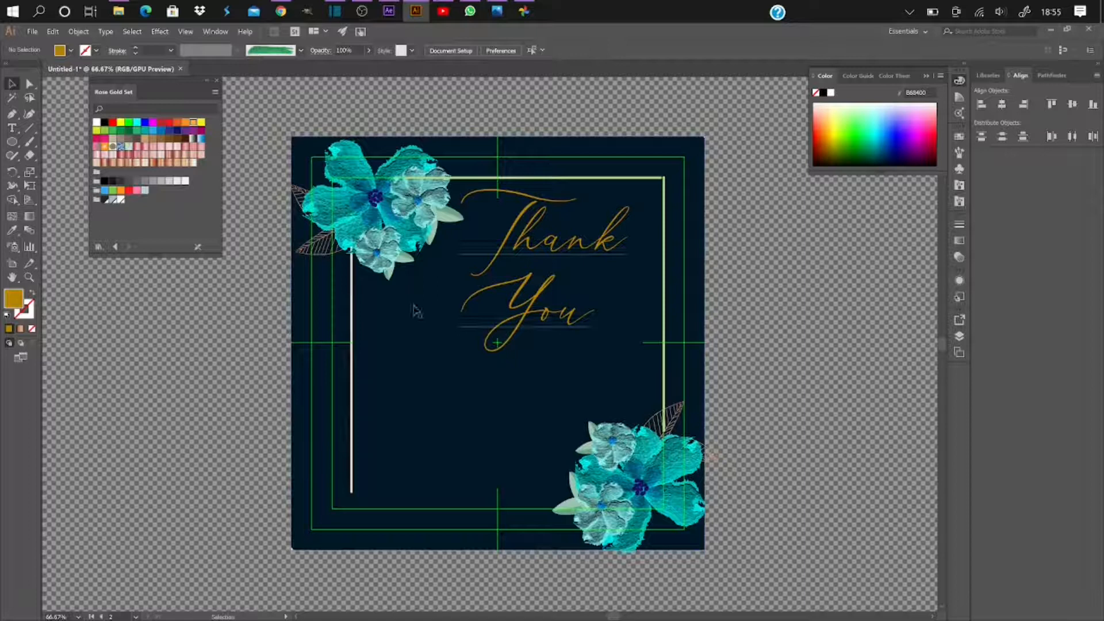
Give the left vertical line the text's gold colour as a 6 pt stroke with no fill
left_click(353, 371)
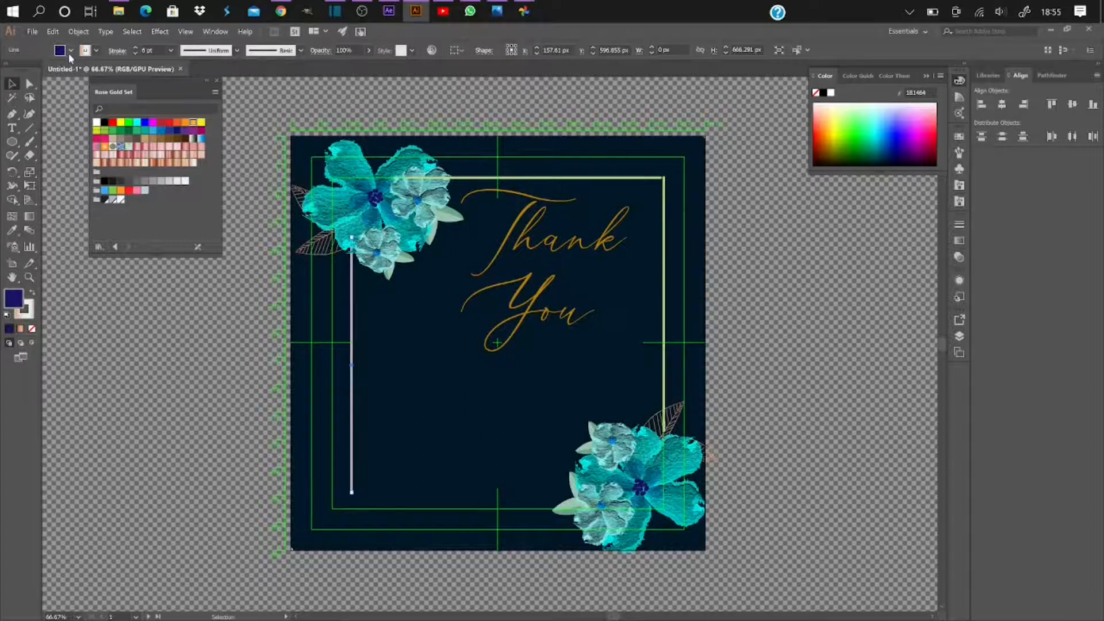
left_click(70, 51)
left_click(8, 70)
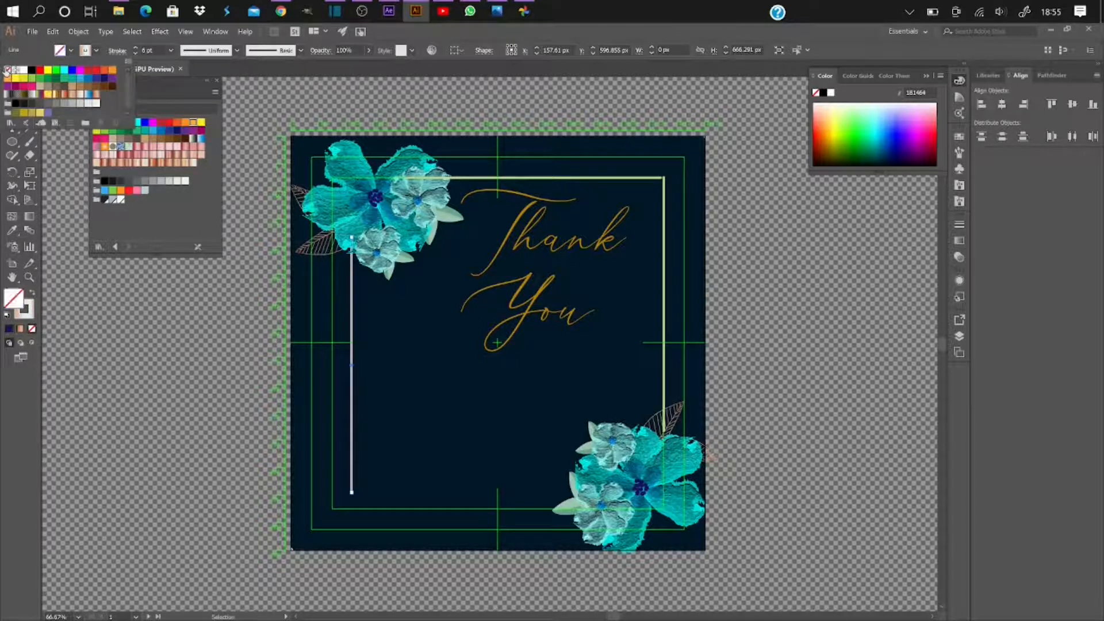
left_click(199, 359)
left_click(9, 231)
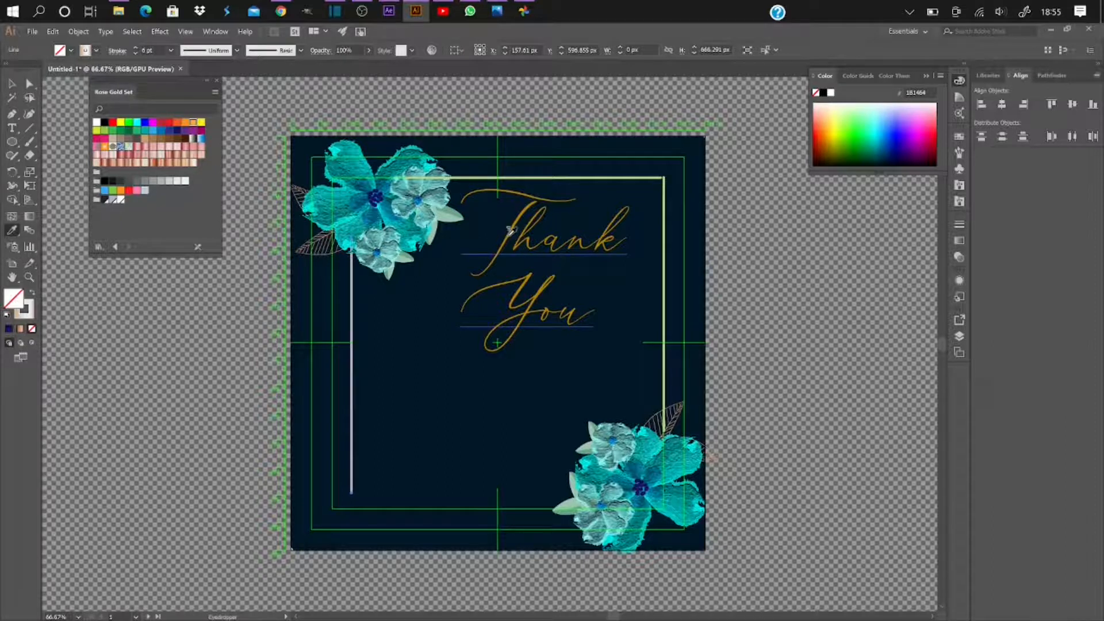
left_click(508, 229)
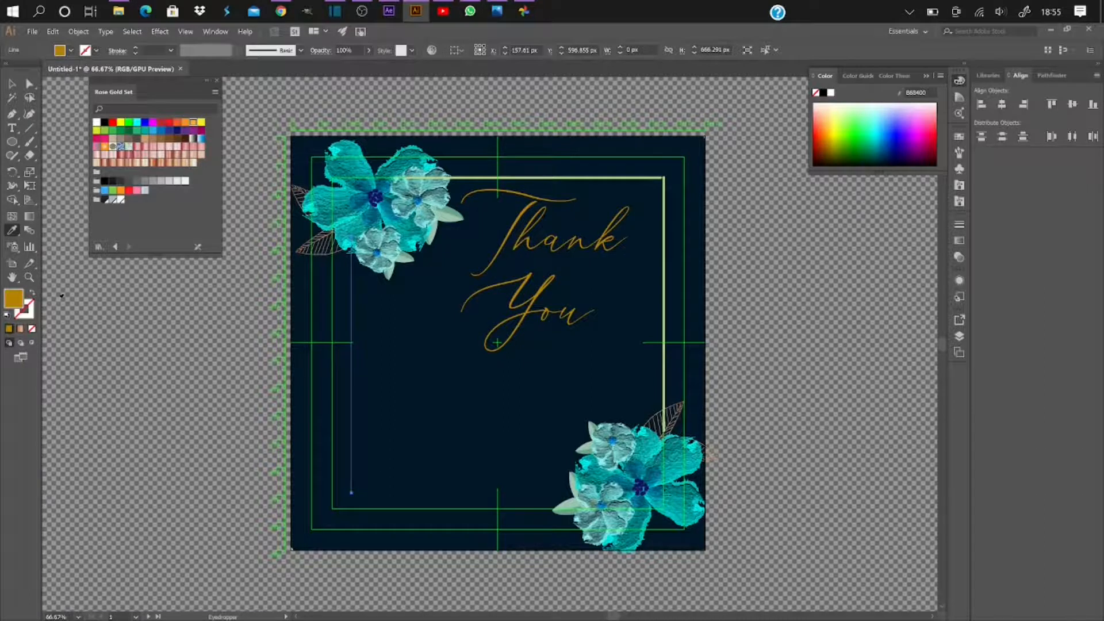
left_click(32, 292)
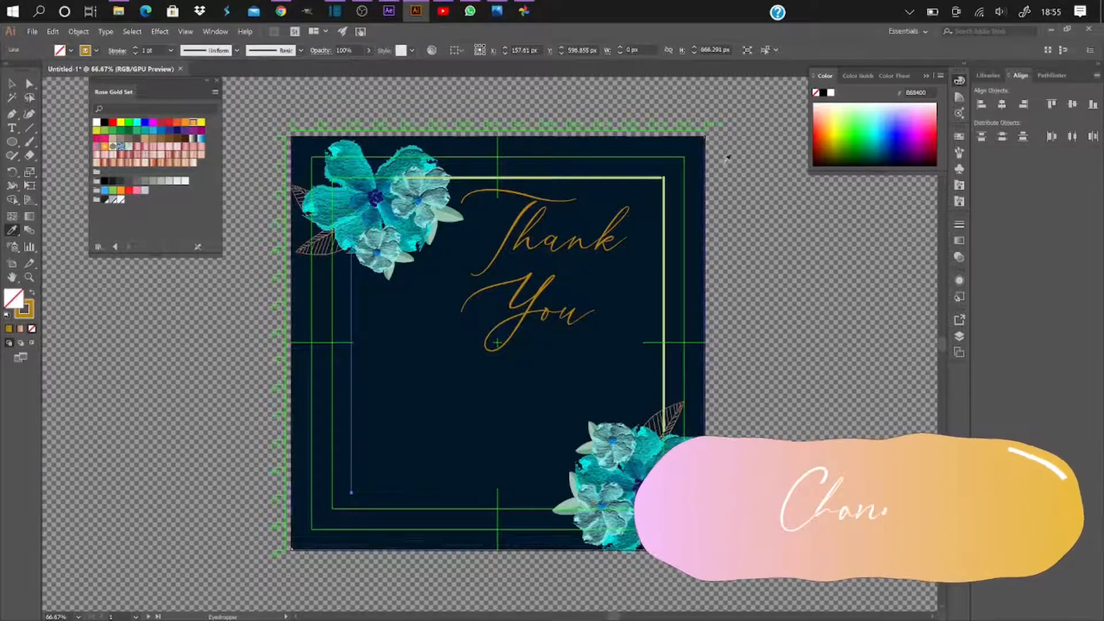
left_click(135, 48)
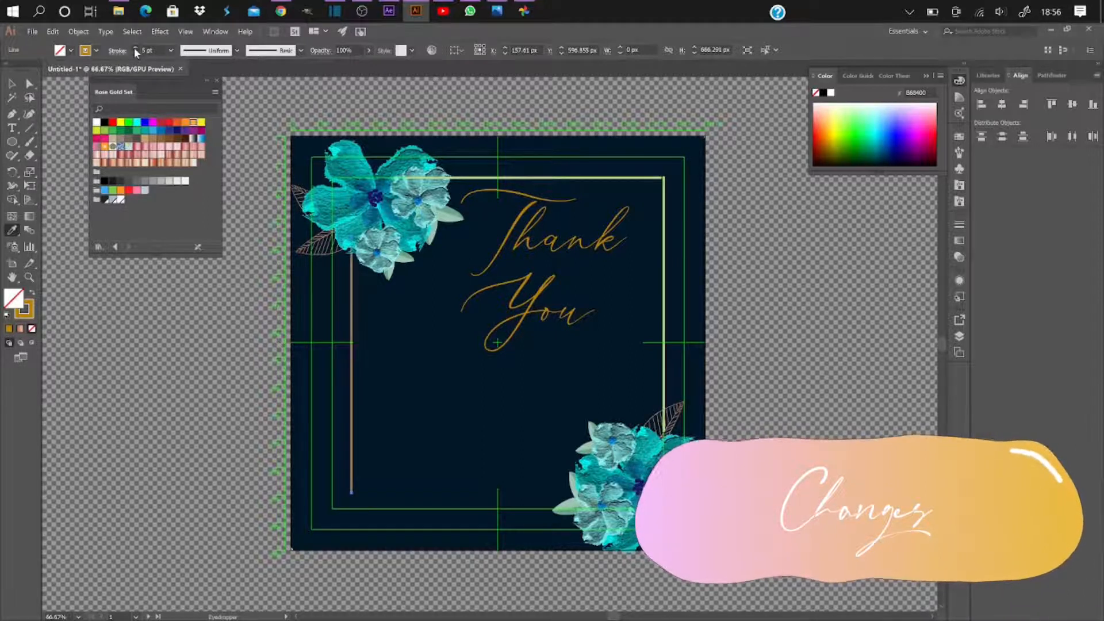
left_click(174, 374)
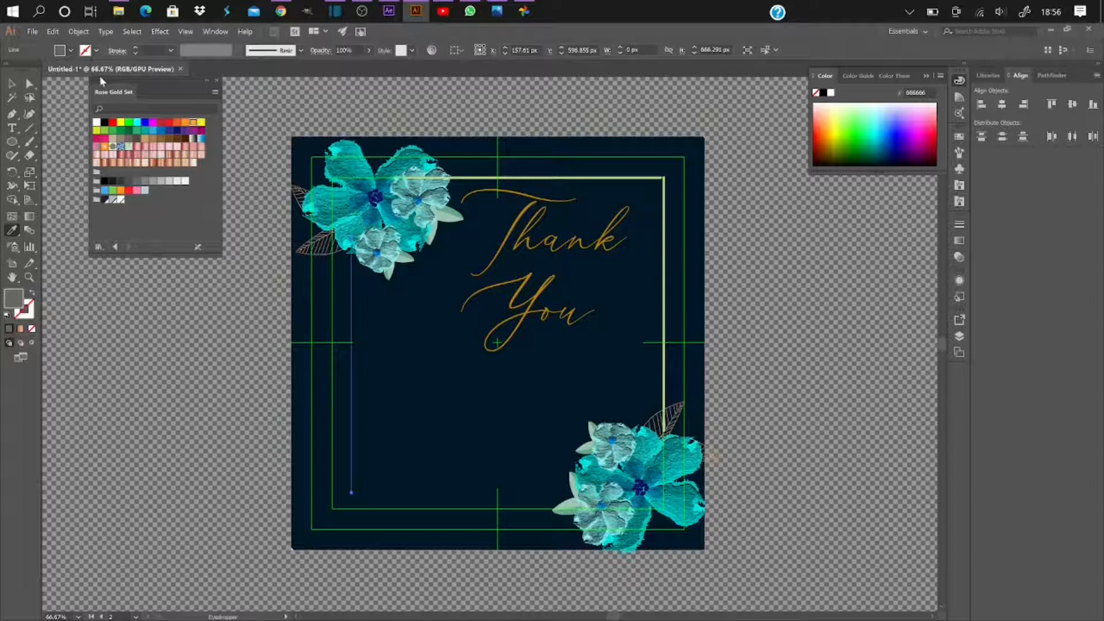
key("ctrl+z")
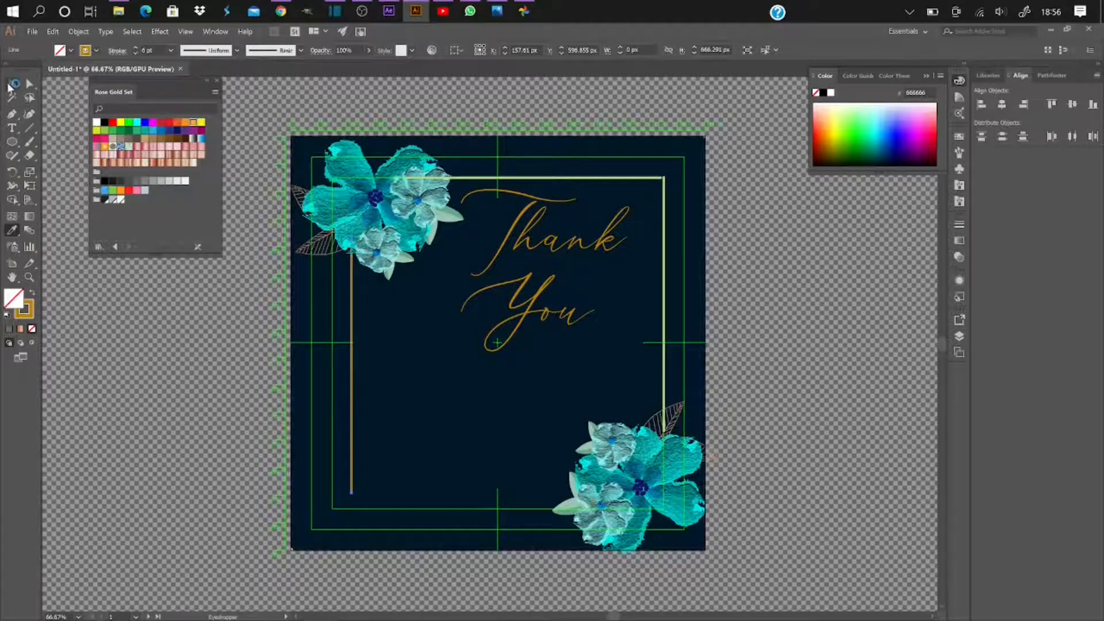
left_click(9, 85)
left_click(843, 412)
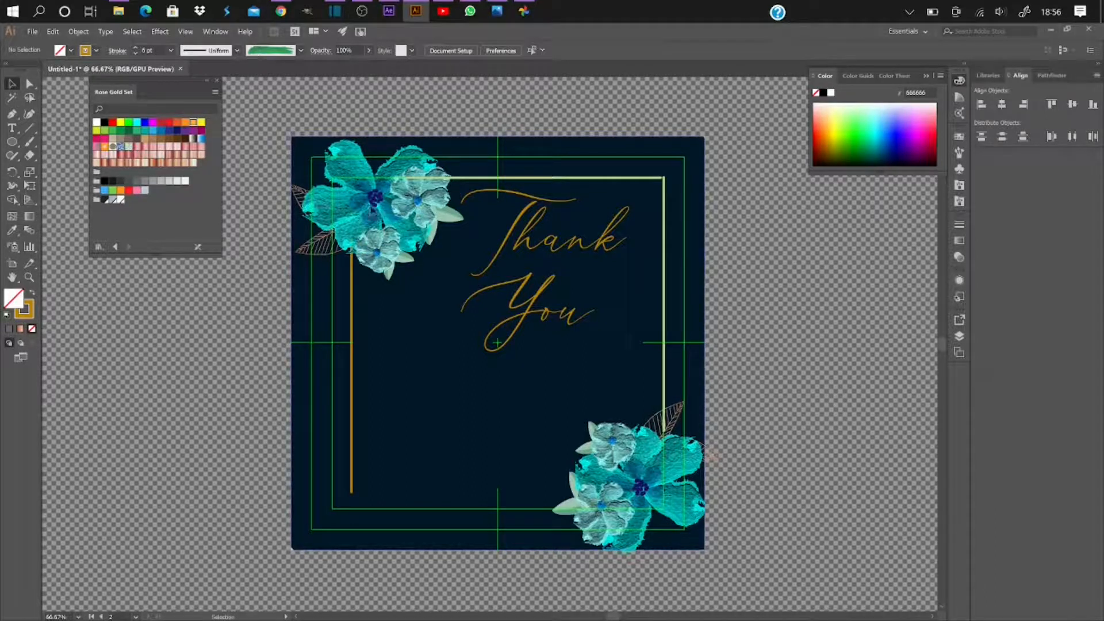
Recolour the pale green leaf beside the upper-left flower cluster with the orange FBB03B fill
left_click(29, 86)
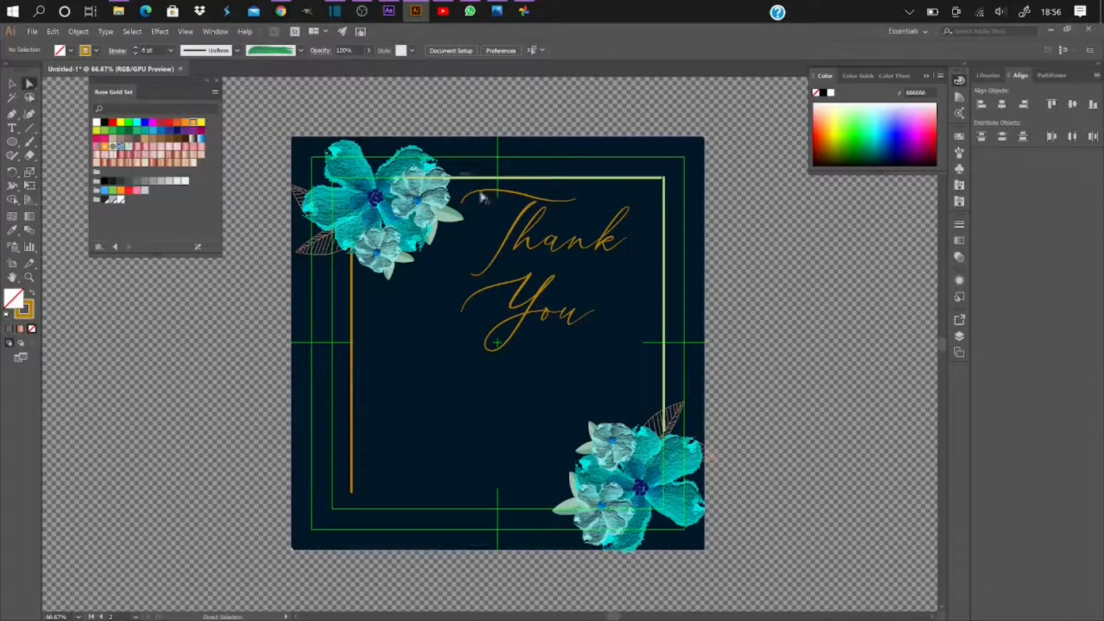
left_click(451, 219)
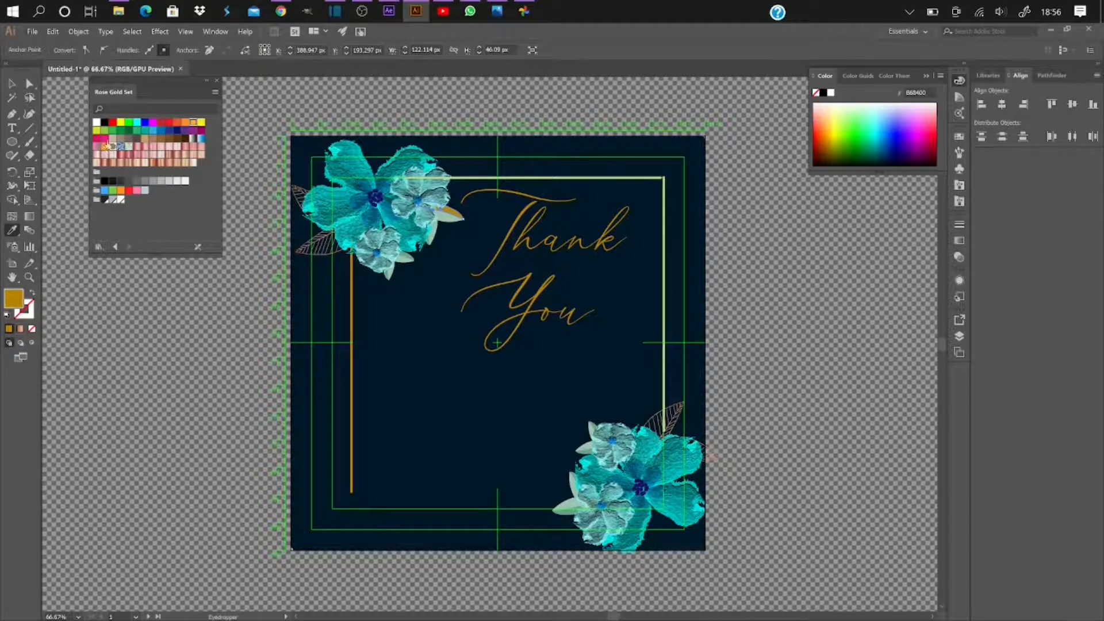
left_click(29, 83)
left_click(449, 226)
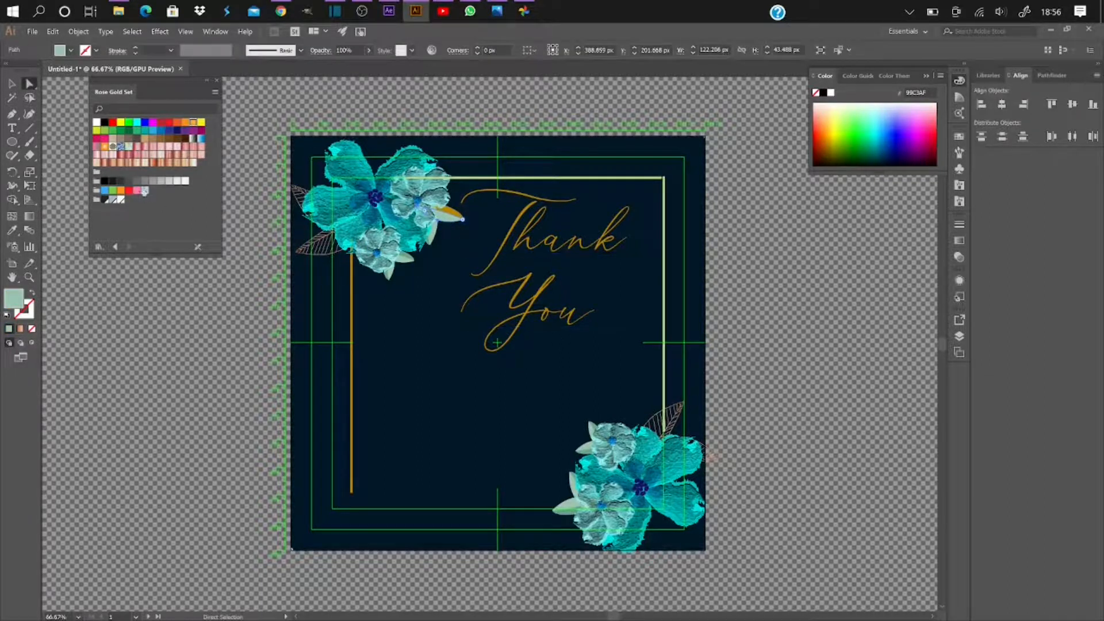
left_click(193, 124)
left_click(177, 381)
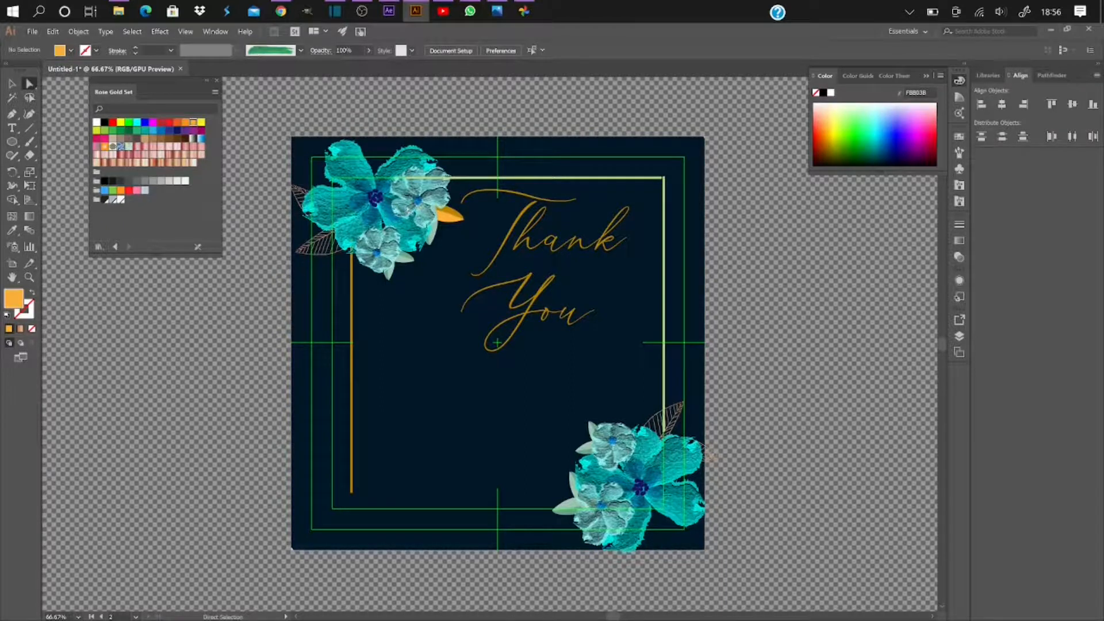
left_click(418, 244)
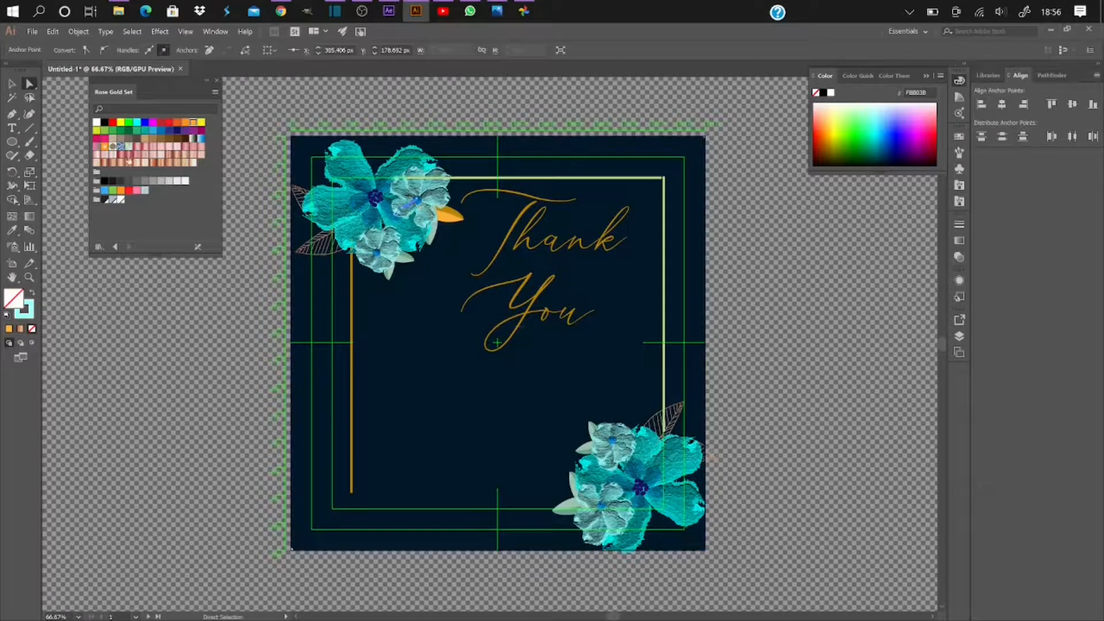
left_click(193, 122)
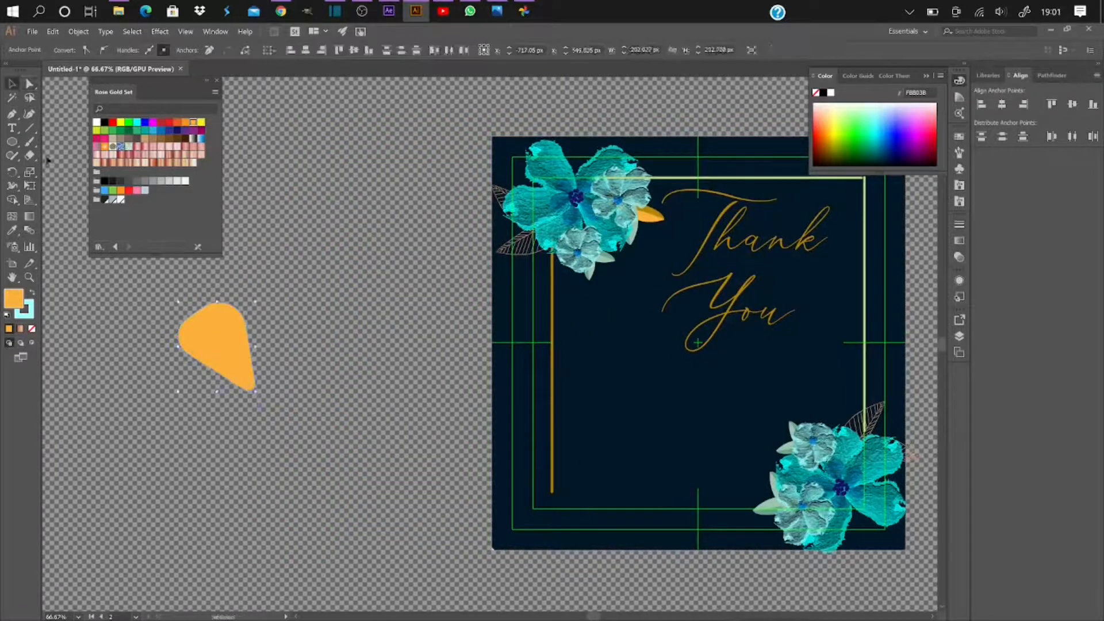
Build a large orange flower beside the artboard by placing pasted copies of the highlighted petal around a centre
mouse_move(185, 323)
left_mouse_down()
mouse_move(202, 313)
mouse_move(177, 336)
mouse_move(209, 372)
left_mouse_up()
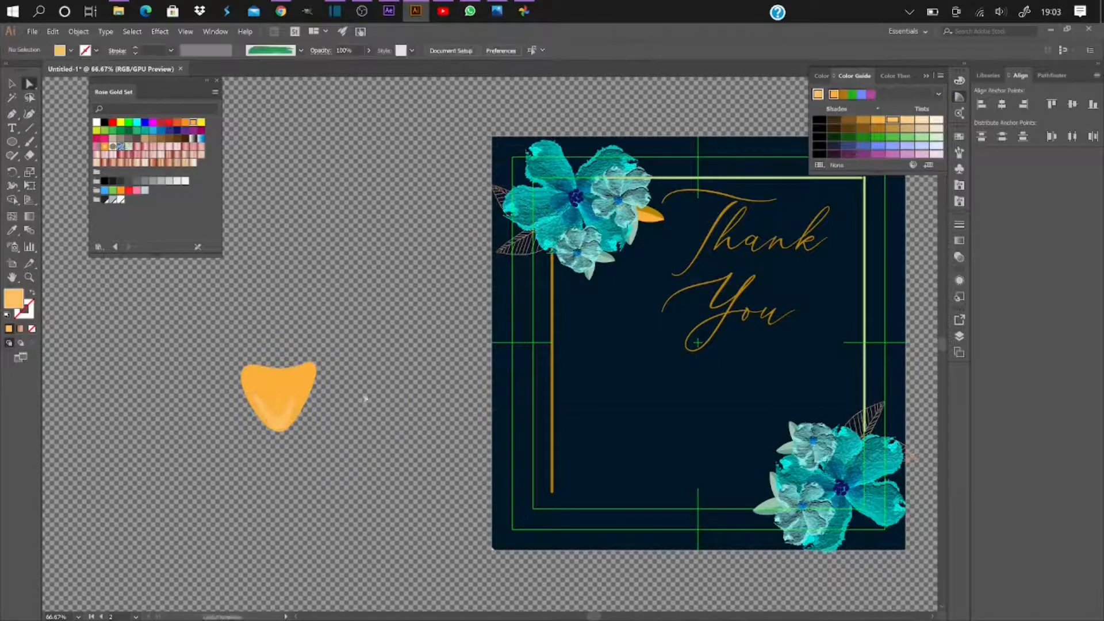
key("ctrl+v")
left_click_drag(490, 342, 320, 422)
key("ctrl+v")
left_click_drag(529, 382, 458, 389)
left_click_drag(490, 345, 288, 492)
left_click_drag(288, 492, 279, 492)
key("ctrl+v")
left_click_drag(491, 345, 323, 253)
Paste another orange petal and reshape the petal outlines by moving their anchor points
key("ctrl+v")
key("a")
left_click_drag(344, 400, 323, 407)
left_click_drag(265, 466, 253, 480)
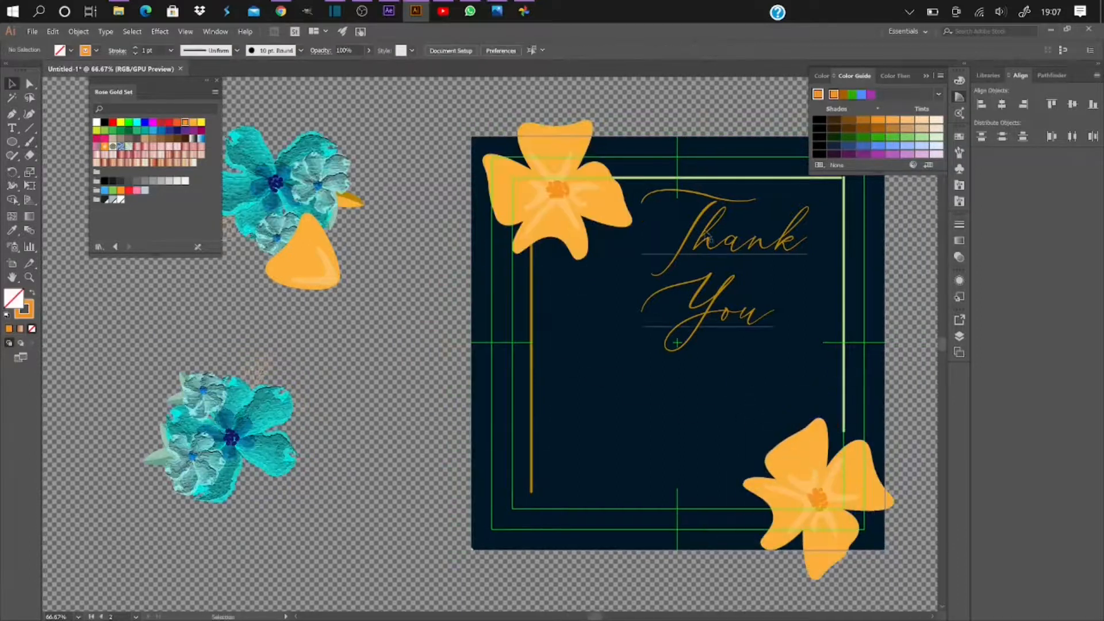
Move the "Thank You" text slightly down and left, and reposition the outlined leaf beside the lower-right flower
left_click_drag(708, 237, 697, 247)
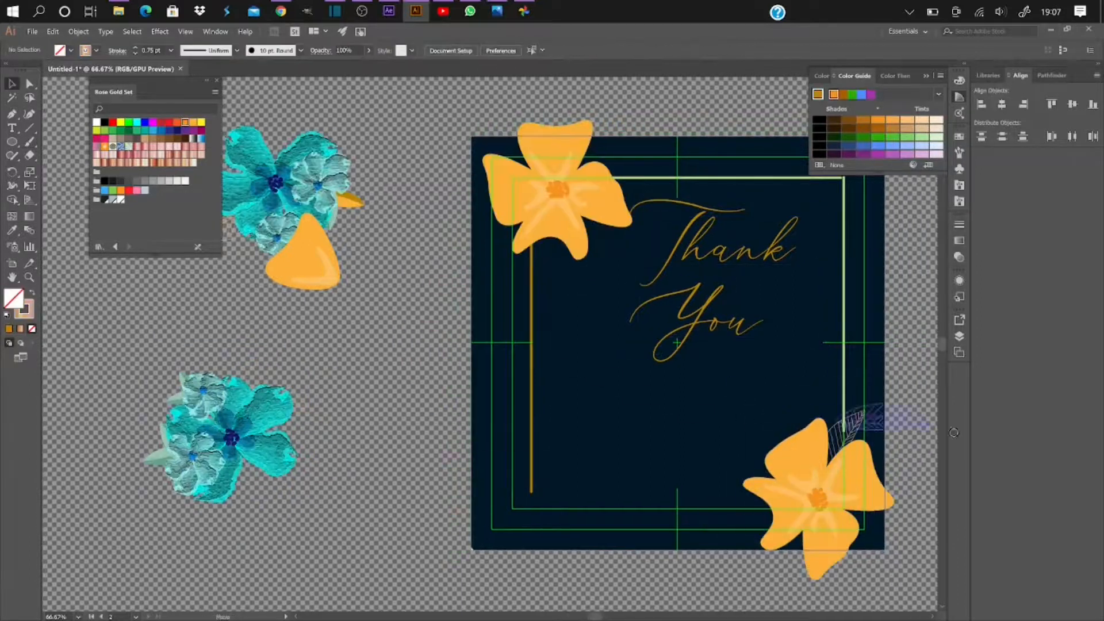
left_click_drag(868, 419, 865, 451)
Move the spare orange petal to the free area beside the artboard, give its inner accent an orange fill and copy it
left_click_drag(149, 80, 83, 93)
left_click_drag(325, 281, 377, 375)
left_click(118, 134)
left_click(350, 354)
key("ctrl+c")
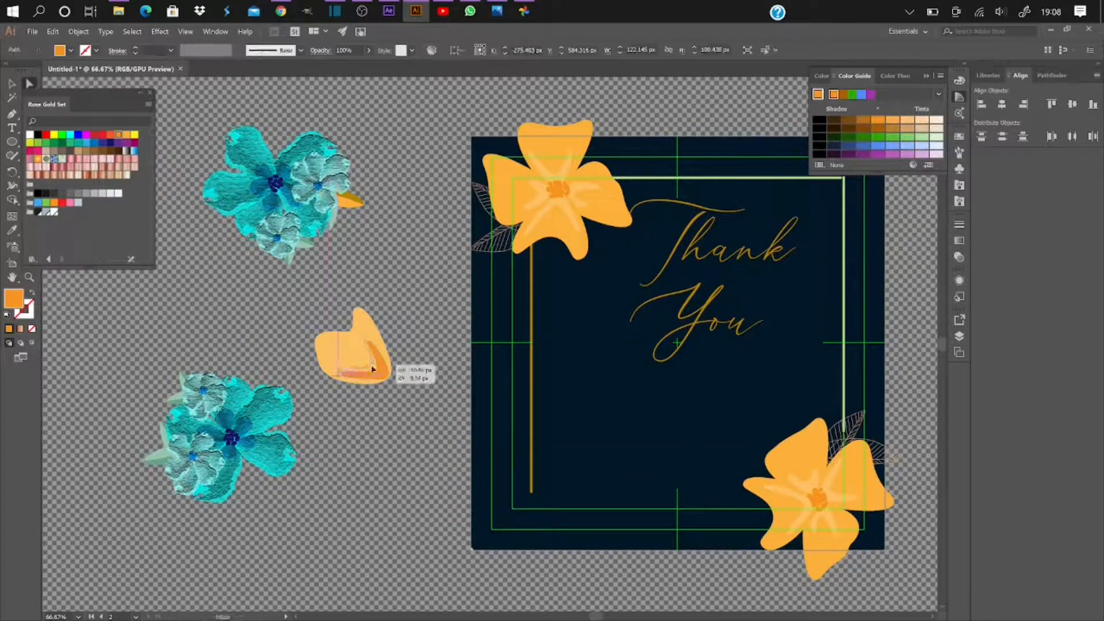
Complete a second flower from pasted and reshaped petal pieces and brush in its centre
key("ctrl+v")
left_click_drag(490, 345, 460, 397)
key("a")
left_click_drag(377, 459, 368, 467)
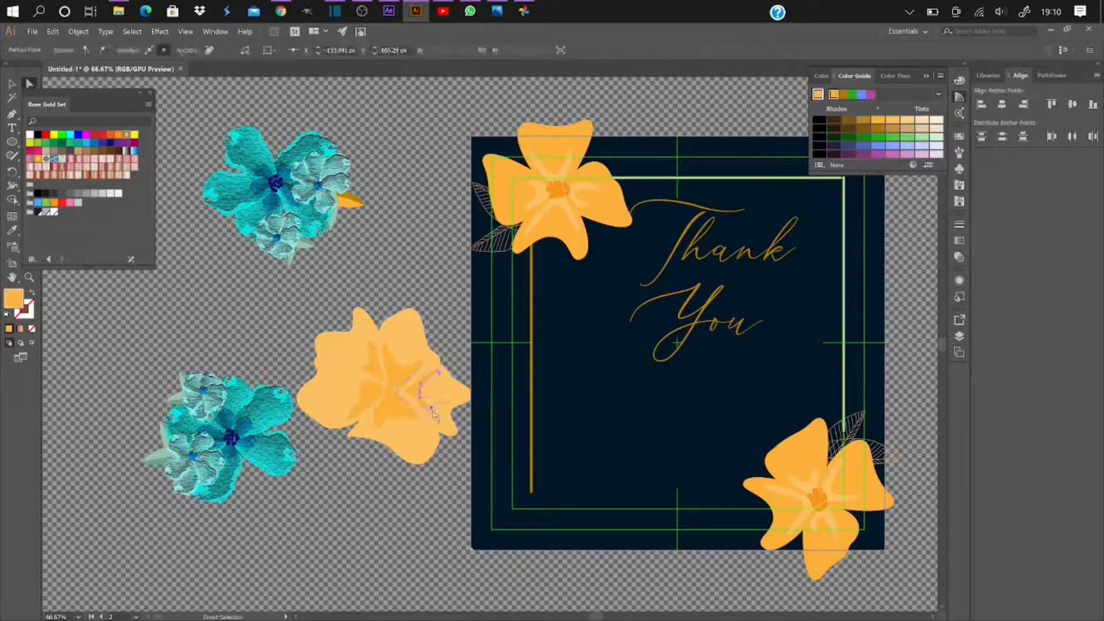
left_click_drag(86, 93, 128, 98)
key("b")
left_click_drag(384, 377, 396, 388)
Move the teal flower cluster aside and place the new small flower over the upper-left orange flower
key("v")
left_click_drag(231, 437, 100, 495)
left_click_drag(297, 464, 408, 362)
left_click(368, 342)
mouse_move(543, 253)
left_mouse_down()
mouse_move(612, 162)
mouse_move(554, 236)
left_mouse_up()
Recolour the small flower's petals with the palest cream tint
key("a")
left_click(624, 150)
left_click(935, 119)
Move the gold leaf from the teal cluster to the lower edge of the small cream flower
key("v")
left_click(399, 352)
left_click_drag(336, 211, 544, 261)
scroll(543, 261, "up", 3)
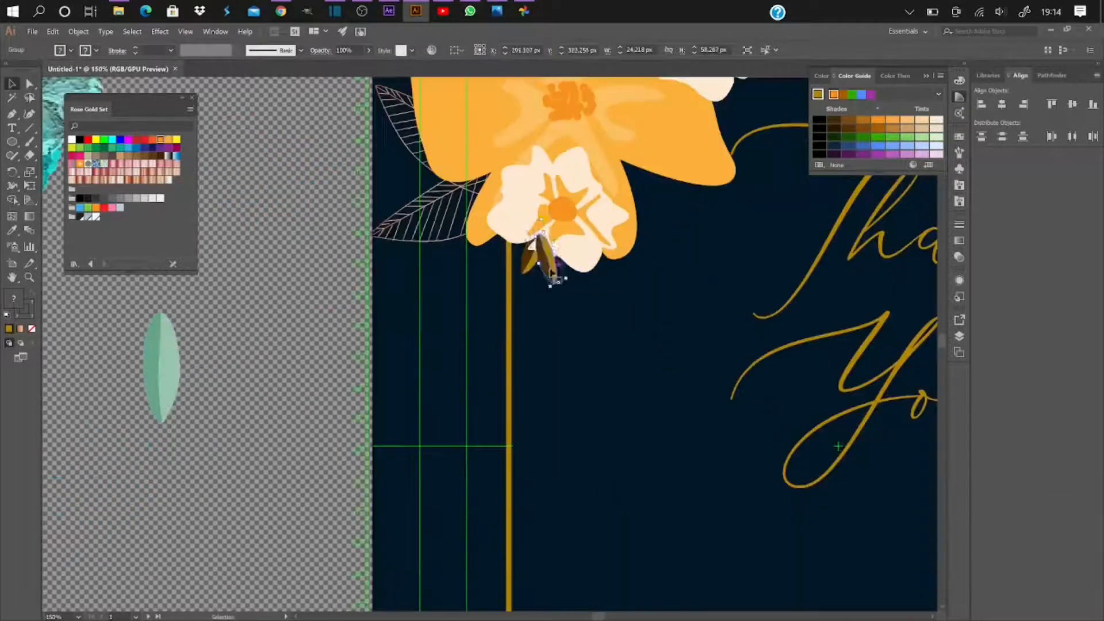
Duplicate the two small cream flowers with their leaves and place the copies over the lower-right orange flower
scroll(552, 271, "down", 2)
left_click_drag(530, 580, 702, 403)
scroll(702, 403, "down", 2)
key("ctrl+v")
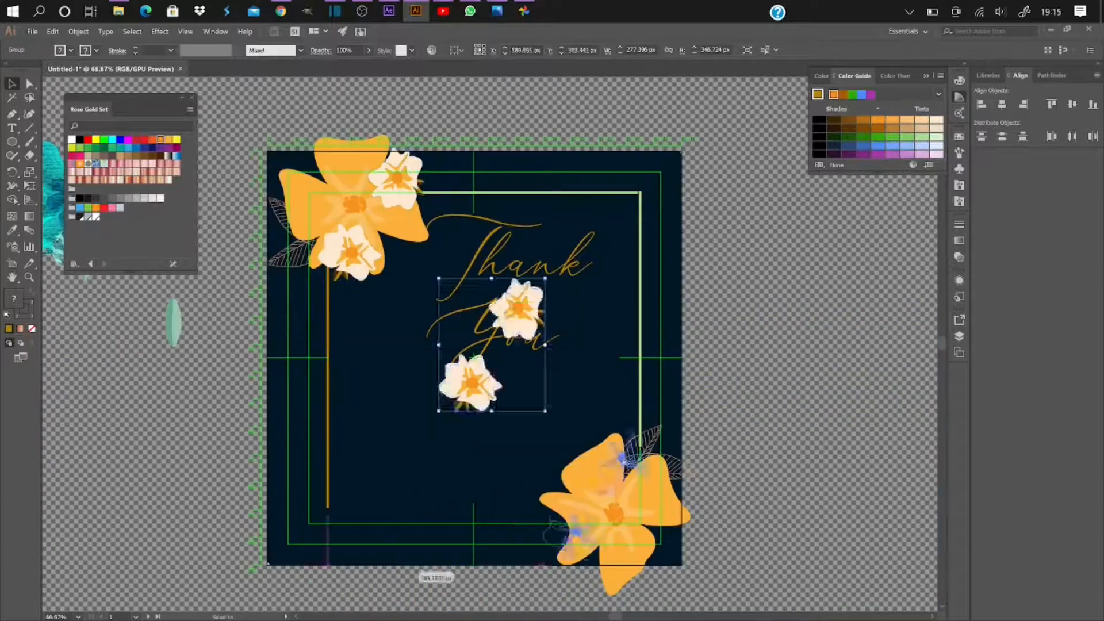
left_click_drag(493, 345, 571, 518)
left_click(776, 485)
scroll(529, 474, "down", 1)
Draw an additional text frame below "You" and choose a font for it
left_click(436, 287)
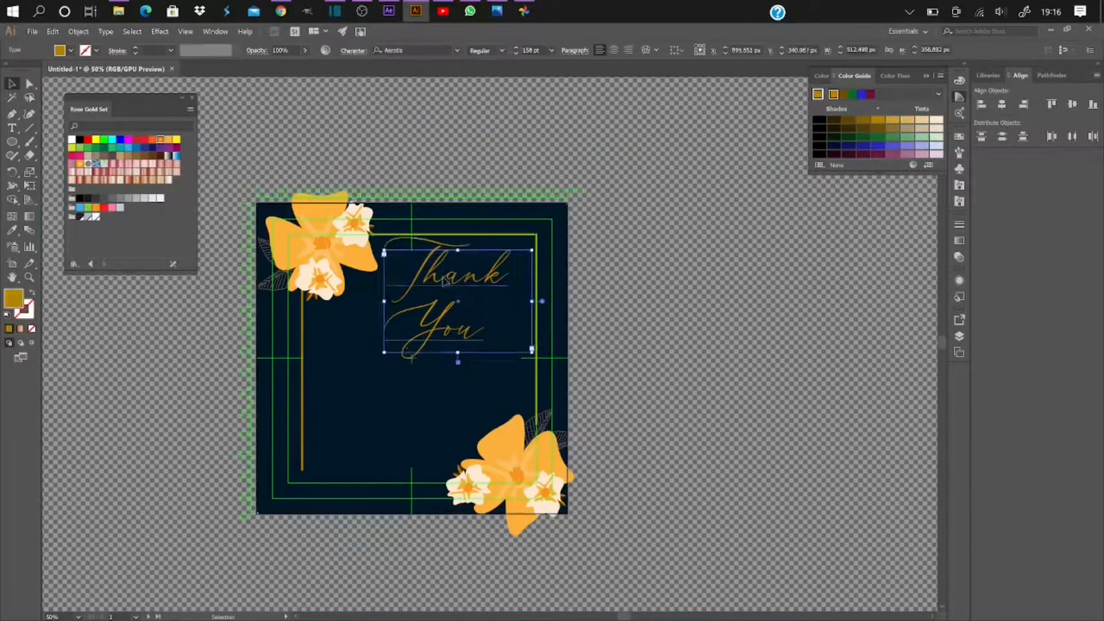
left_click(690, 402)
key("t")
mouse_move(313, 391)
left_mouse_down()
mouse_move(470, 409)
mouse_move(488, 446)
left_mouse_up()
left_click(403, 50)
left_click(557, 182)
Adjust the font size of the "Thank You" text and move it toward the centre of the artboard
left_click(12, 84)
left_click(516, 53)
left_click(199, 171)
left_click_drag(460, 282, 426, 315)
left_click(643, 521)
Nudge the "Thank You" text down and increase its font size to 176 pt
scroll(536, 236, "up", 13)
left_click(562, 339)
scroll(579, 374, "down", 14)
scroll(678, 327, "down", 3)
scroll(598, 346, "up", 5)
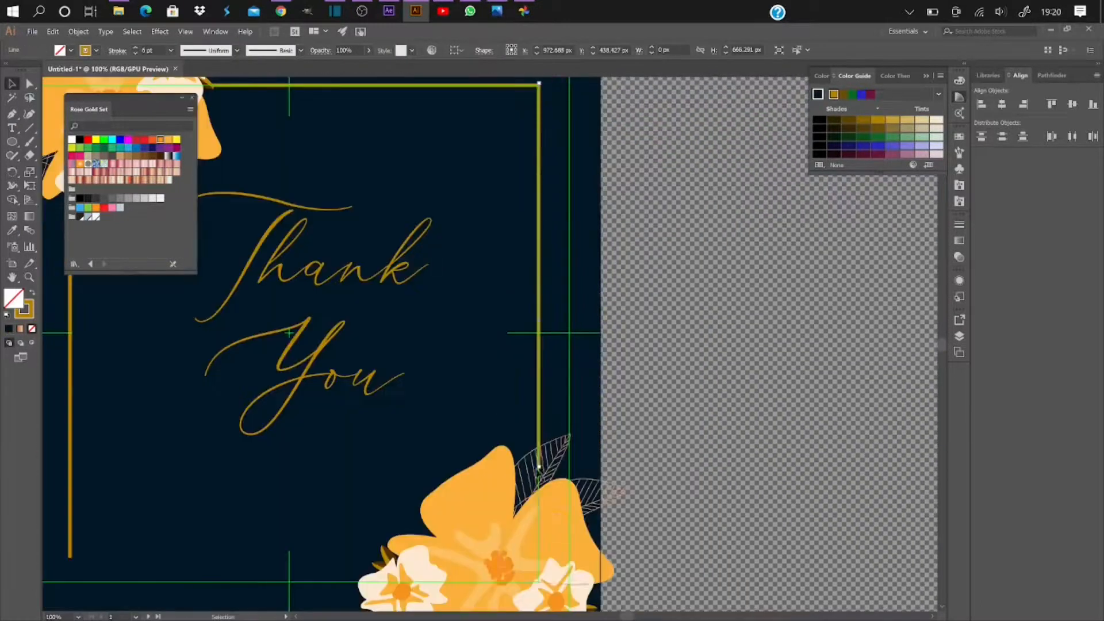
left_click_drag(371, 428, 372, 441)
scroll(516, 463, "down", 4)
left_click(578, 312)
left_click(516, 50)
left_click(515, 48)
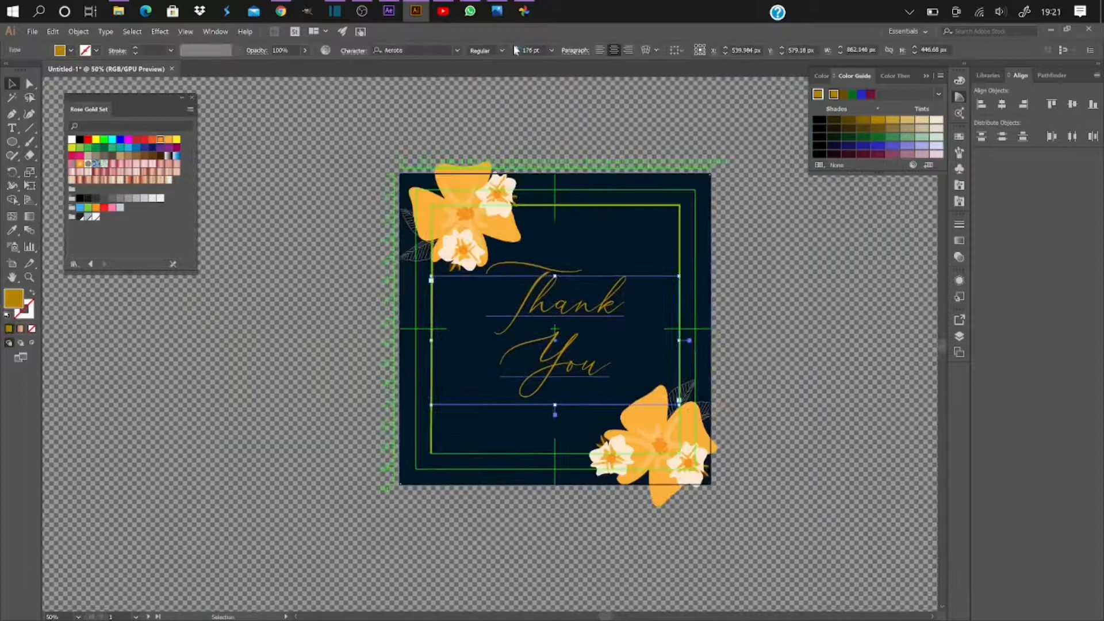
left_click(154, 410)
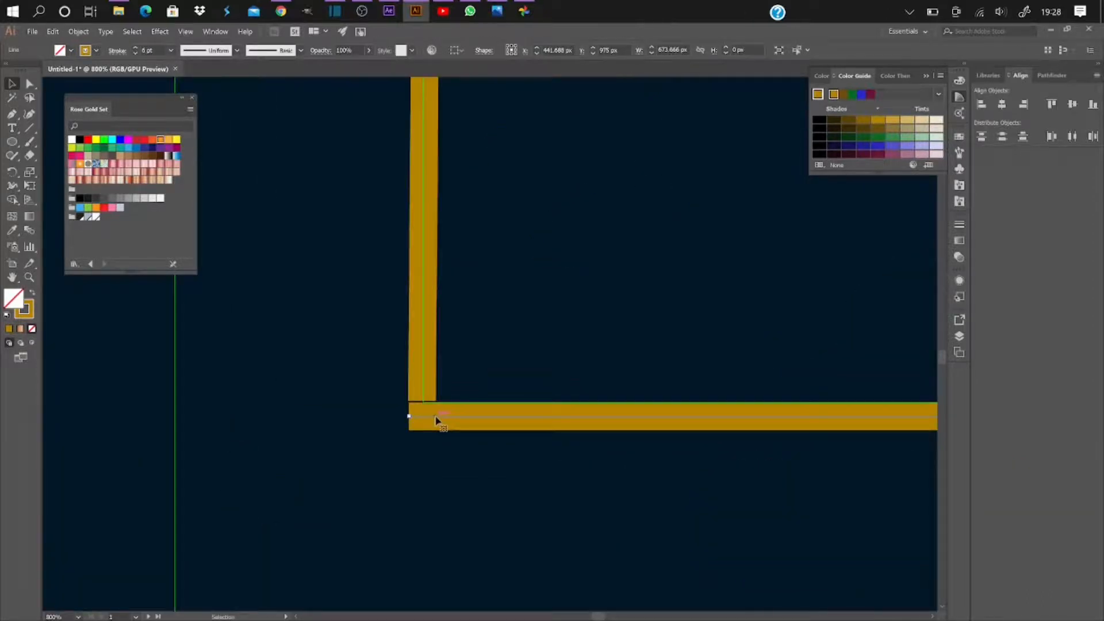
Move the bottom frame line up to meet the left line's lower end and send it behind the lower-right flowers
left_click_drag(436, 419, 414, 399)
right_click(259, 417)
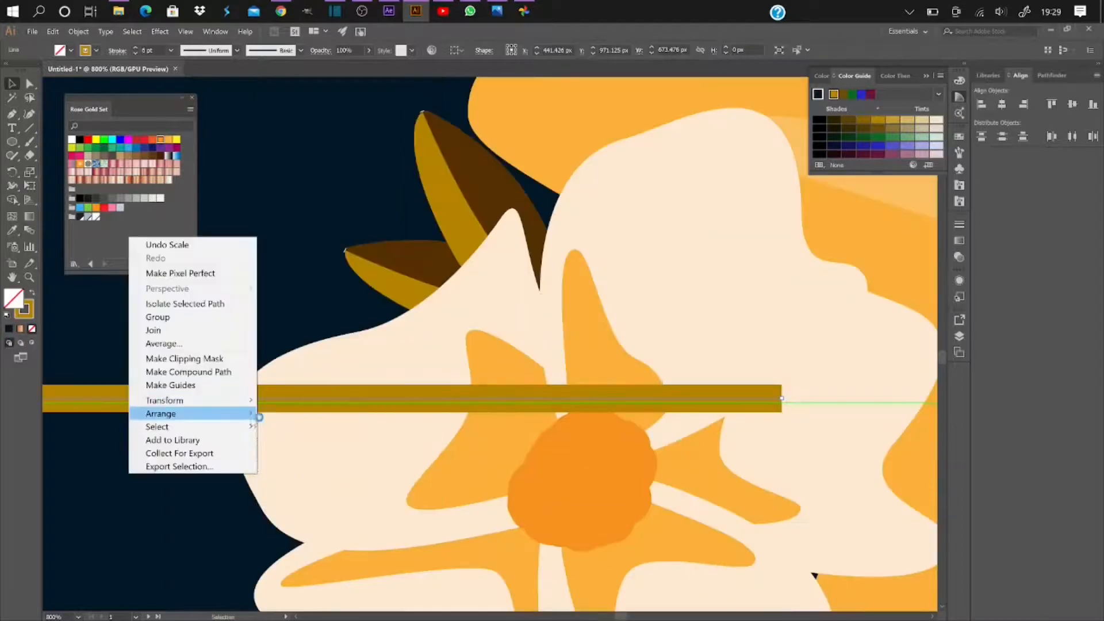
mouse_move(253, 413)
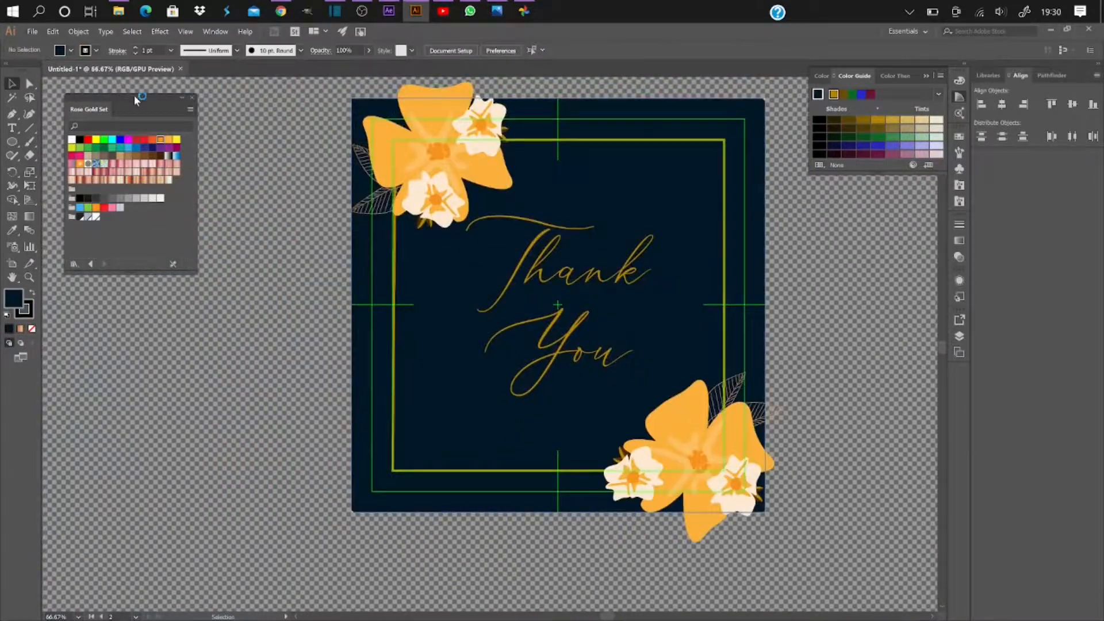
Close the Rose Gold Set swatches and collapse the Color Guide
left_click_drag(133, 95, 185, 94)
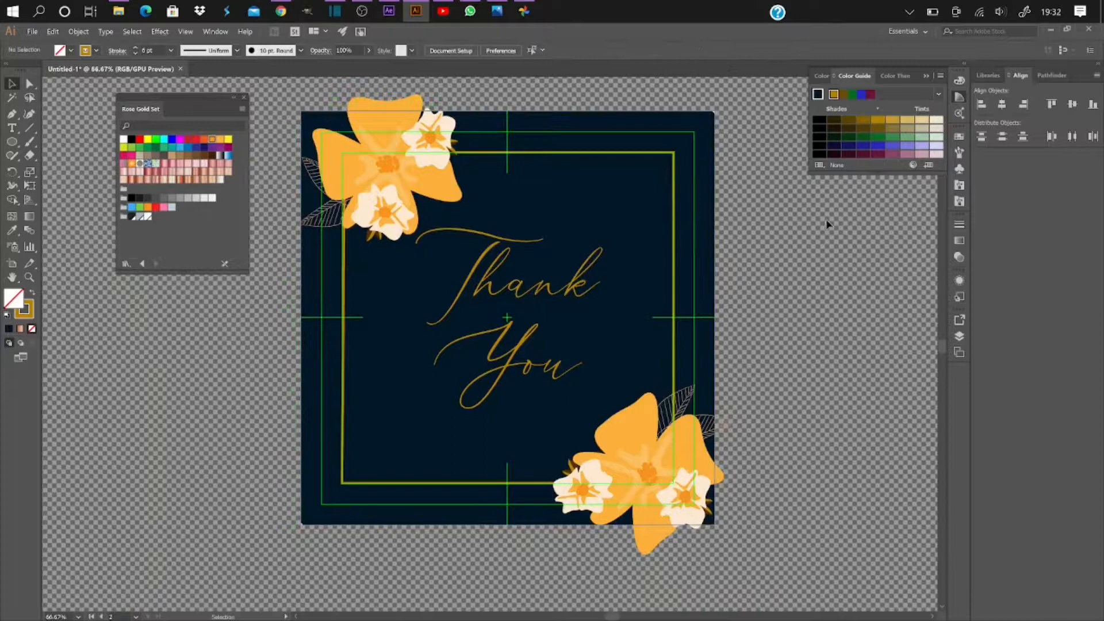
scroll(798, 328, "up", 2)
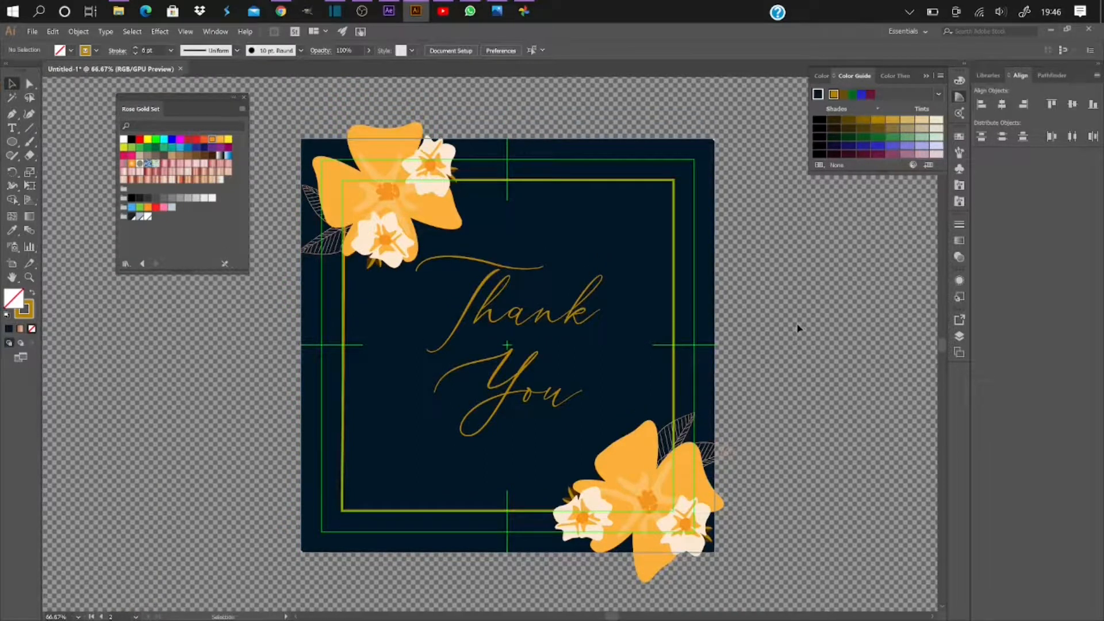
scroll(798, 328, "down", 1)
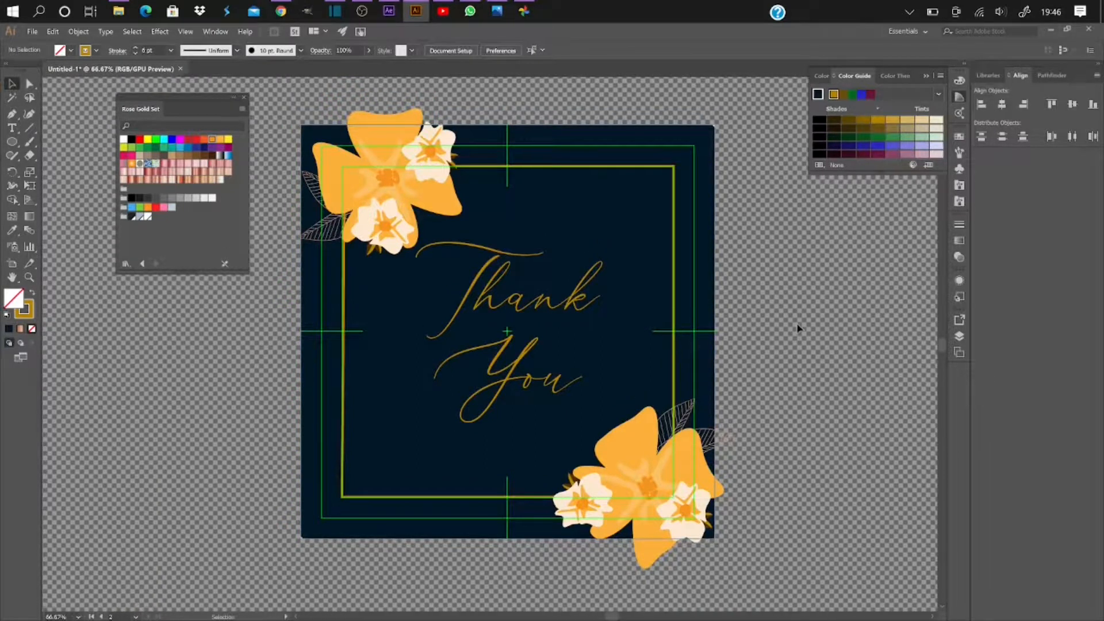
left_click(242, 98)
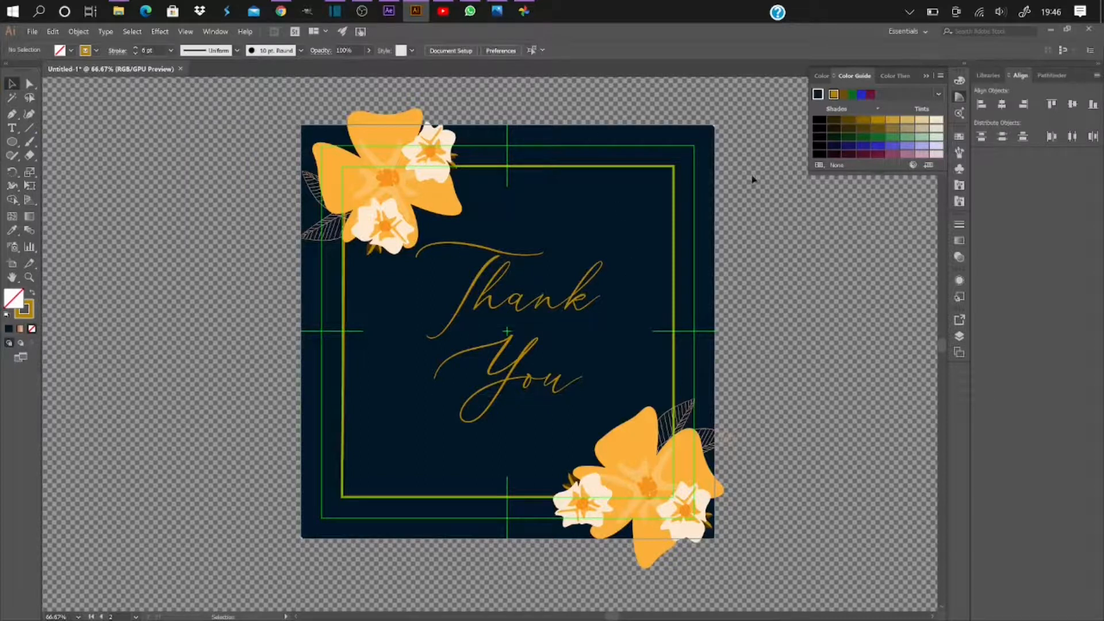
left_click(959, 98)
scroll(804, 188, "up", 1)
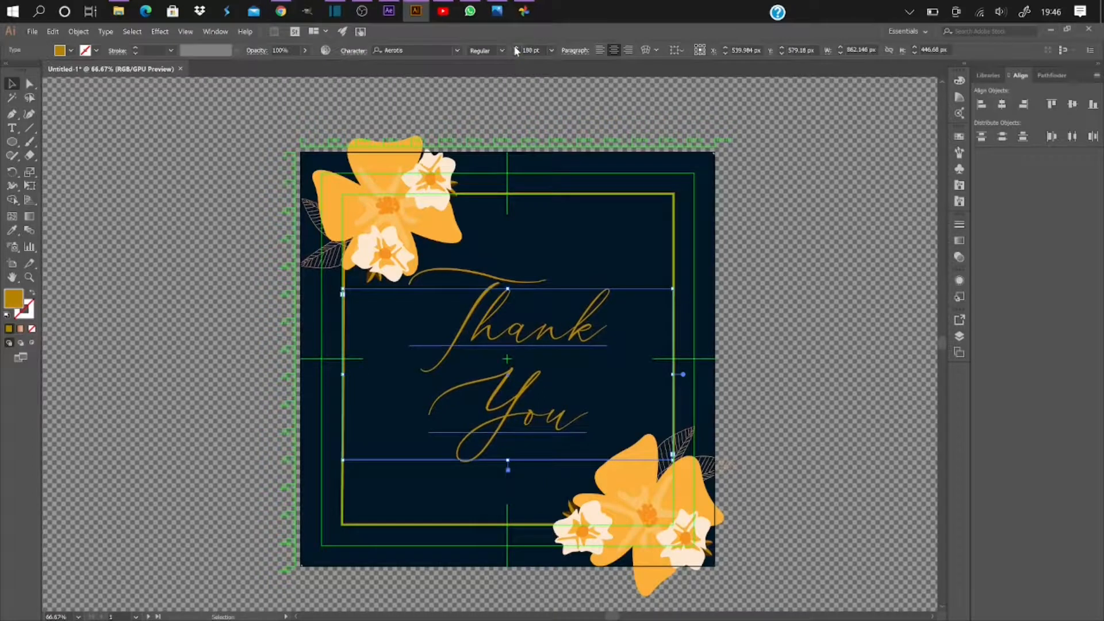
Increase the "Thank You" text to 192 pt and move it down inside the gold frame
left_click(515, 49)
left_click(516, 48)
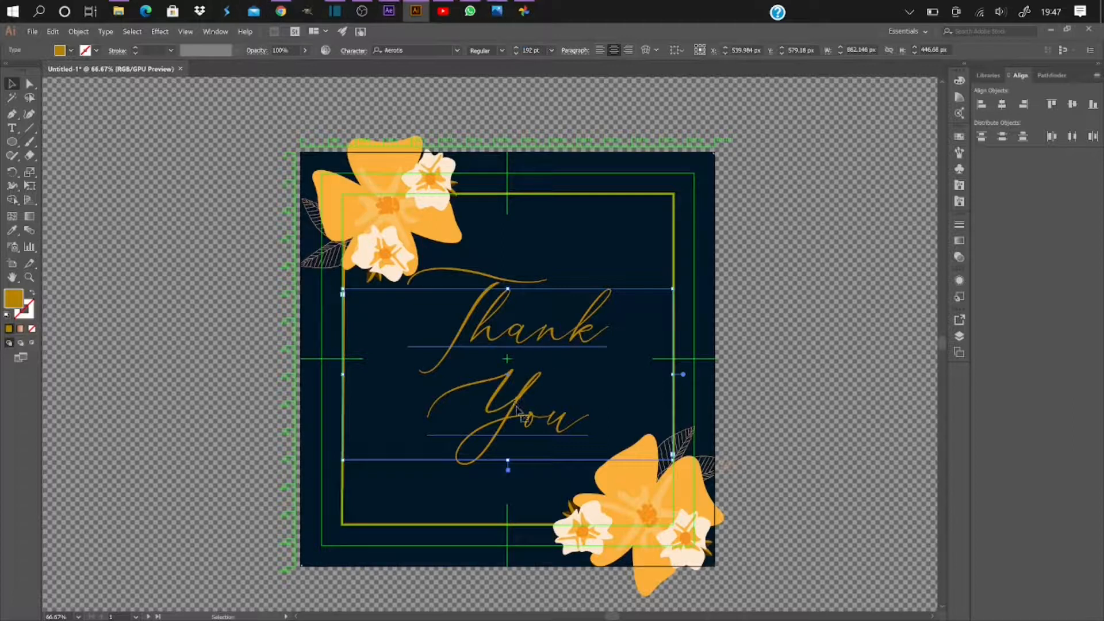
left_click_drag(513, 413, 509, 425)
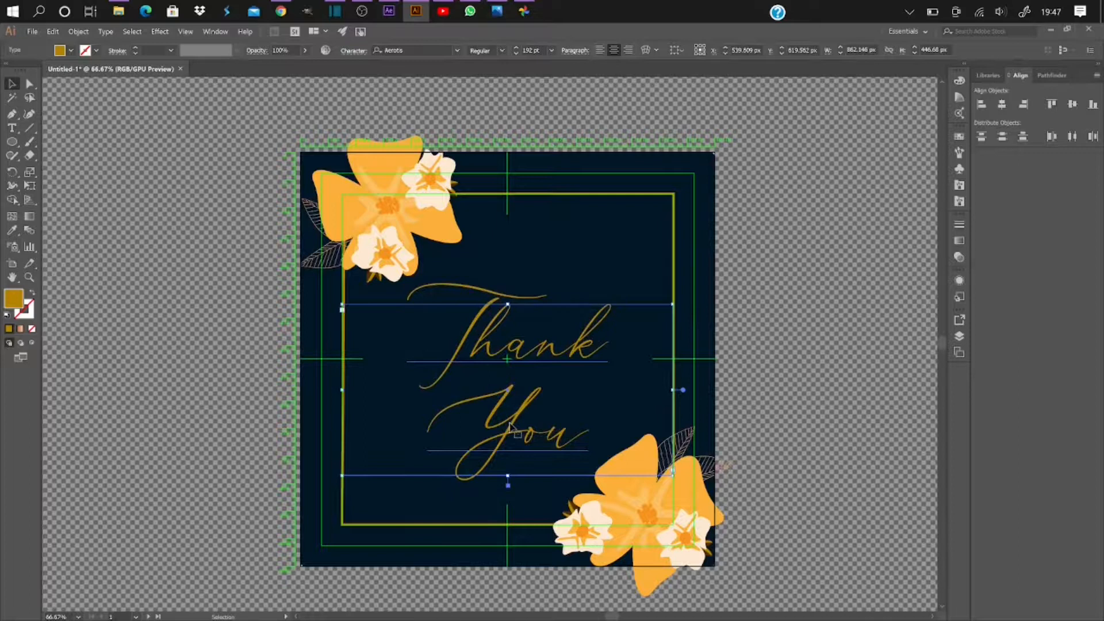
left_click(848, 292)
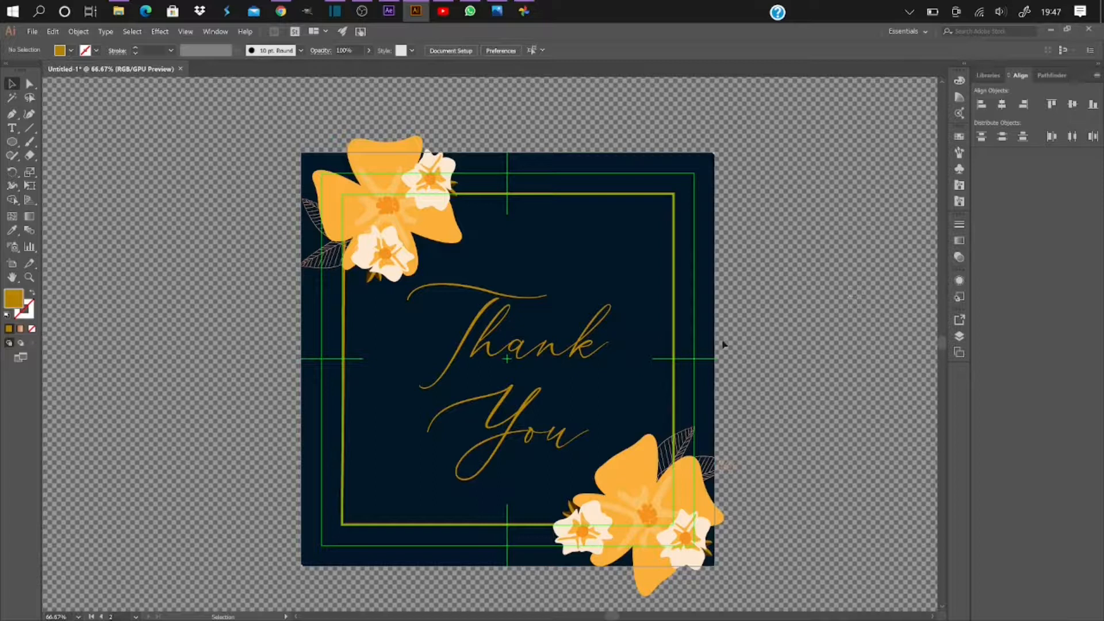
Increase the "Thank You" text to 204 pt and nudge it slightly up
left_click(552, 345)
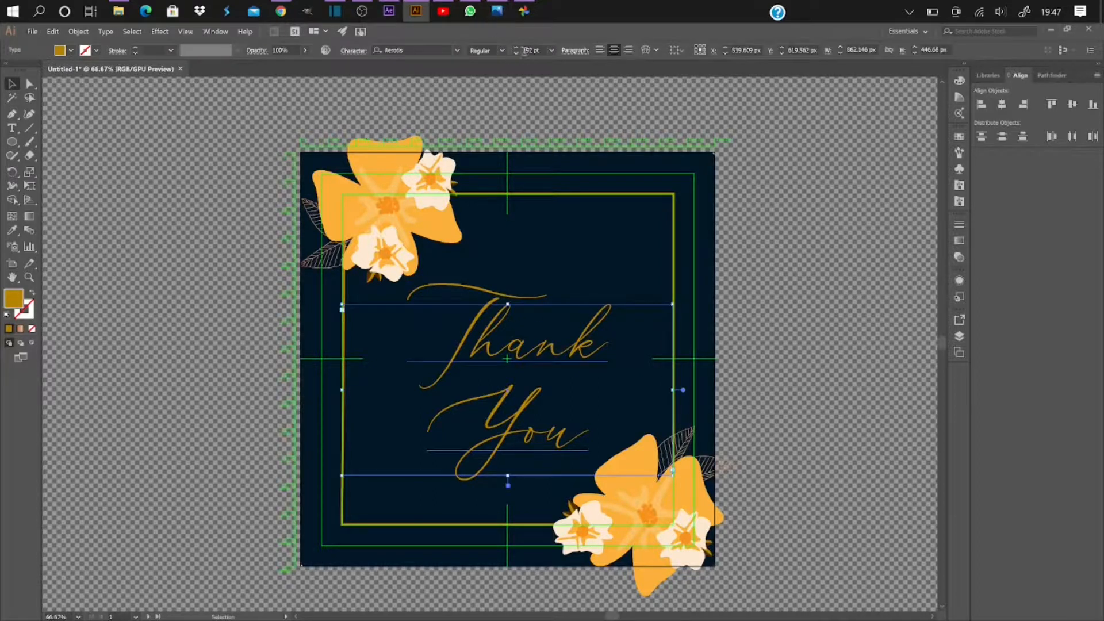
left_click(515, 49)
left_click(516, 50)
left_click(516, 49)
left_click(516, 50)
left_click(515, 49)
left_click(516, 50)
left_click(515, 50)
left_click(516, 49)
left_click(515, 49)
left_click(516, 50)
left_click(515, 50)
left_click(515, 50)
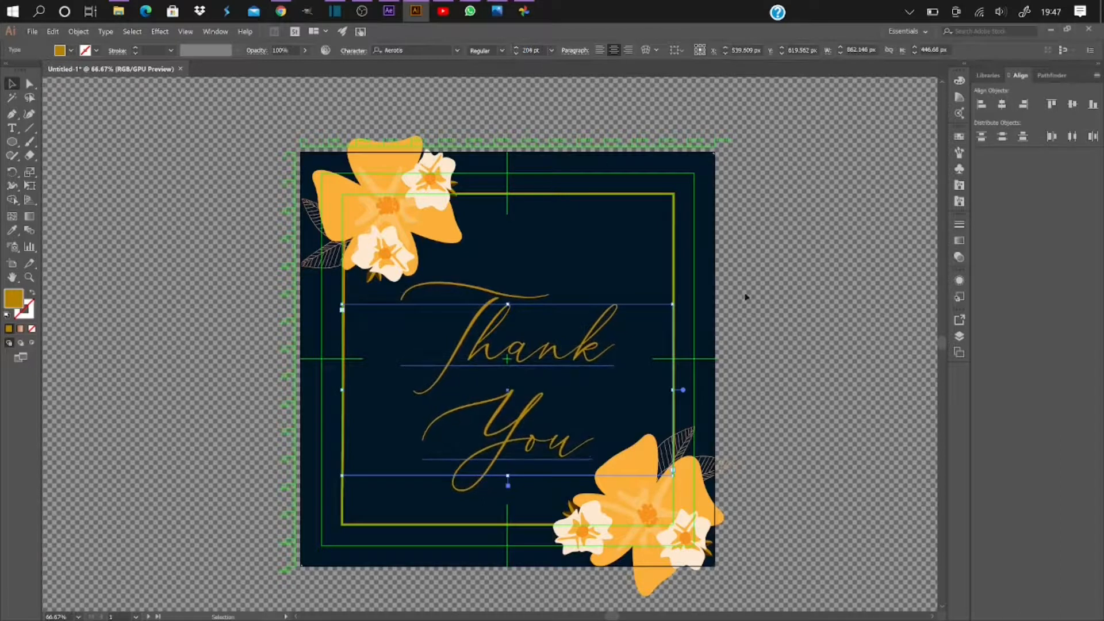
left_click_drag(540, 360, 536, 357)
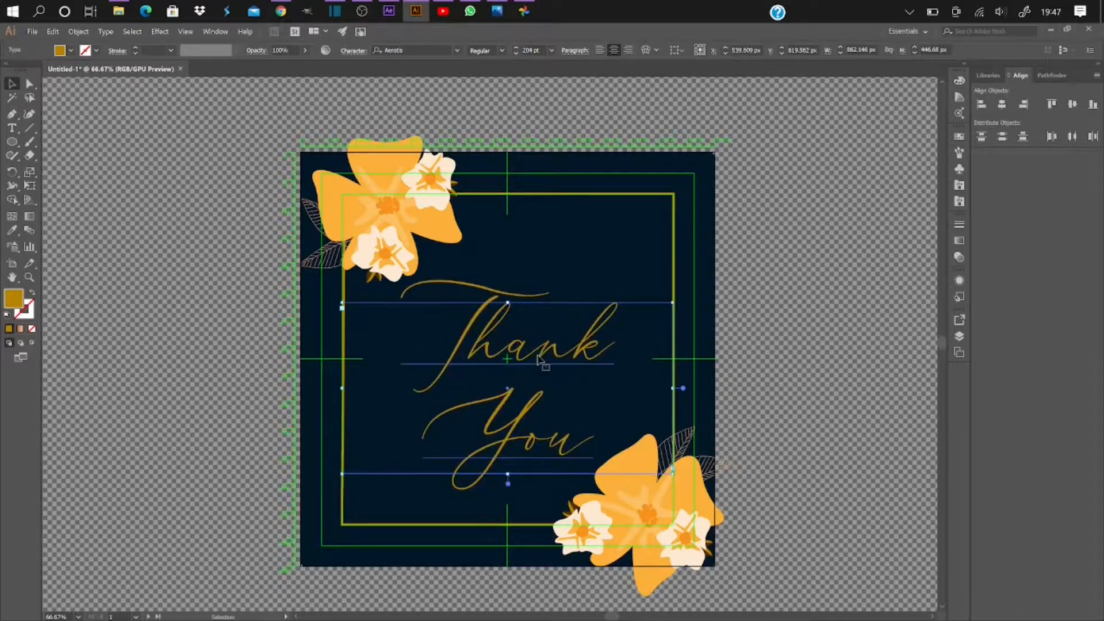
left_click(878, 262)
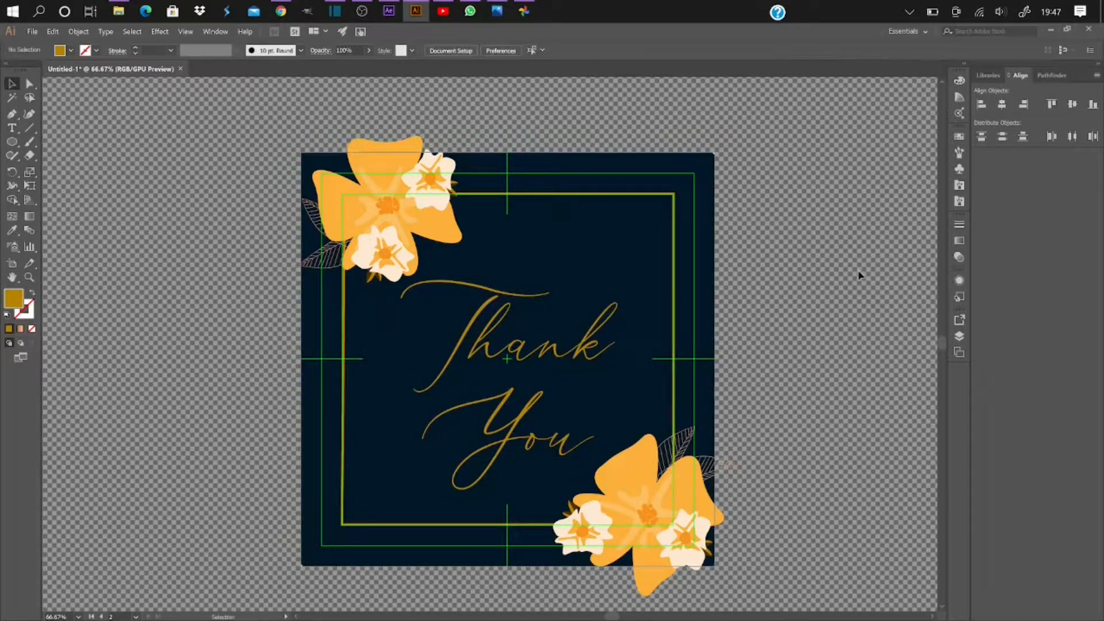
left_click(640, 177)
left_click(32, 31)
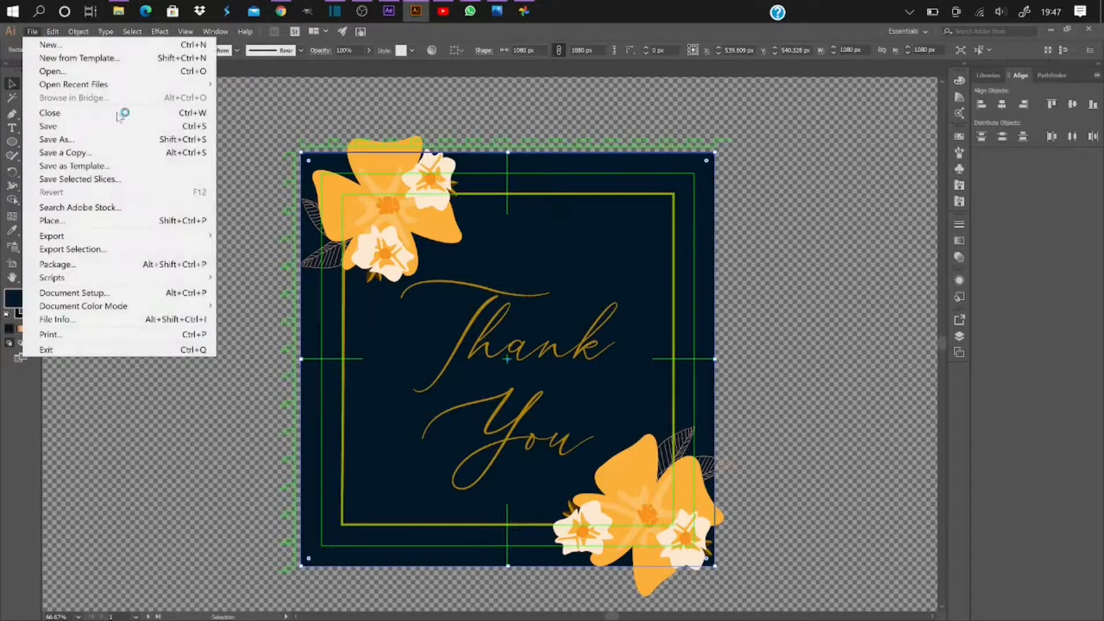
left_click(179, 250)
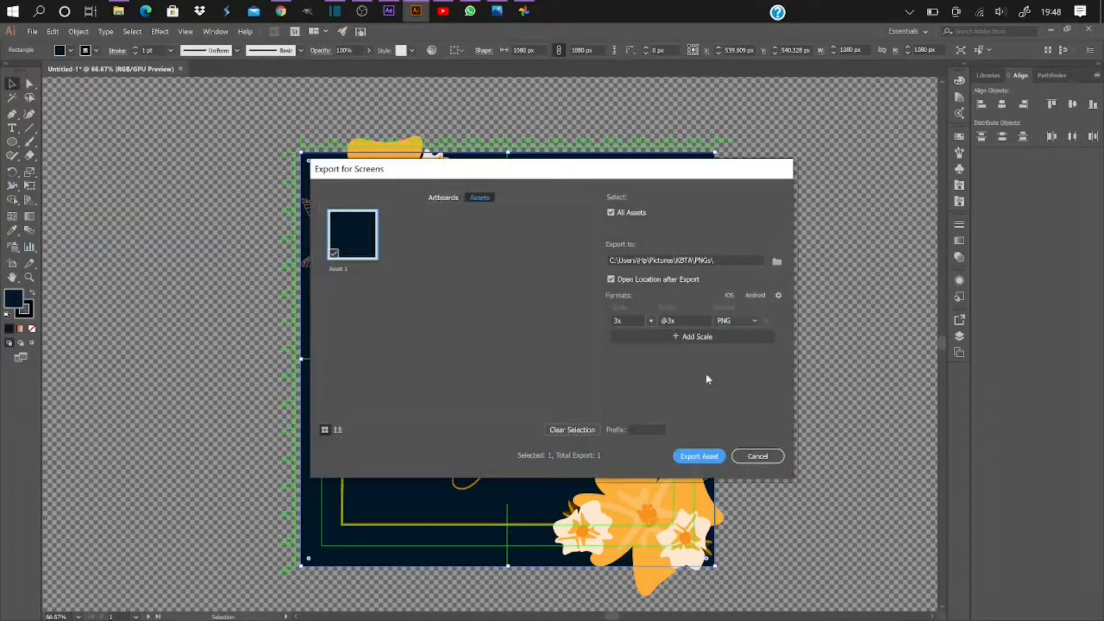
left_click(758, 456)
Save the artwork for the web as a high-quality JPEG at 1080 x 1080 px, clipped to the artboard
left_click(33, 32)
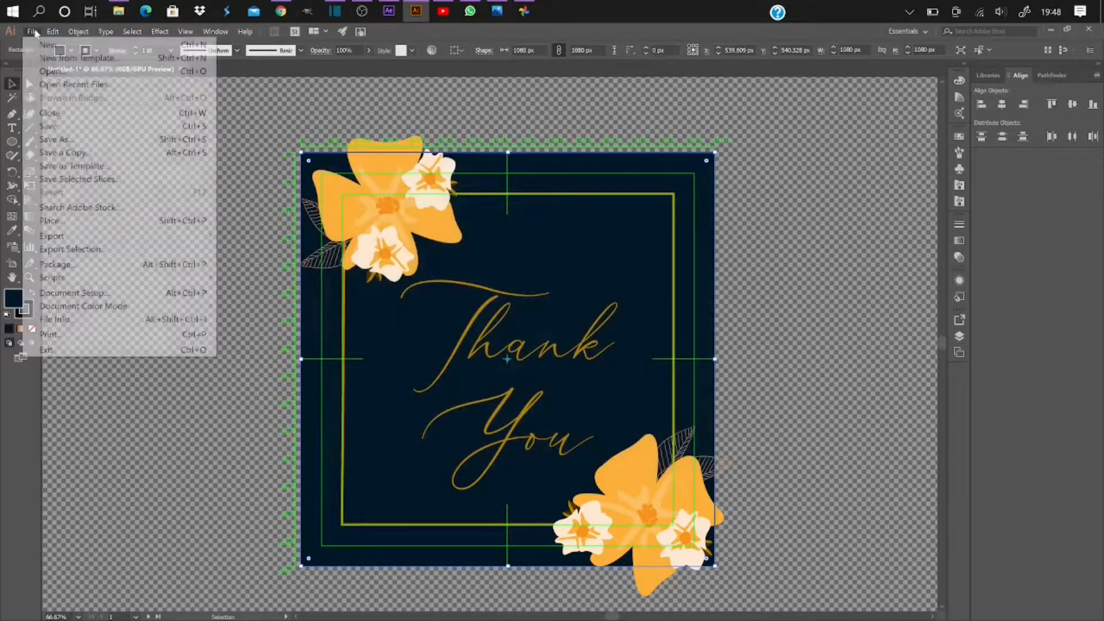
mouse_move(167, 238)
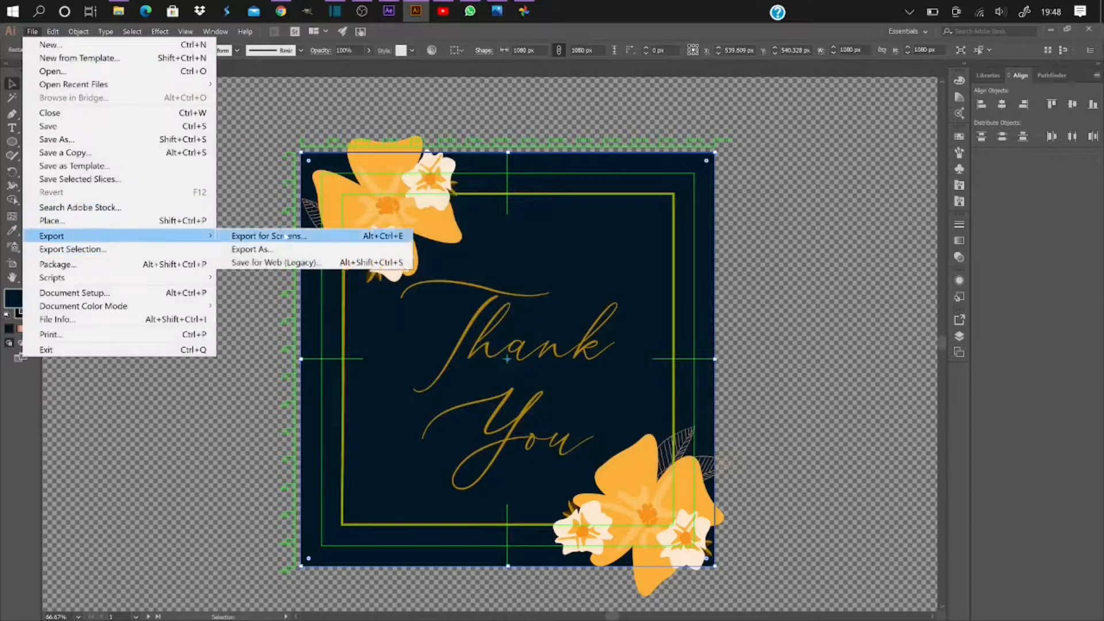
left_click(276, 262)
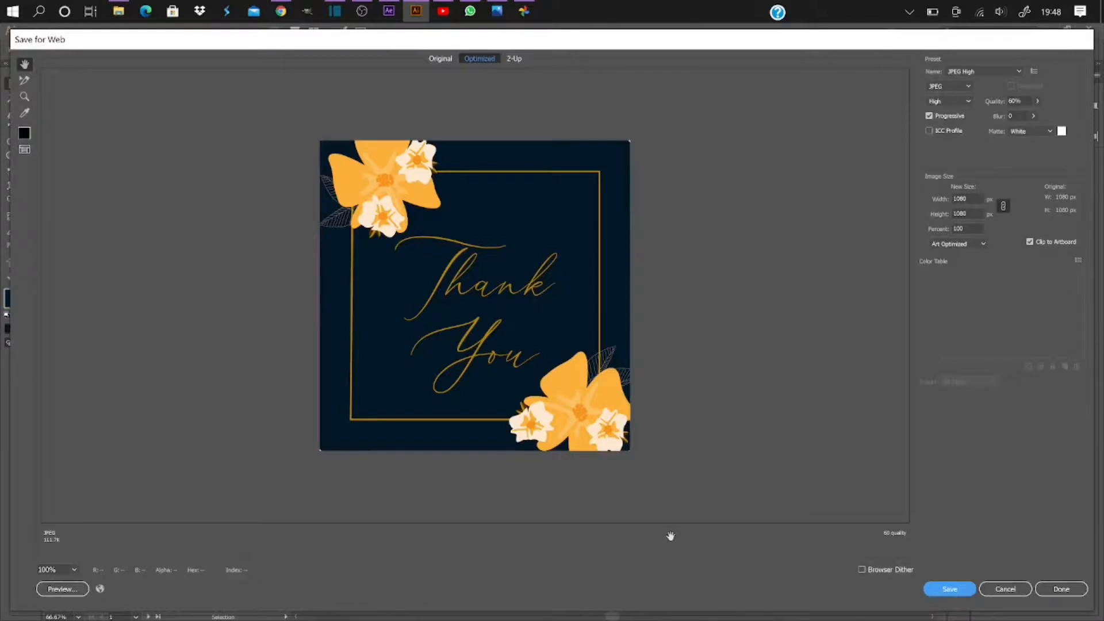
left_click(950, 589)
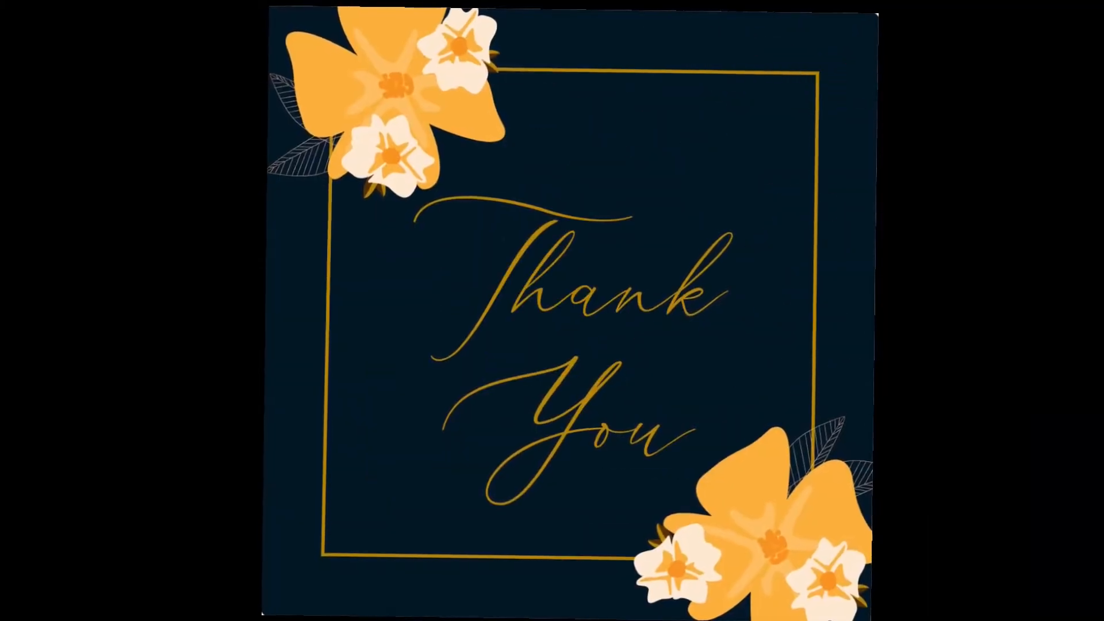